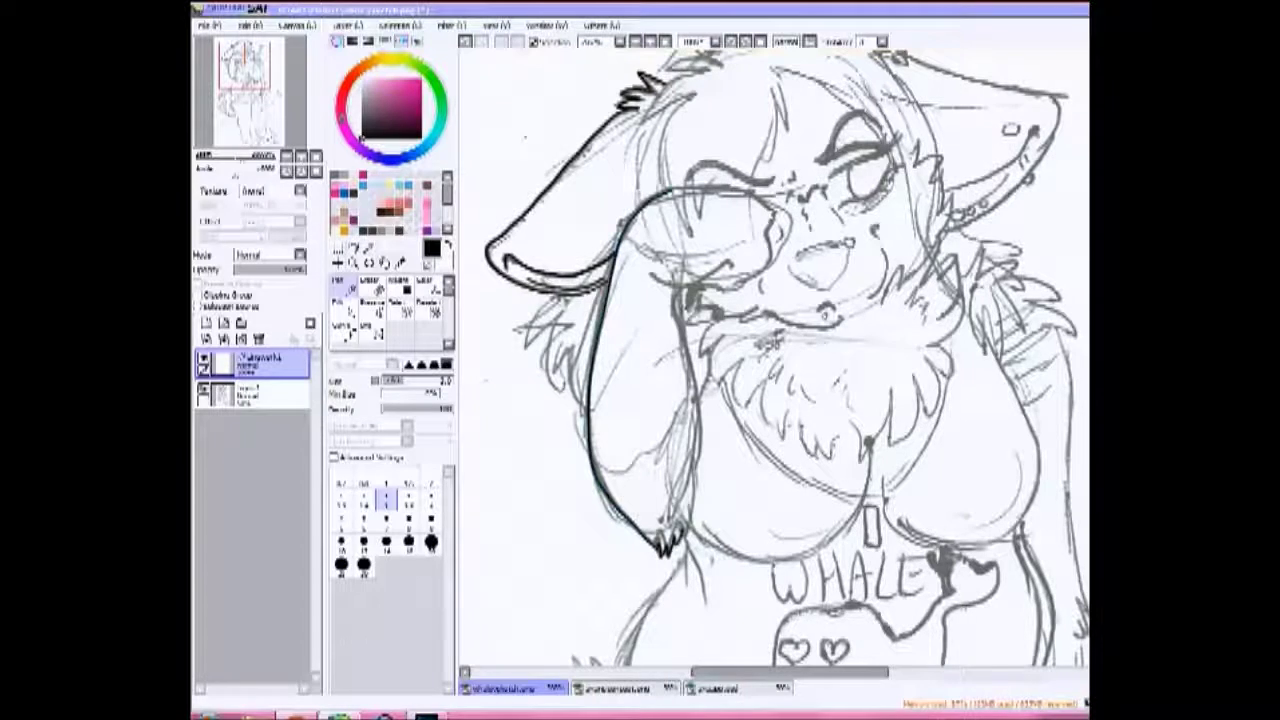
# Ink the inner edge of the raised forearm, the paw covering the face and the front hair bangs over the sketch
pyautogui.moveTo(681, 290); pyautogui.dragTo(692, 535)
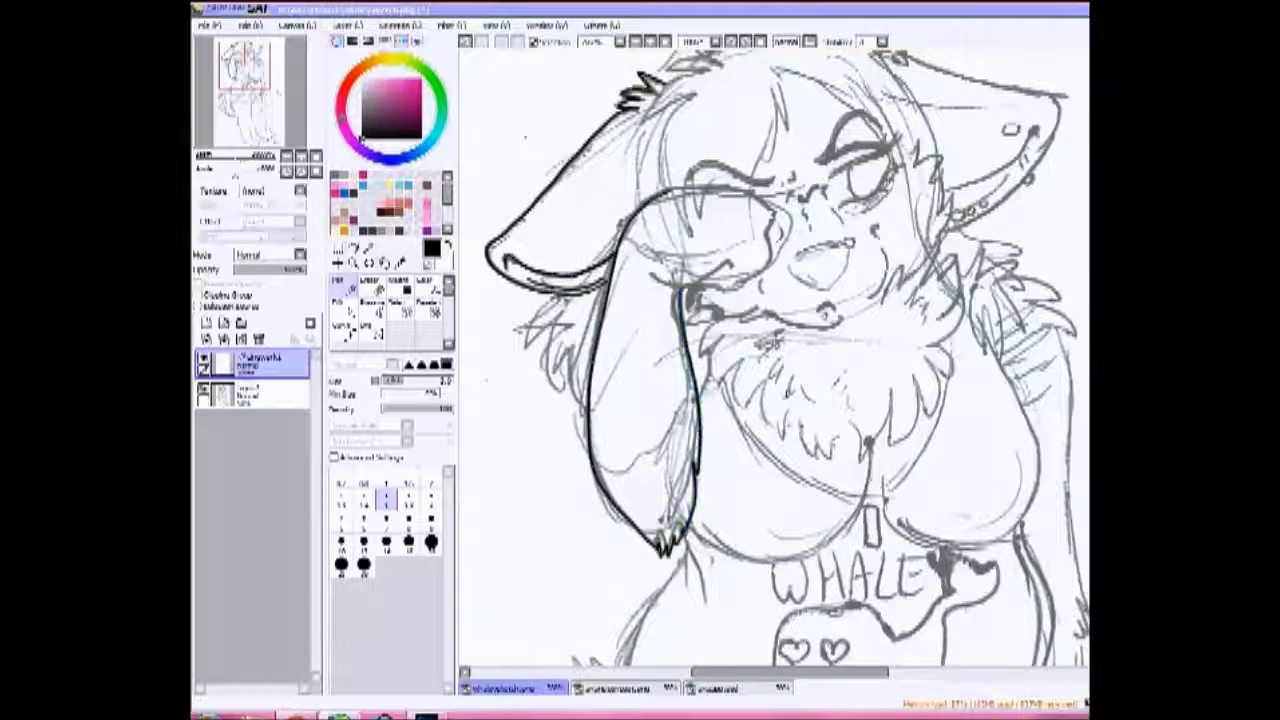
pyautogui.moveTo(747, 500); pyautogui.dragTo(717, 580)
pyautogui.moveTo(740, 310); pyautogui.dragTo(704, 404)
pyautogui.moveTo(628, 285); pyautogui.dragTo(630, 410)
pyautogui.moveTo(612, 340); pyautogui.dragTo(650, 385)
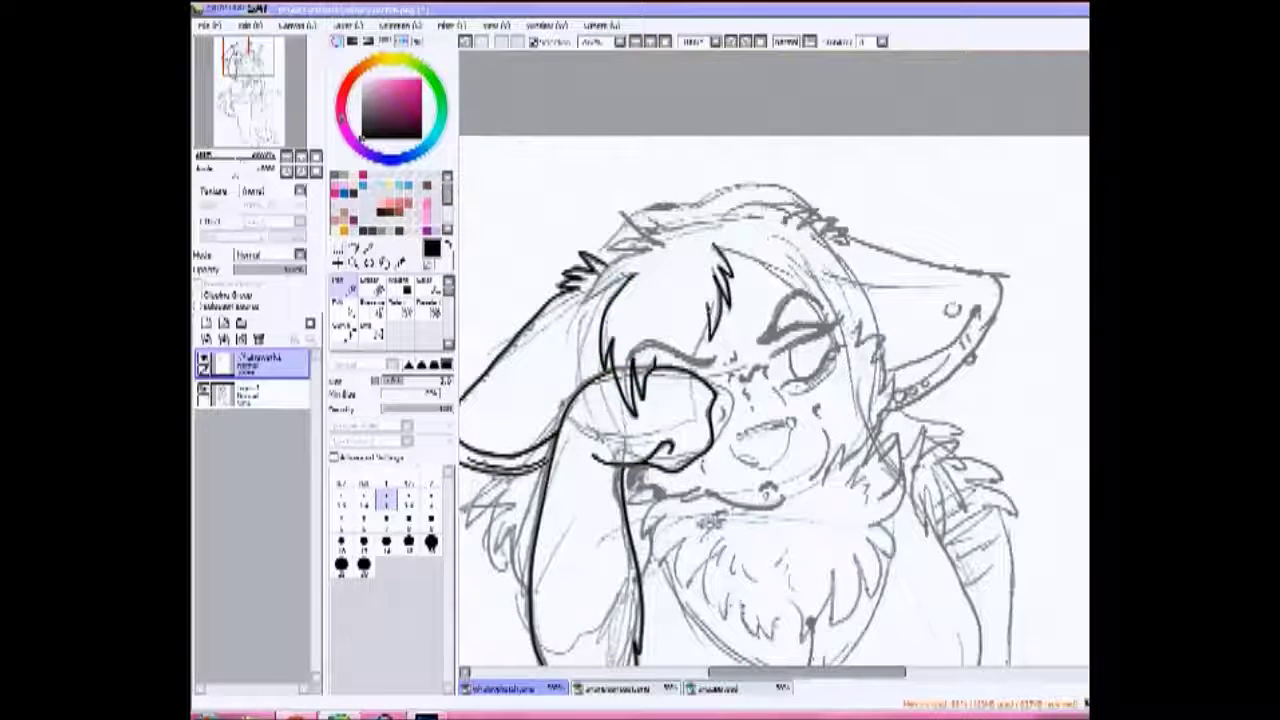
# Ink the hair tufts at the crown and the neck fur sticking out behind the raised arm
pyautogui.moveTo(586, 298); pyautogui.dragTo(680, 218)
pyautogui.hotkey('ctrl', 'z')
pyautogui.press('Home')
pyautogui.moveTo(566, 340); pyautogui.dragTo(590, 445)
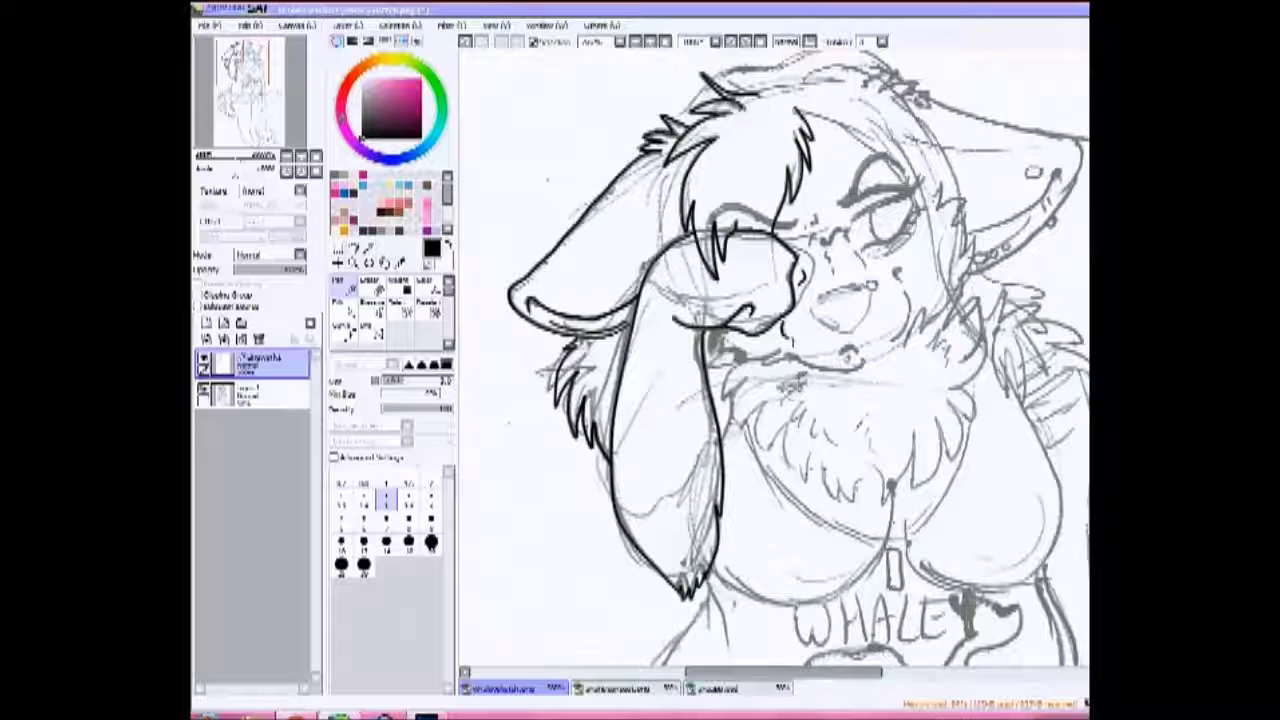
# Ink the muzzle details: the nose, cheek line, mouth and chin piercing
pyautogui.moveTo(824, 232)
pyautogui.mouseDown()
pyautogui.moveTo(854, 246)
pyautogui.moveTo(880, 306)
pyautogui.moveTo(814, 326)
pyautogui.moveTo(860, 364)
pyautogui.mouseUp()
pyautogui.moveTo(906, 290); pyautogui.dragTo(895, 346)
pyautogui.moveTo(784, 350); pyautogui.dragTo(870, 362)
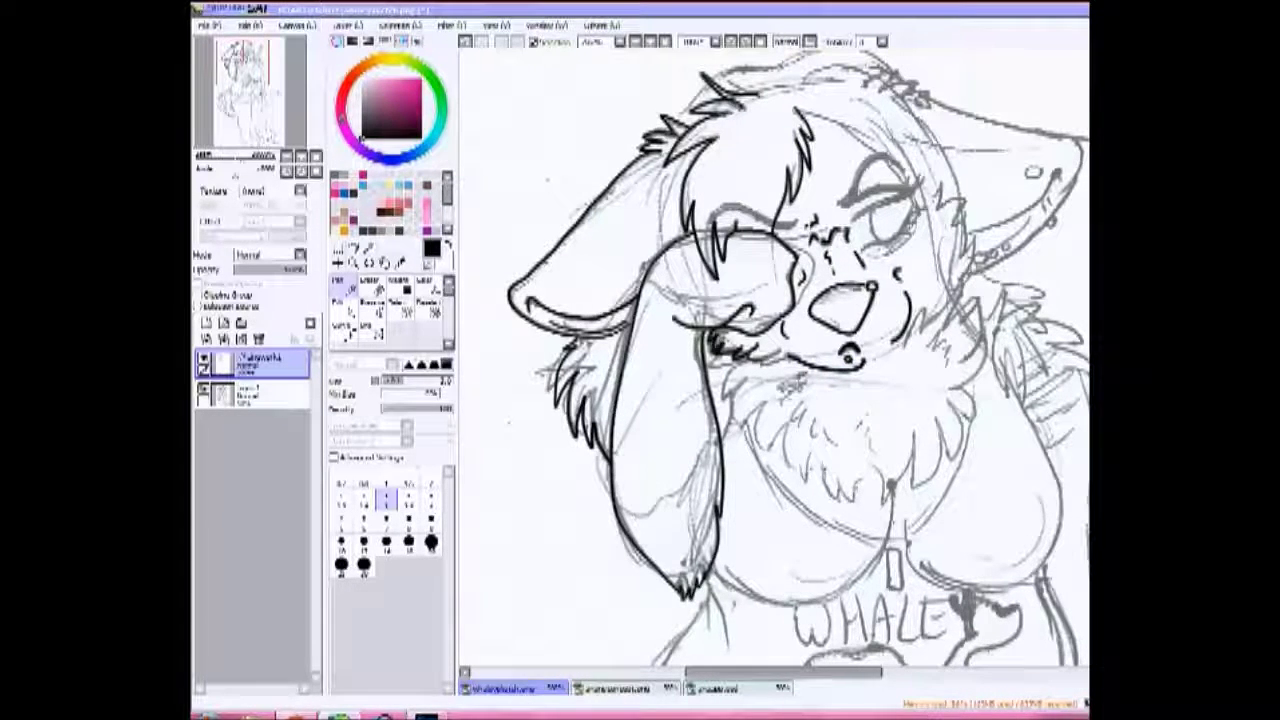
# Outline the spiky fur ruff under the chin and the cheek fur on the open side of the face
pyautogui.moveTo(740, 356); pyautogui.dragTo(710, 380)
pyautogui.moveTo(745, 370)
pyautogui.mouseDown()
pyautogui.moveTo(715, 405)
pyautogui.moveTo(790, 450)
pyautogui.mouseUp()
pyautogui.moveTo(785, 428)
pyautogui.mouseDown()
pyautogui.moveTo(823, 491)
pyautogui.moveTo(862, 504)
pyautogui.mouseUp()
pyautogui.moveTo(872, 444); pyautogui.dragTo(912, 506)
pyautogui.moveTo(905, 426); pyautogui.dragTo(958, 510)
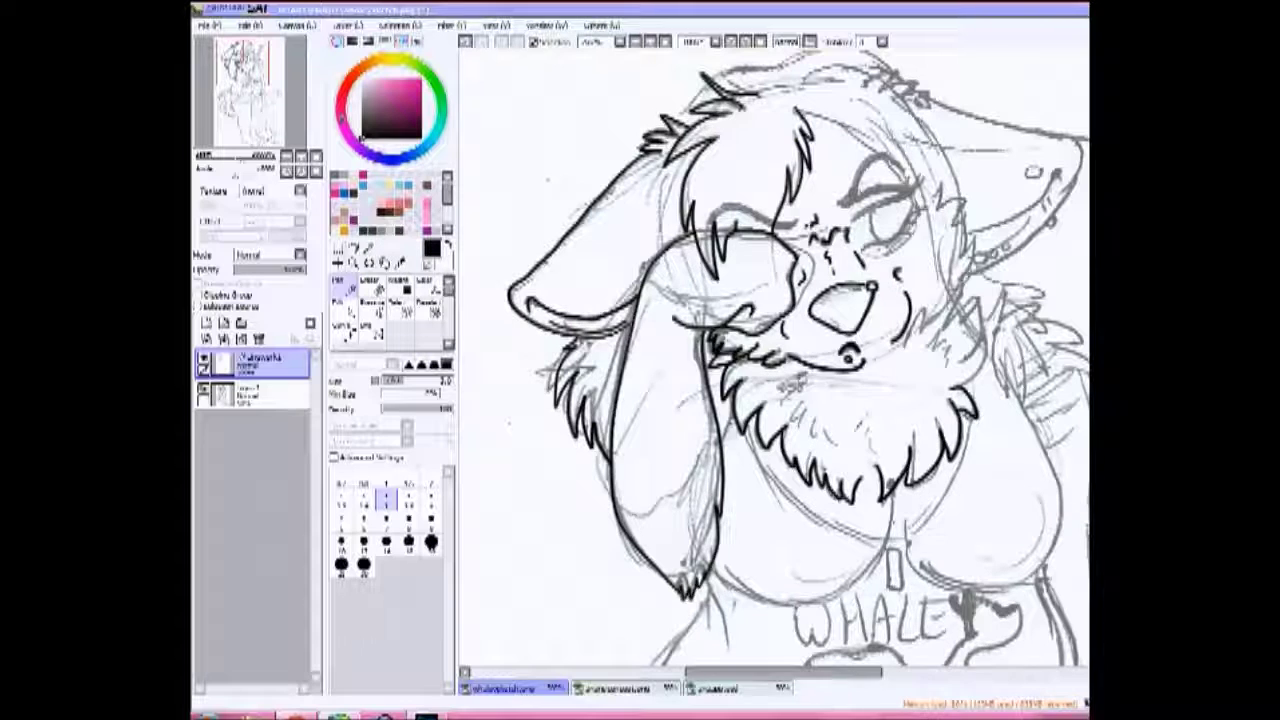
pyautogui.moveTo(958, 300); pyautogui.dragTo(985, 352)
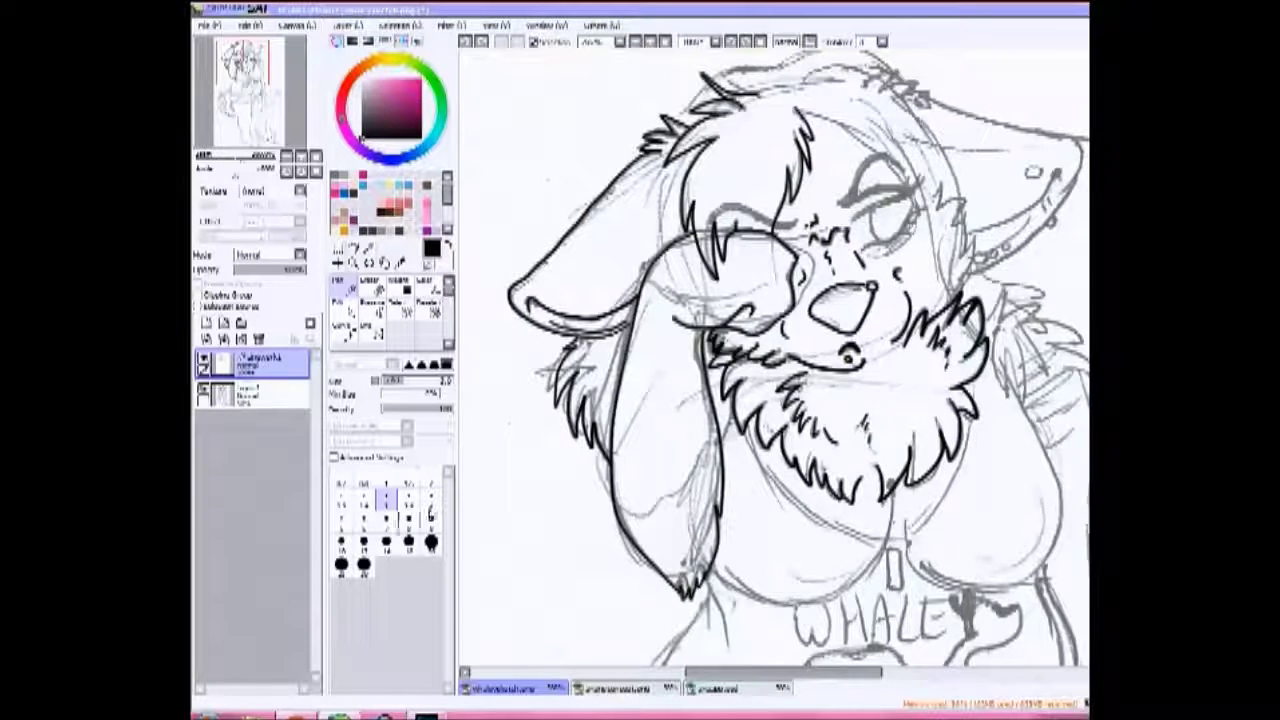
# Ink the top of the head with its side hair, and outline the pierced ear with its earrings
pyautogui.click(203, 392)
pyautogui.click(203, 392)
pyautogui.press('-')
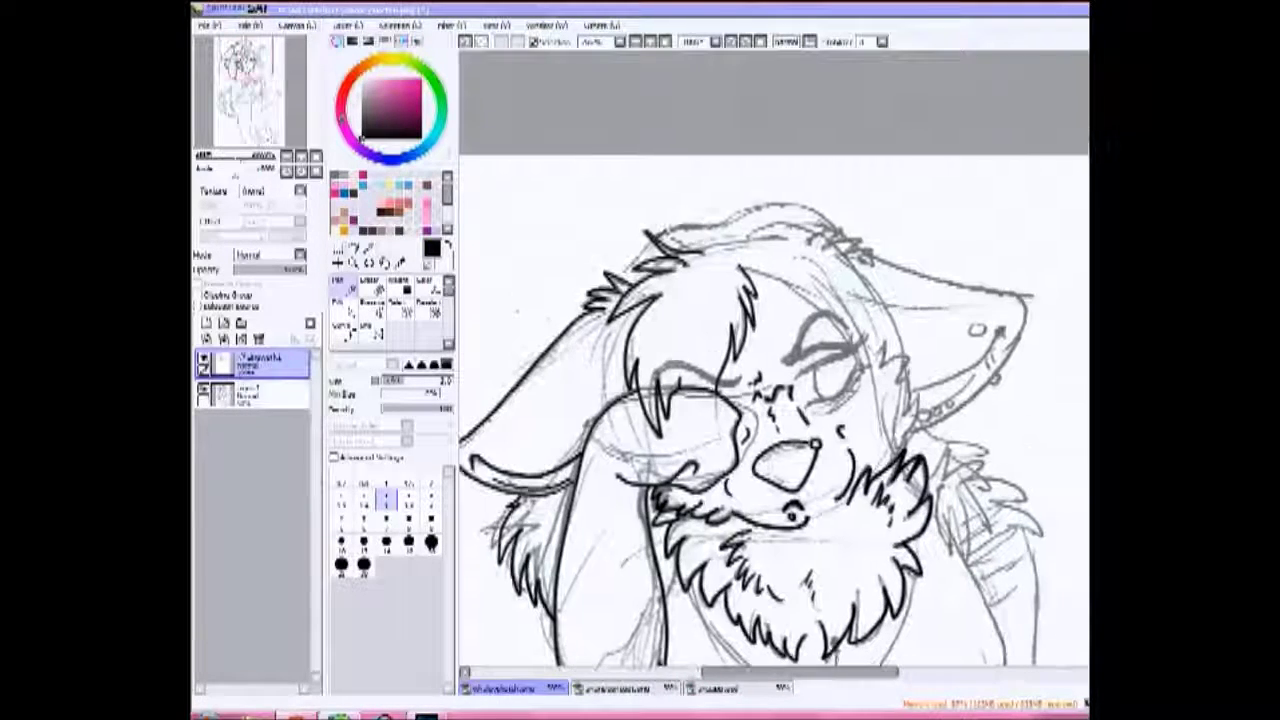
pyautogui.moveTo(650, 245)
pyautogui.mouseDown()
pyautogui.moveTo(736, 224)
pyautogui.moveTo(1030, 296)
pyautogui.moveTo(1030, 270)
pyautogui.mouseUp()
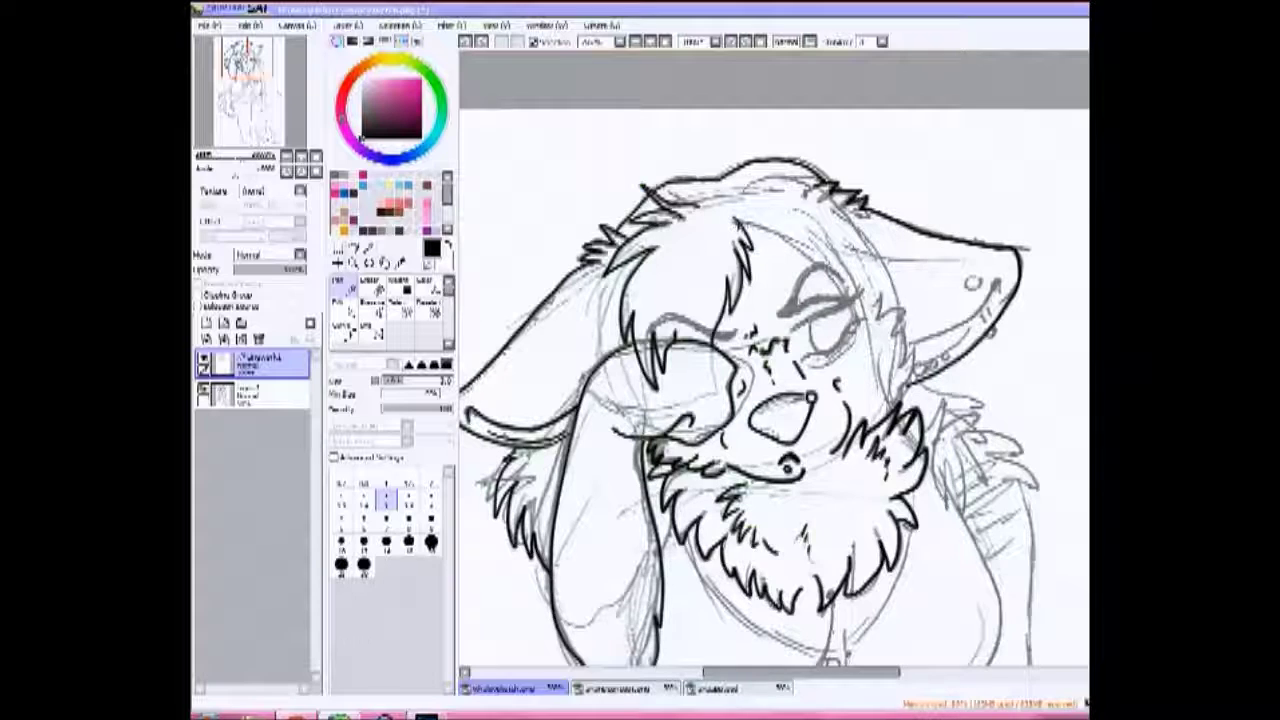
pyautogui.moveTo(866, 232)
pyautogui.mouseDown()
pyautogui.moveTo(890, 400)
pyautogui.moveTo(900, 395)
pyautogui.mouseUp()
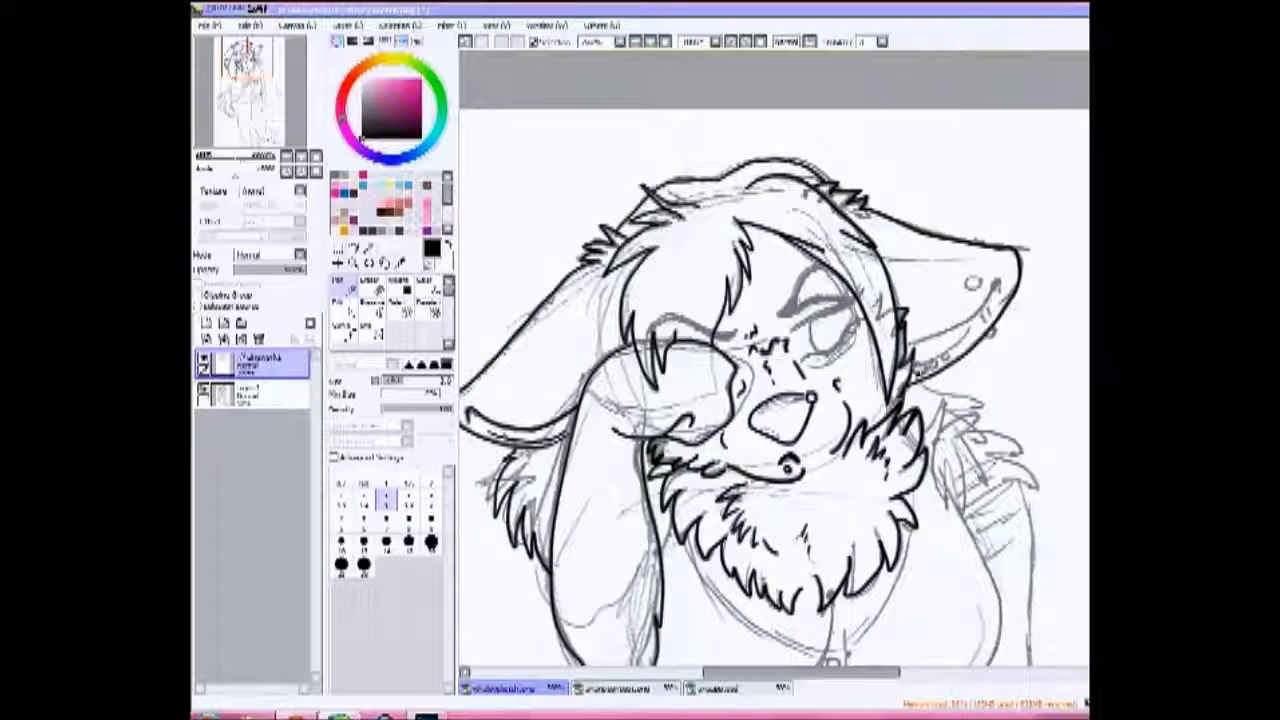
pyautogui.moveTo(994, 286); pyautogui.dragTo(906, 352)
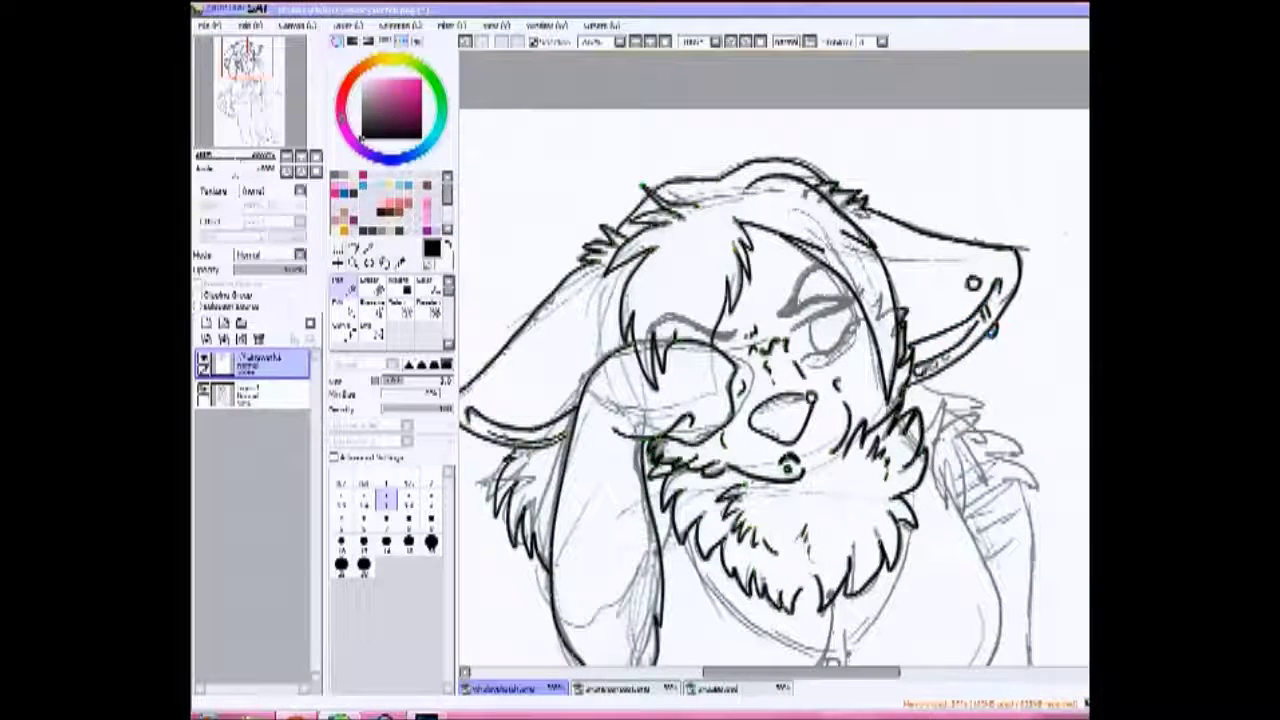
# Ink the shoulder fur and the outline of the hanging arm down to the hand
pyautogui.scroll(-5, 775, 370)
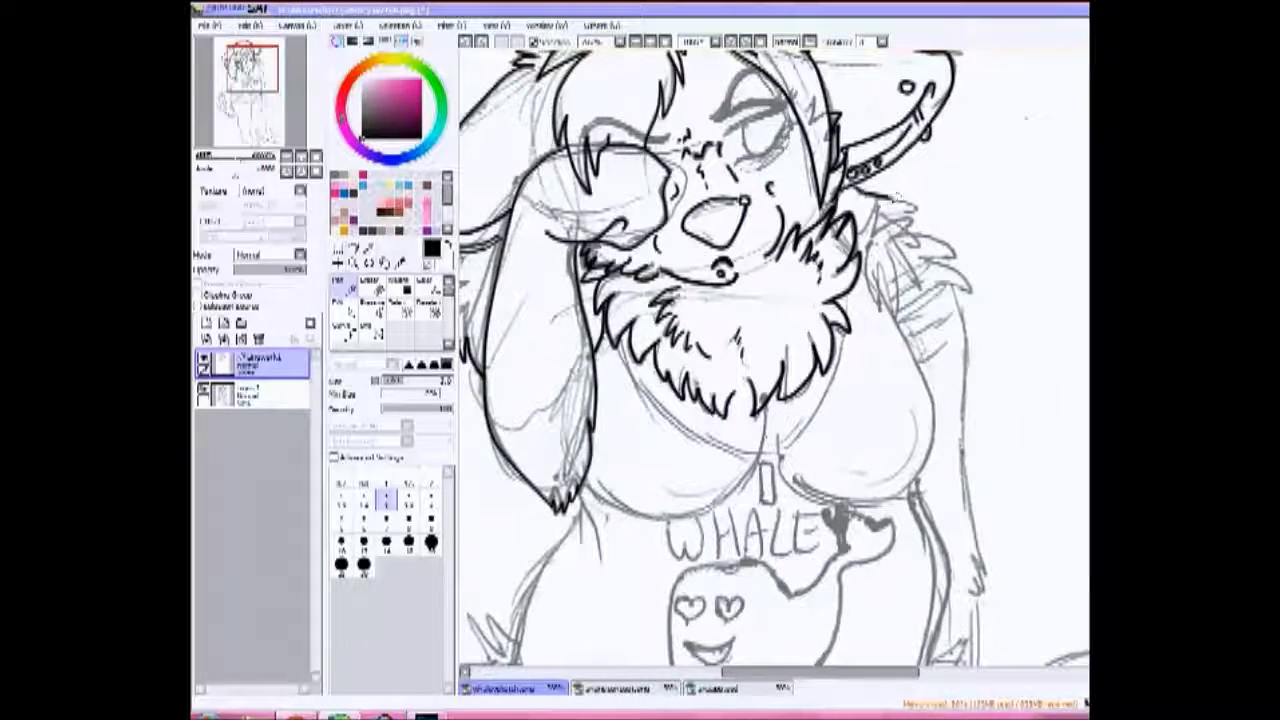
pyautogui.scroll(-4, 775, 360)
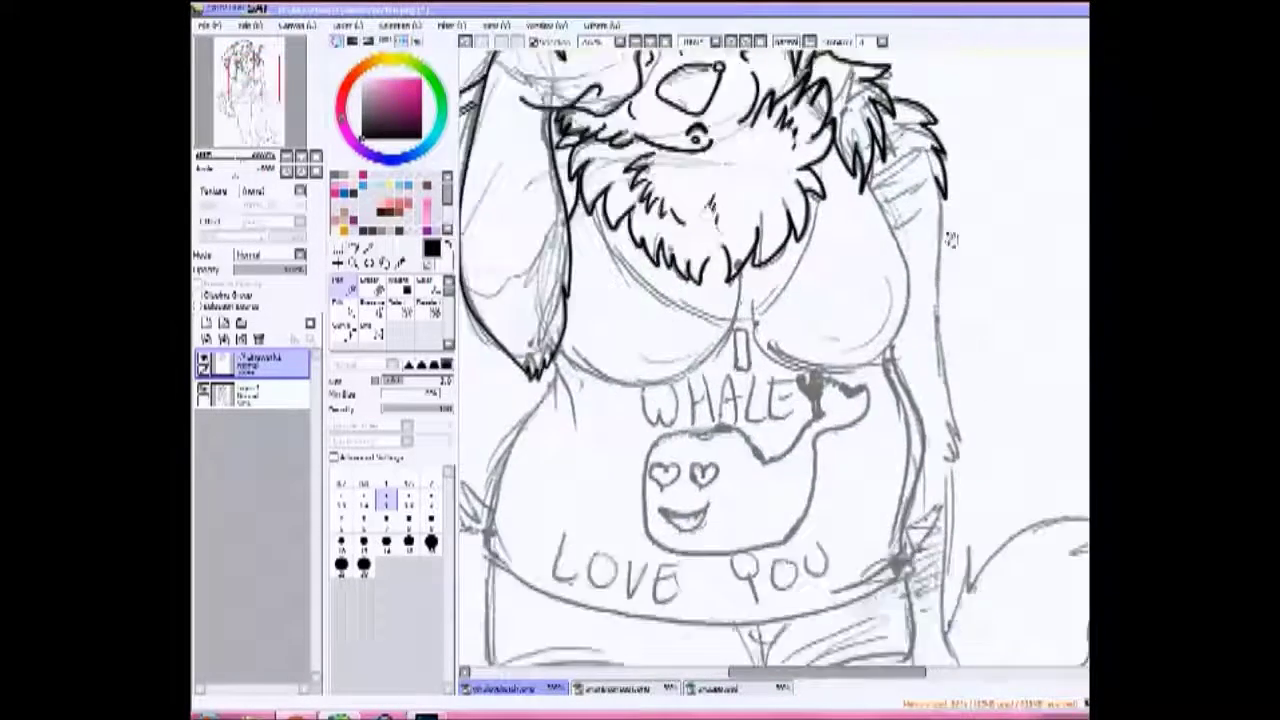
pyautogui.scroll(-3, 775, 360)
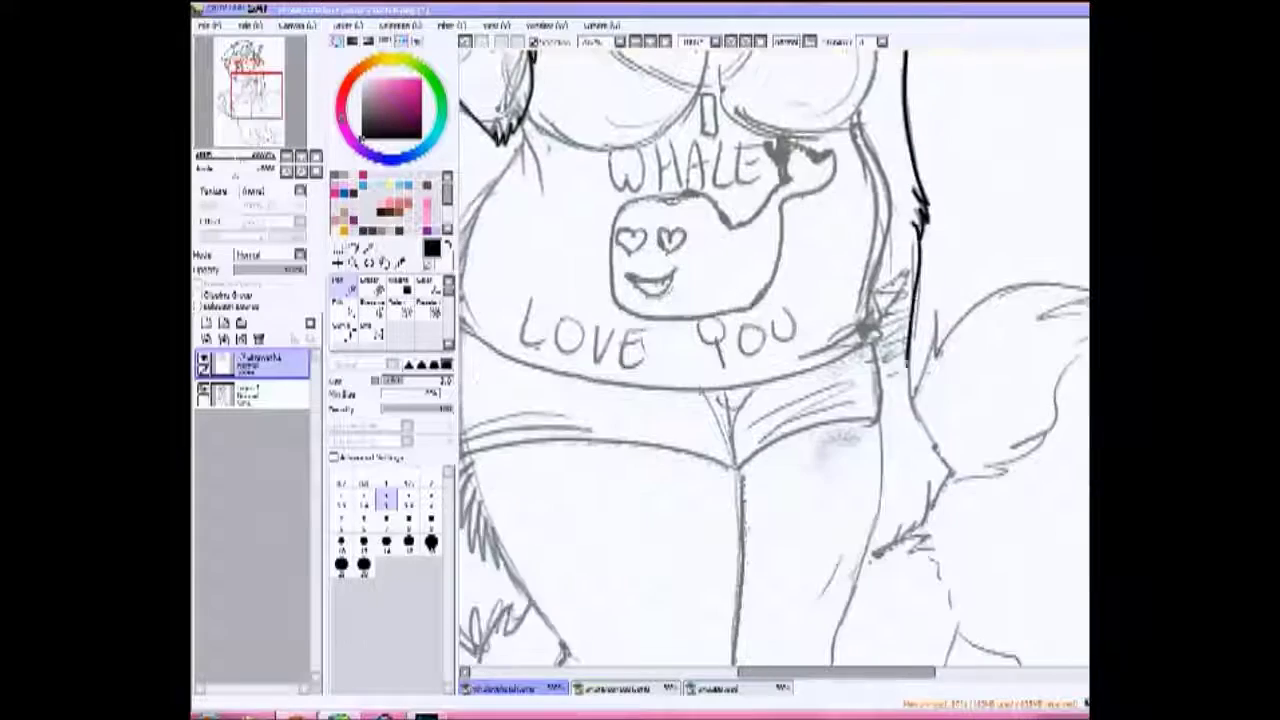
pyautogui.moveTo(935, 445); pyautogui.dragTo(912, 532)
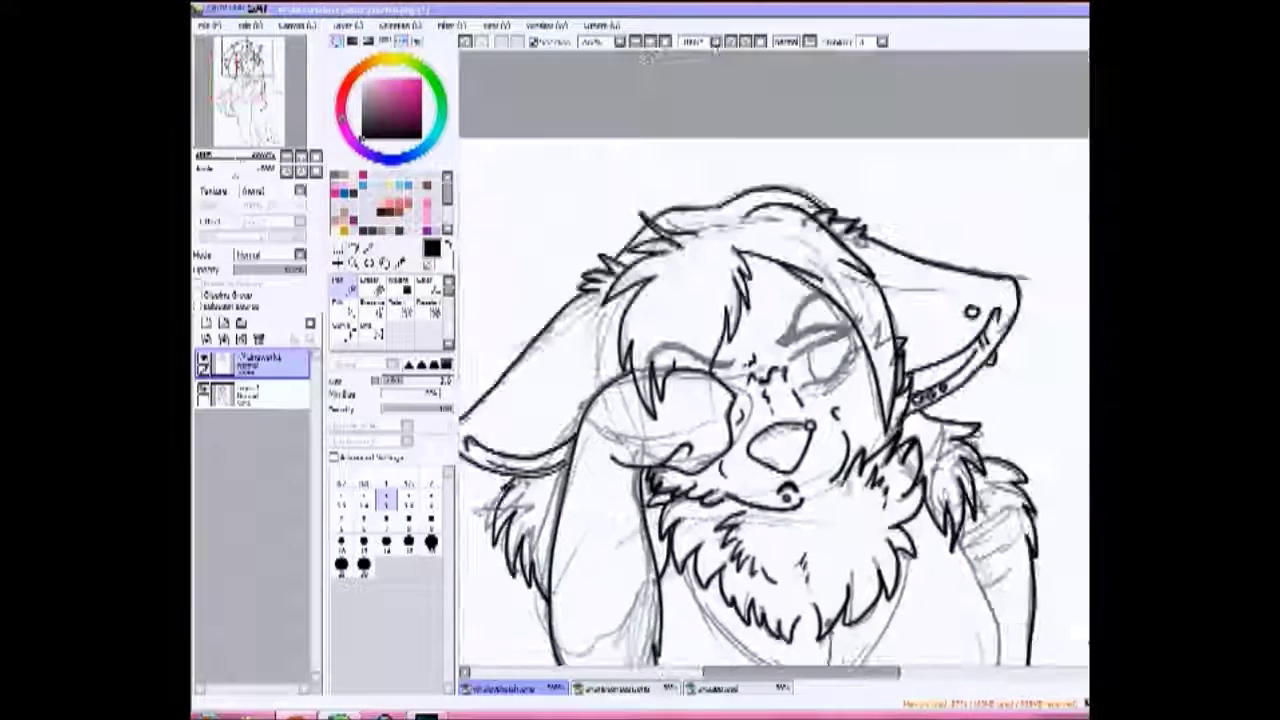
# Ink both eyebrows and the thick lid lines of the open eye with the canvas rotated
pyautogui.press('End')
pyautogui.press('End')
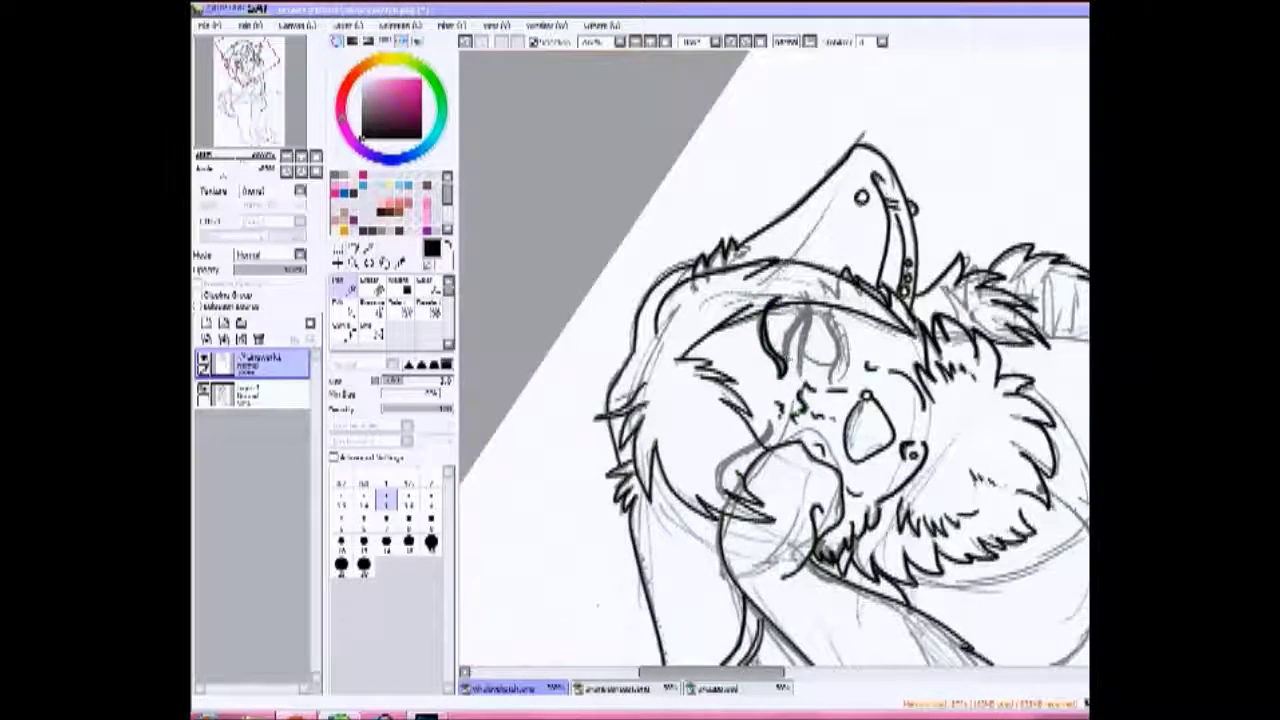
pyautogui.scroll(-3, 781, 347)
pyautogui.moveTo(757, 298); pyautogui.dragTo(722, 345)
pyautogui.moveTo(810, 145); pyautogui.dragTo(800, 222)
pyautogui.moveTo(842, 158); pyautogui.dragTo(834, 238)
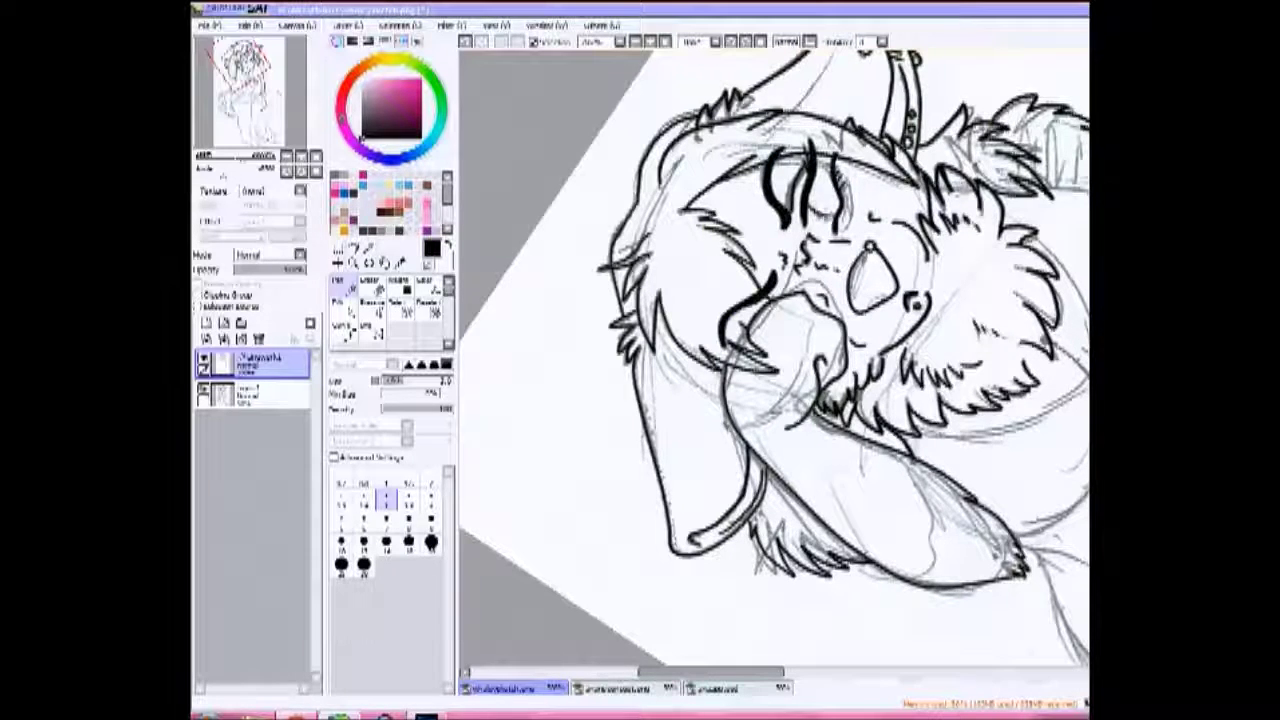
# Ink the shirt's lower outline, covering both waist sides, the curved bottom hem and the bunched folds at the hip
pyautogui.press('Home')
pyautogui.scroll(5, 830, 370)
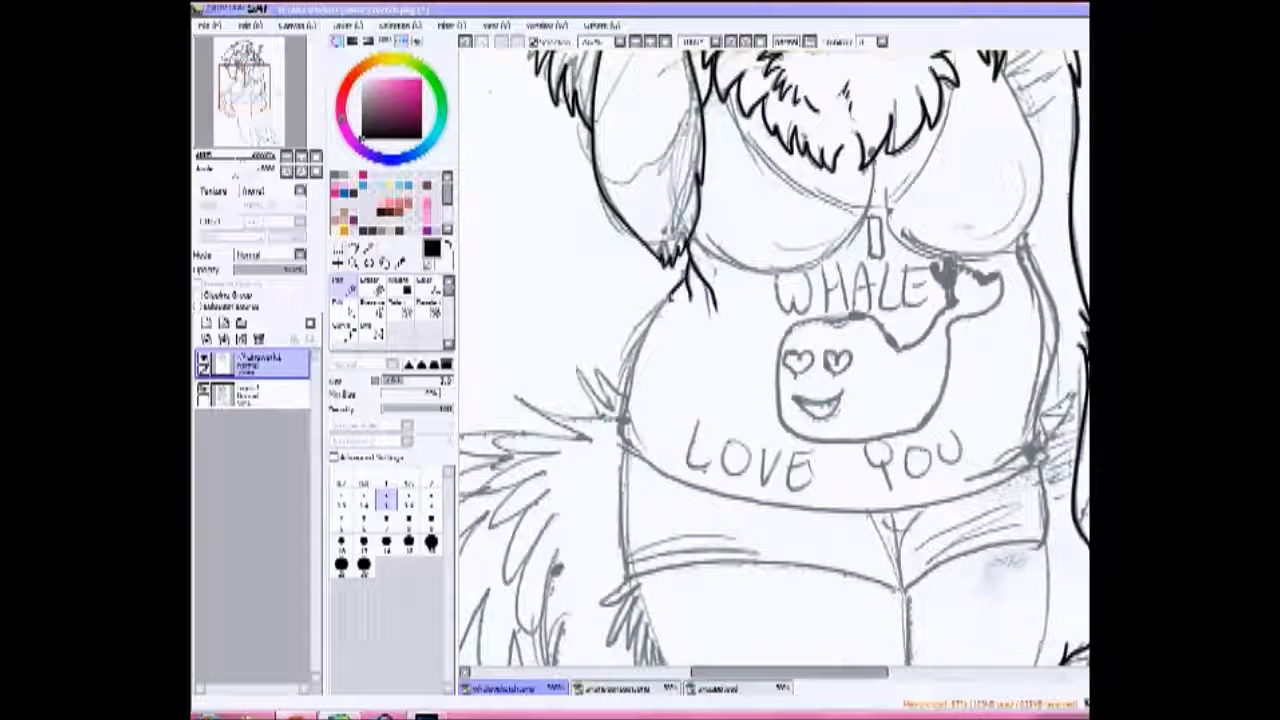
pyautogui.moveTo(650, 420); pyautogui.dragTo(430, 430)
pyautogui.moveTo(808, 258); pyautogui.dragTo(830, 350)
pyautogui.moveTo(830, 300); pyautogui.dragTo(762, 465)
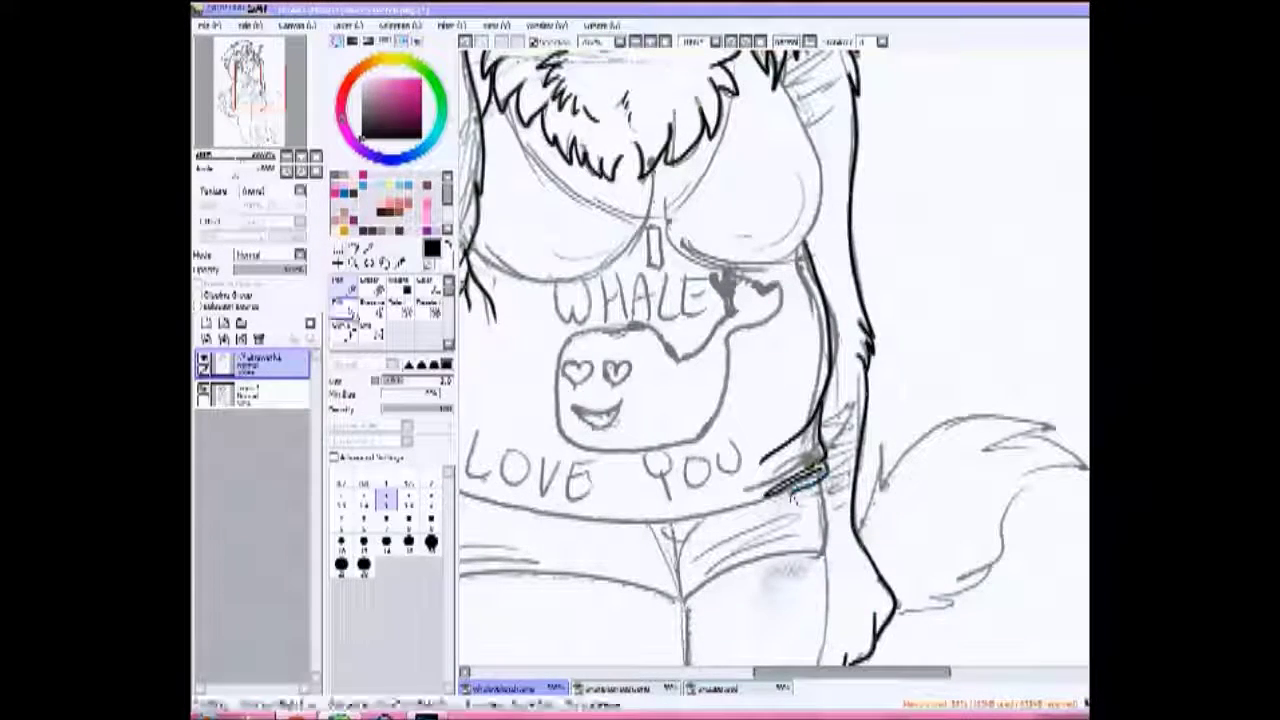
pyautogui.moveTo(600, 460)
pyautogui.mouseDown()
pyautogui.moveTo(760, 374)
pyautogui.moveTo(830, 370)
pyautogui.mouseUp()
pyautogui.moveTo(1050, 412); pyautogui.dragTo(630, 375)
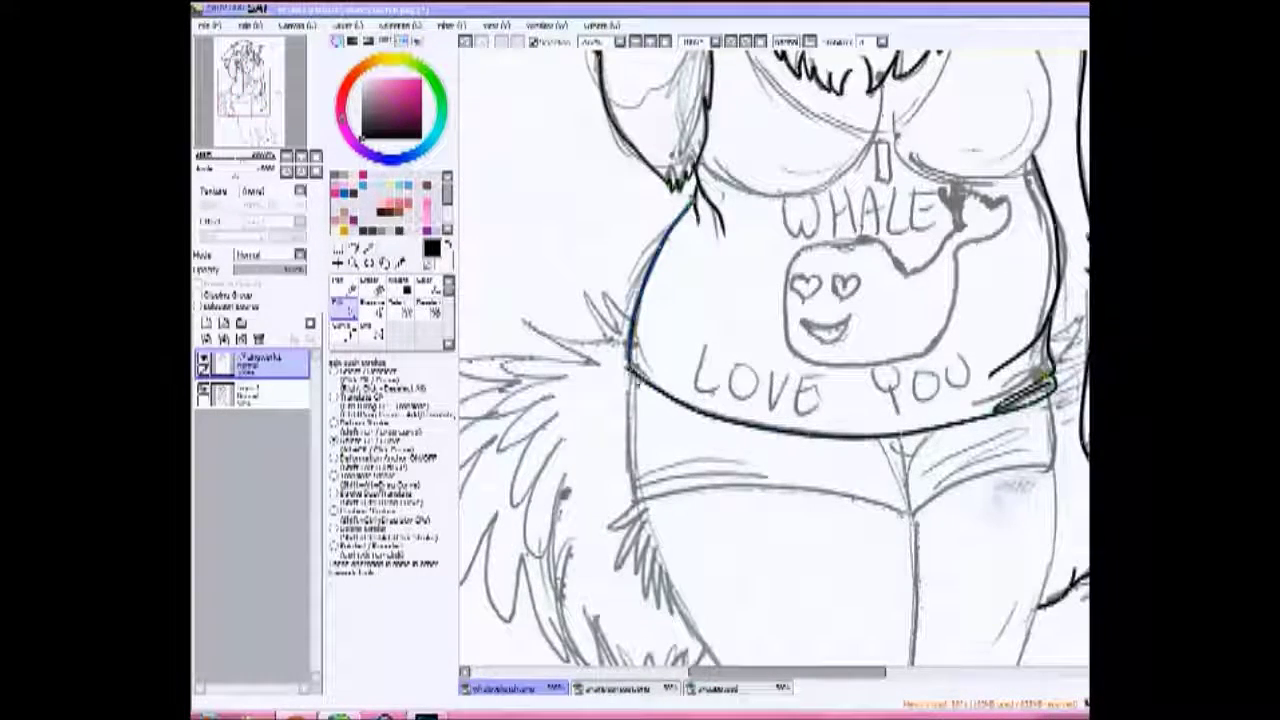
# Draw the lower chest curve beside the raised arm and bend it to follow the sketch
pyautogui.scroll(3, 770, 360)
pyautogui.press('shift')
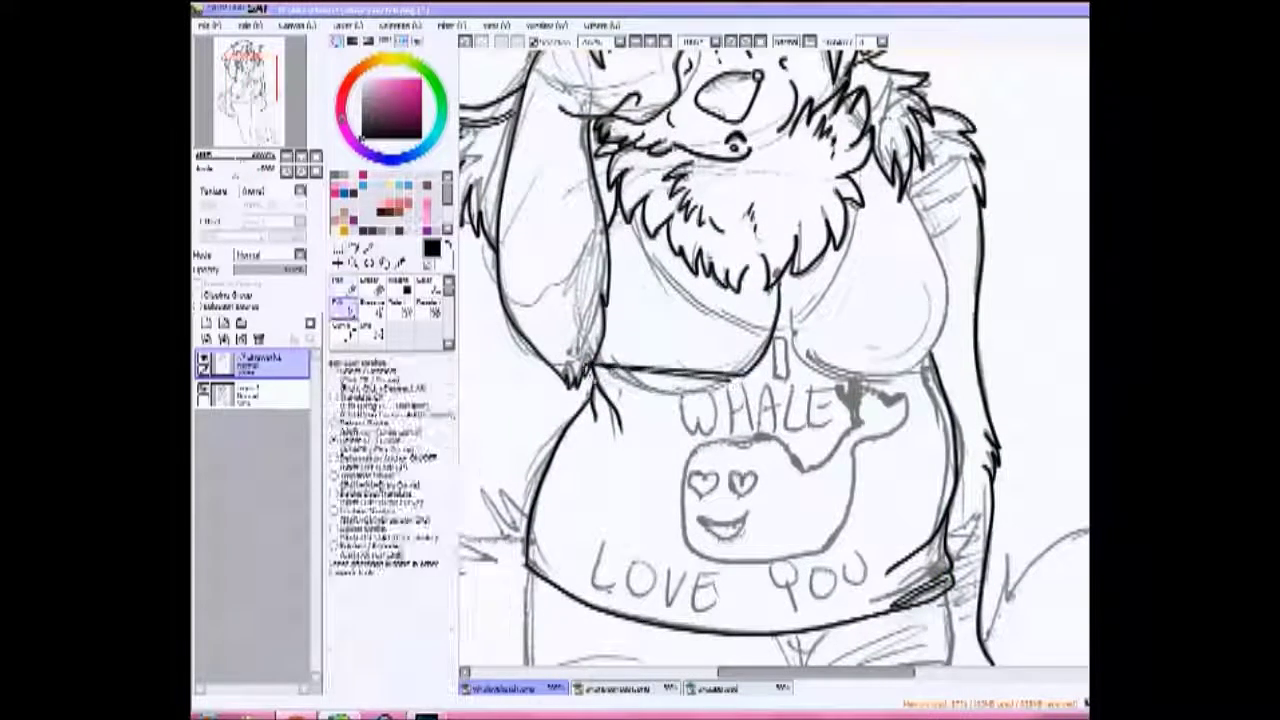
pyautogui.keyDown('shift'); pyautogui.click(745, 384); pyautogui.keyUp('shift')
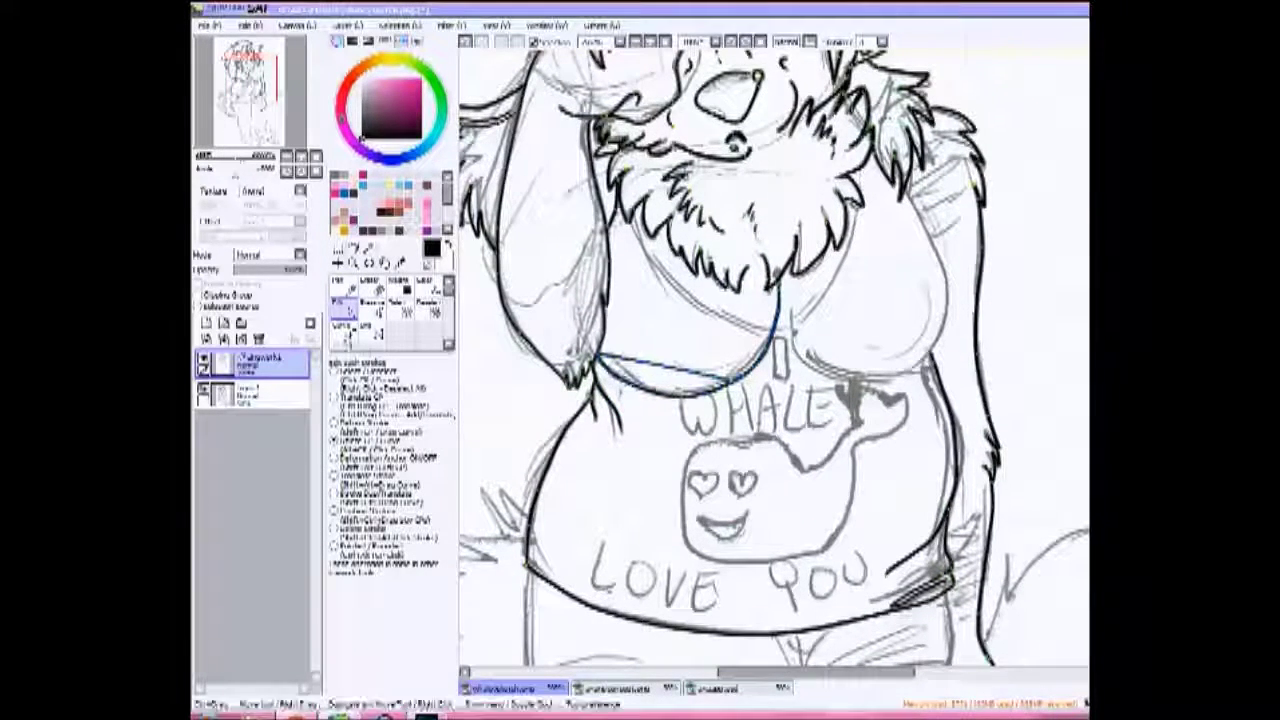
pyautogui.moveTo(600, 370); pyautogui.dragTo(785, 393)
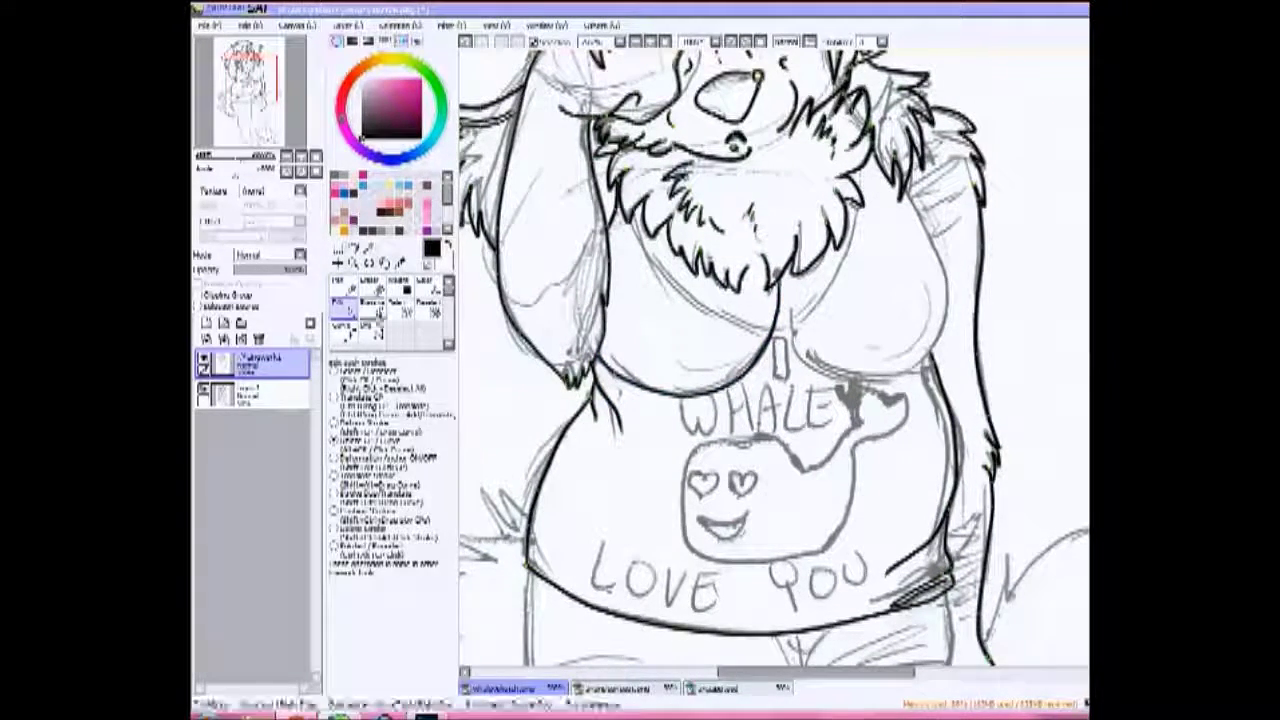
# Draw the other chest curve beside the hanging arm and ink the shirt's neckline below the fur ruff
pyautogui.moveTo(798, 345); pyautogui.dragTo(935, 385)
pyautogui.click(947, 250)
pyautogui.press('Return')
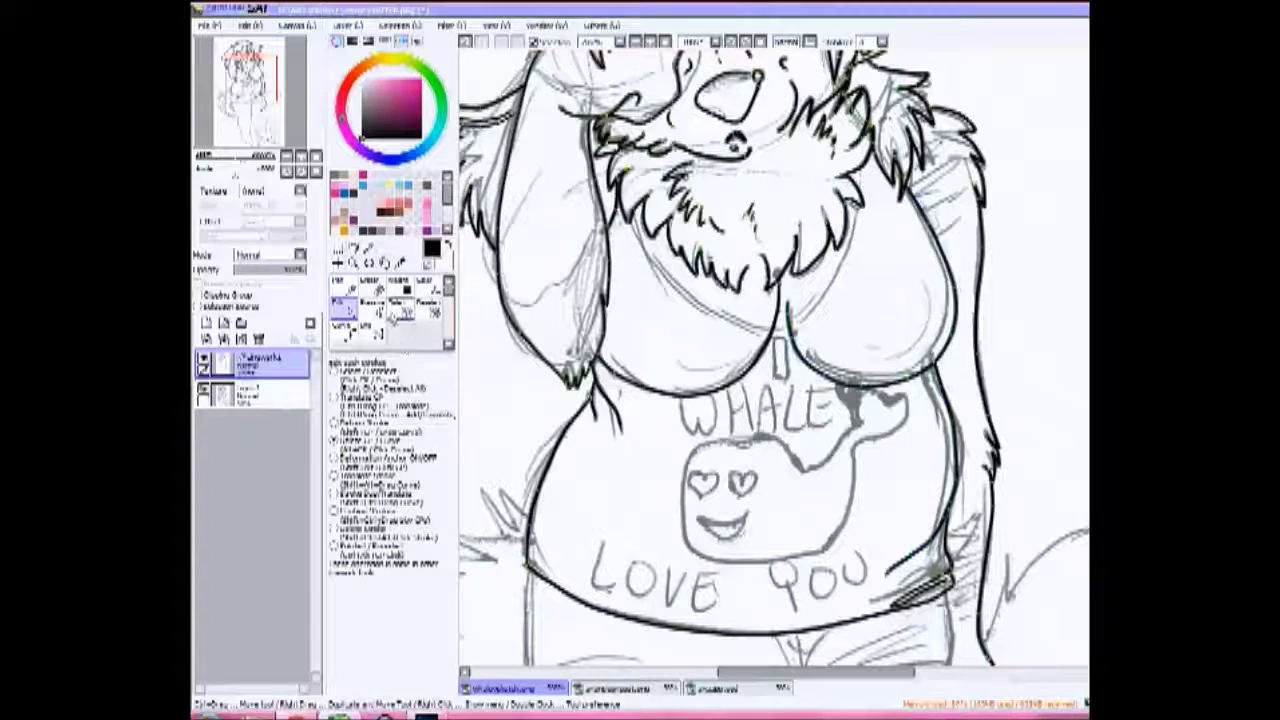
pyautogui.press('n')
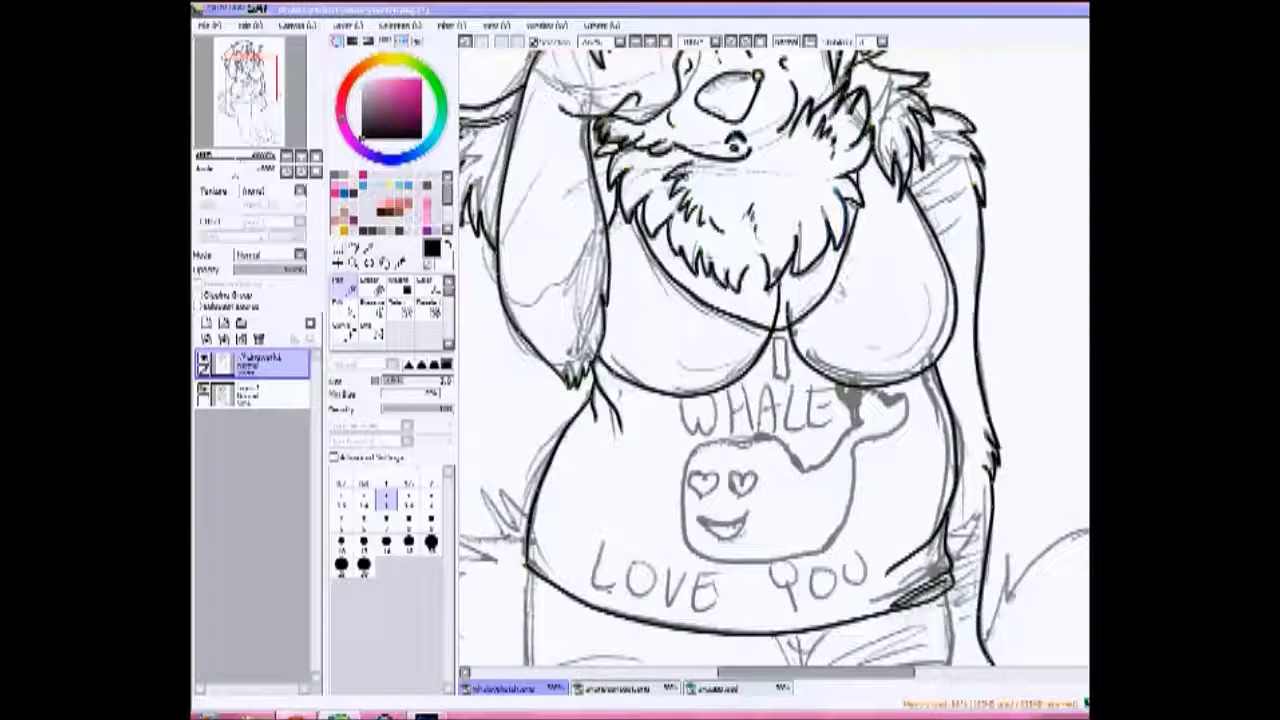
# Ink the shorts with their side edges, curved leg hems, front fly and fabric folds
pyautogui.scroll(-5, 773, 360)
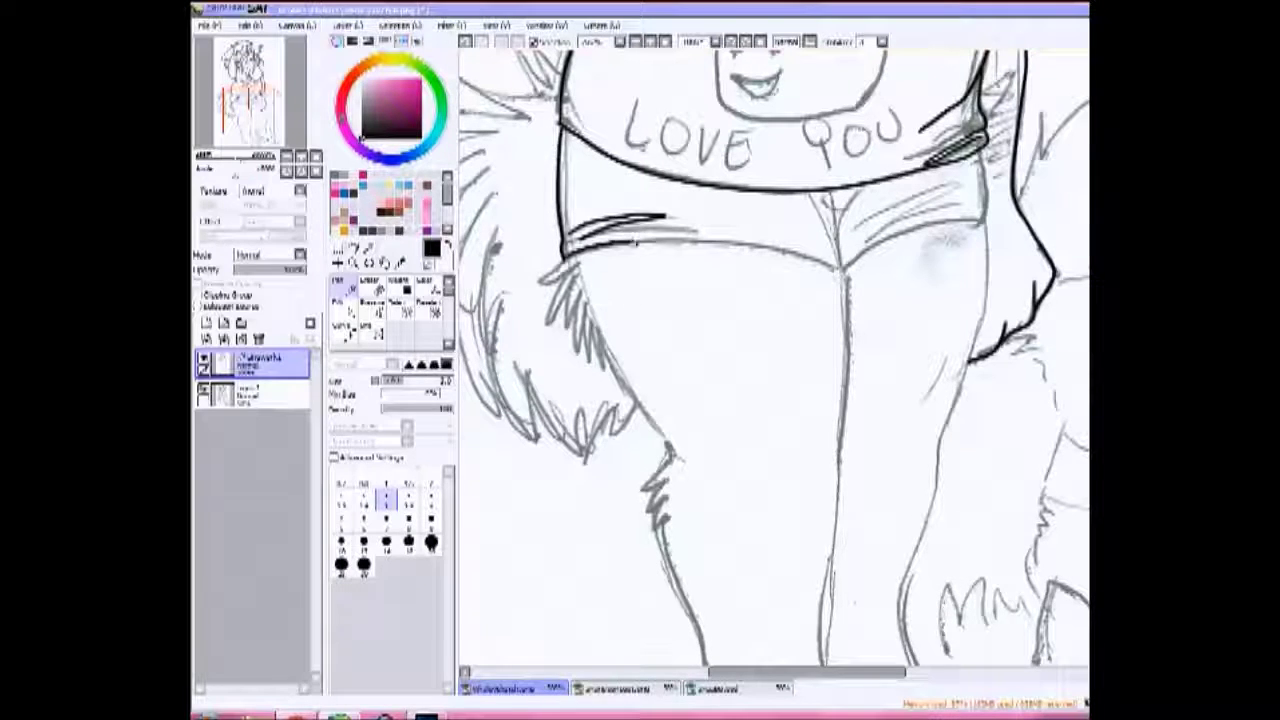
pyautogui.press('c')
pyautogui.click(565, 257)
pyautogui.click(845, 275)
pyautogui.doubleClick(845, 275)
pyautogui.press('n')
pyautogui.moveTo(852, 188); pyautogui.dragTo(845, 268)
pyautogui.moveTo(978, 145); pyautogui.dragTo(990, 232)
pyautogui.moveTo(860, 232); pyautogui.dragTo(962, 184)
# Ink the fur tufts below the shorts and the outer thigh line down to the knee
pyautogui.scroll(-1, 773, 360)
pyautogui.moveTo(556, 172)
pyautogui.mouseDown()
pyautogui.moveTo(688, 365)
pyautogui.moveTo(652, 402)
pyautogui.mouseUp()
pyautogui.press('c')
pyautogui.press('n')
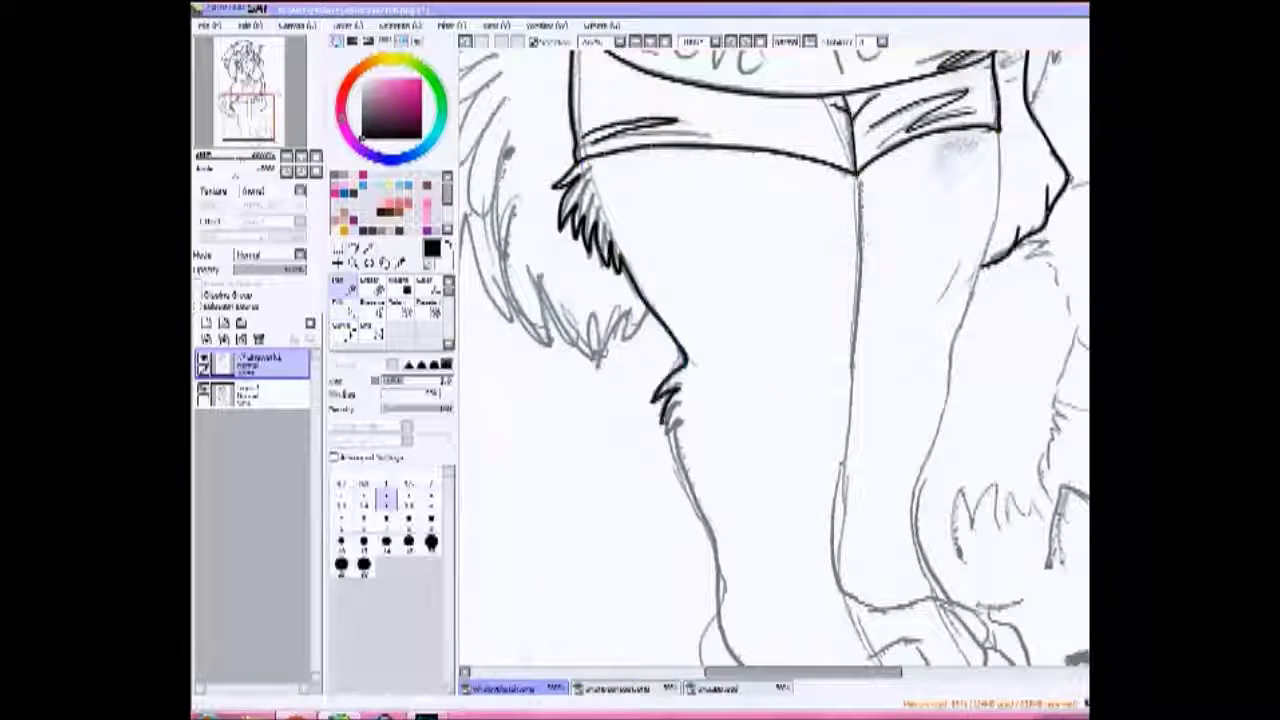
# Ink the outer line of the same leg from the knee fur down the calf to the sole of the foot
pyautogui.scroll(-2, 773, 360)
pyautogui.press('c')
pyautogui.click(633, 197)
pyautogui.click(688, 355)
pyautogui.press('n')
pyautogui.moveTo(645, 205); pyautogui.dragTo(690, 395)
pyautogui.scroll(-1, 690, 390)
pyautogui.moveTo(612, 275); pyautogui.dragTo(757, 356)
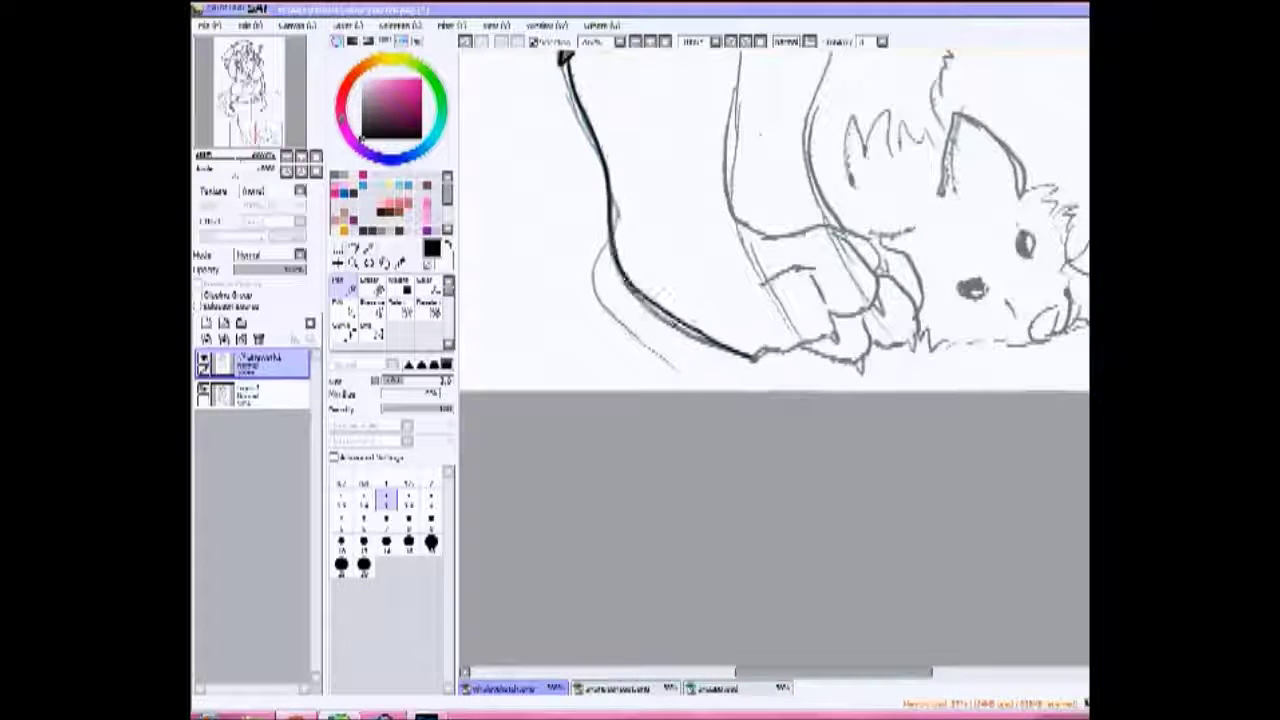
# Ink the rounded toes and claws of the front foot
pyautogui.scroll(2, 770, 260)
pyautogui.hscroll(2, 770, 260)
pyautogui.moveTo(663, 362)
pyautogui.mouseDown()
pyautogui.moveTo(718, 352)
pyautogui.moveTo(712, 424)
pyautogui.mouseUp()
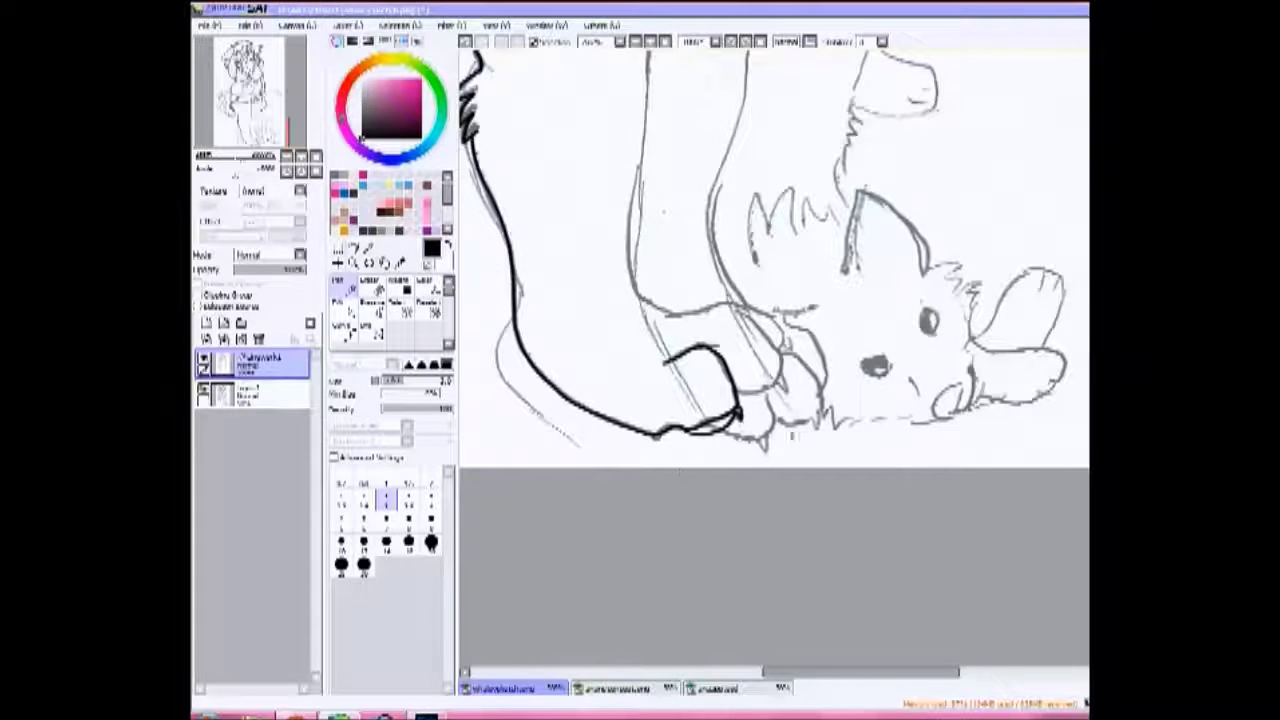
pyautogui.moveTo(740, 405); pyautogui.dragTo(784, 386)
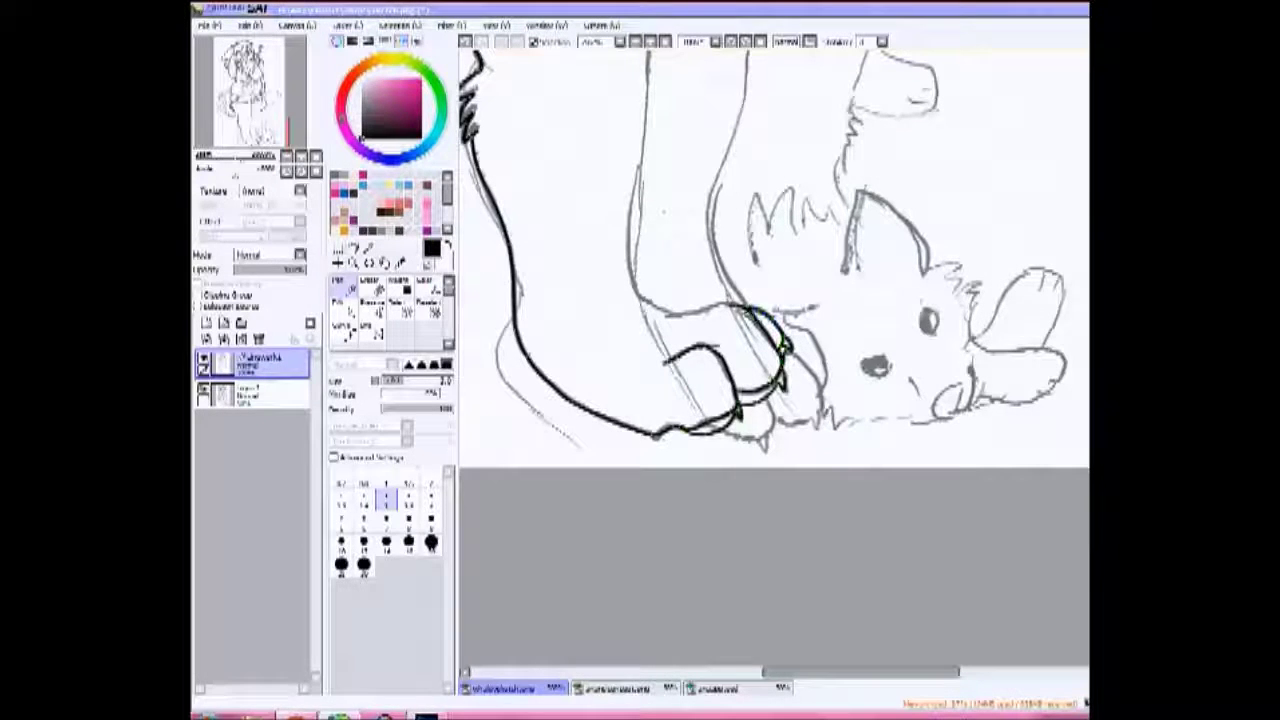
# Draw the top line of the front foot and continue it up the inner leg to the shorts
pyautogui.press('ctrl')
pyautogui.moveTo(737, 311); pyautogui.dragTo(703, 319)
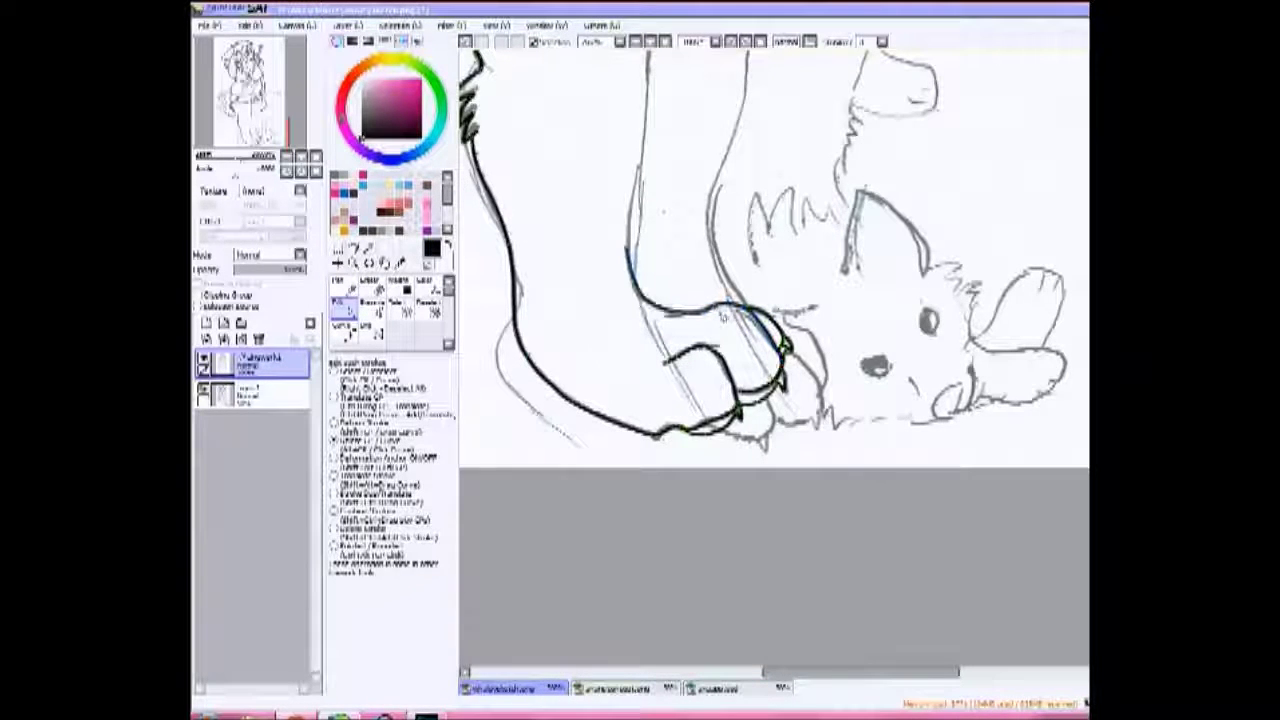
pyautogui.scroll(5, 722, 317)
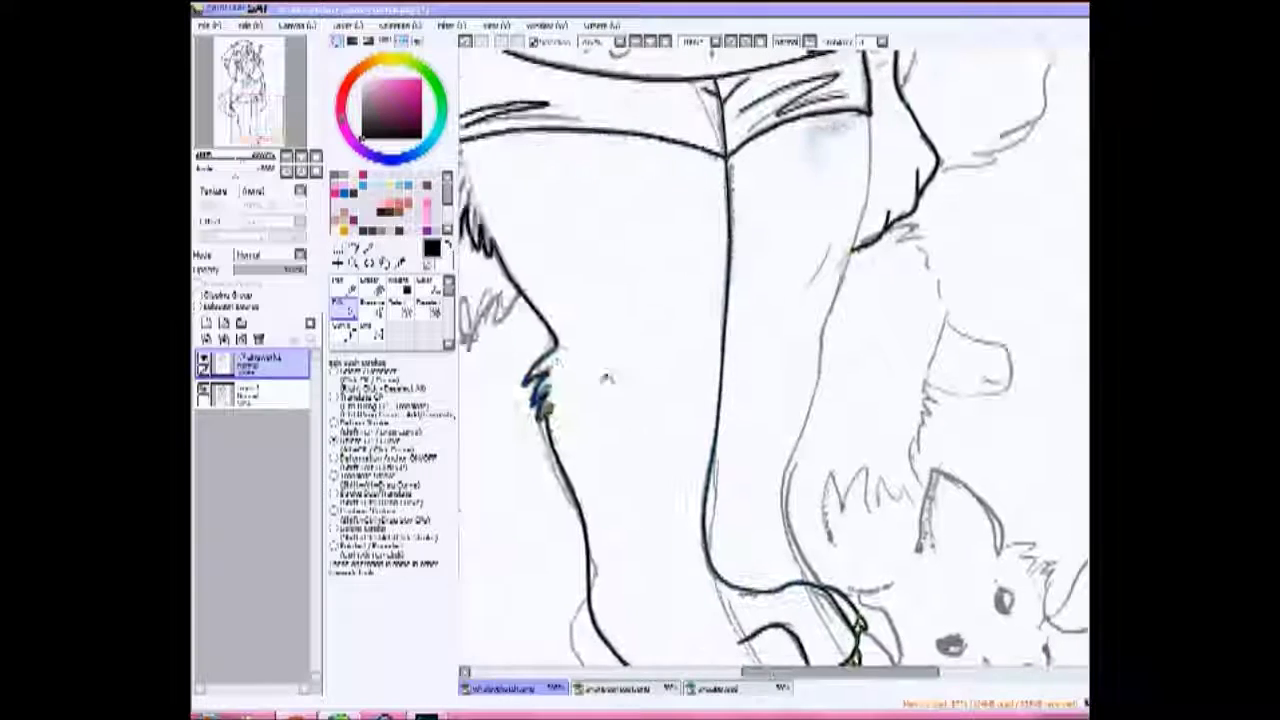
# Ink the toes and claws of the rear foot and trace that leg's outer edge from the shorts to the ankle
pyautogui.scroll(-5, 606, 378)
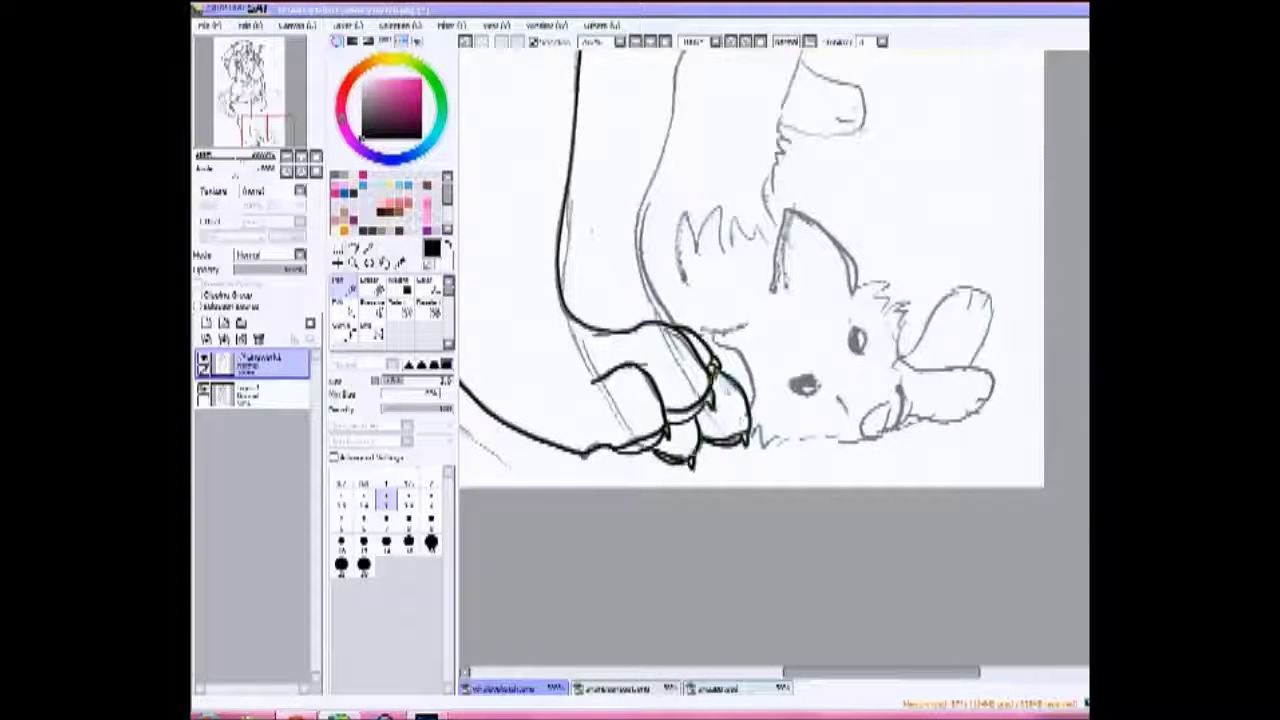
pyautogui.scroll(5, 797, 355)
pyautogui.click(343, 305)
pyautogui.click(747, 114)
pyautogui.click(733, 252)
pyautogui.doubleClick(668, 522)
pyautogui.scroll(-5, 706, 356)
pyautogui.scroll(5, 770, 360)
pyautogui.scroll(-3, 770, 360)
# Ink the small pointed fur tuft beside the waist above the tail
pyautogui.press('n')
pyautogui.scroll(6, 770, 360)
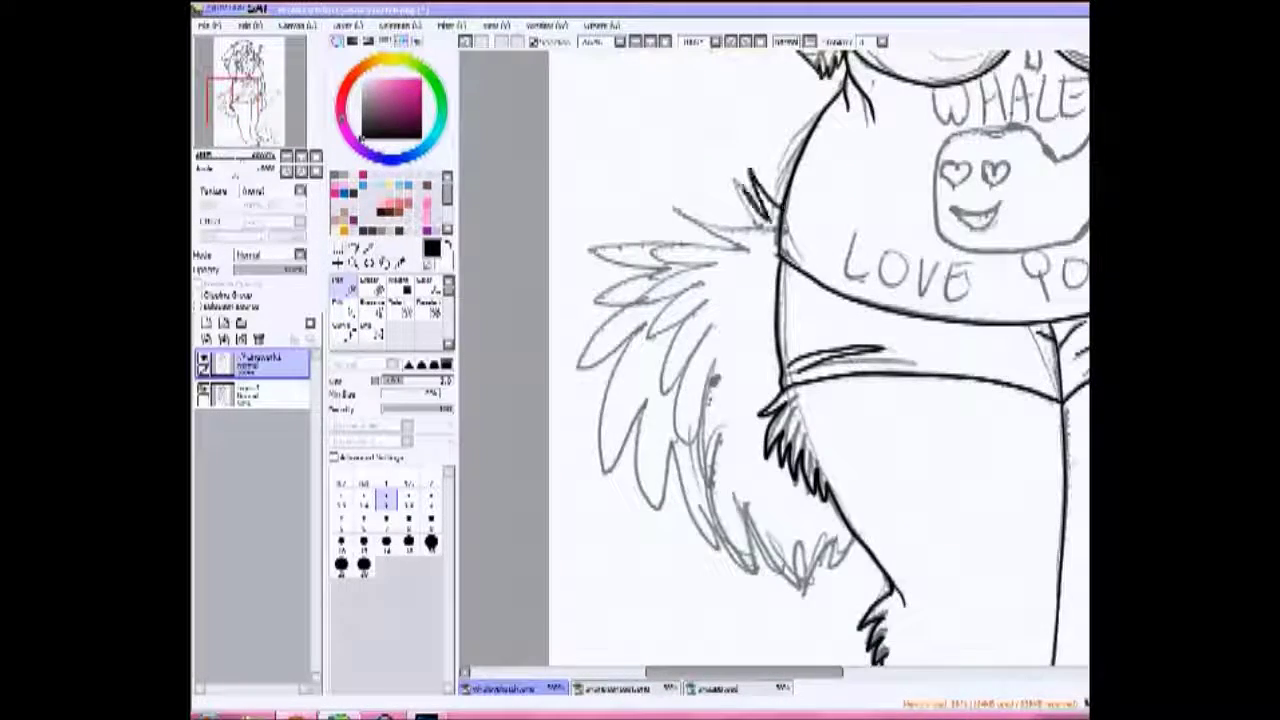
pyautogui.moveTo(738, 170); pyautogui.dragTo(772, 218)
pyautogui.moveTo(722, 515)
pyautogui.mouseDown()
pyautogui.moveTo(808, 572)
pyautogui.moveTo(858, 530)
pyautogui.mouseUp()
pyautogui.moveTo(720, 232); pyautogui.dragTo(695, 445)
pyautogui.press('Return')
pyautogui.hotkey('ctrl', 'z')
pyautogui.hotkey('ctrl', 'z')
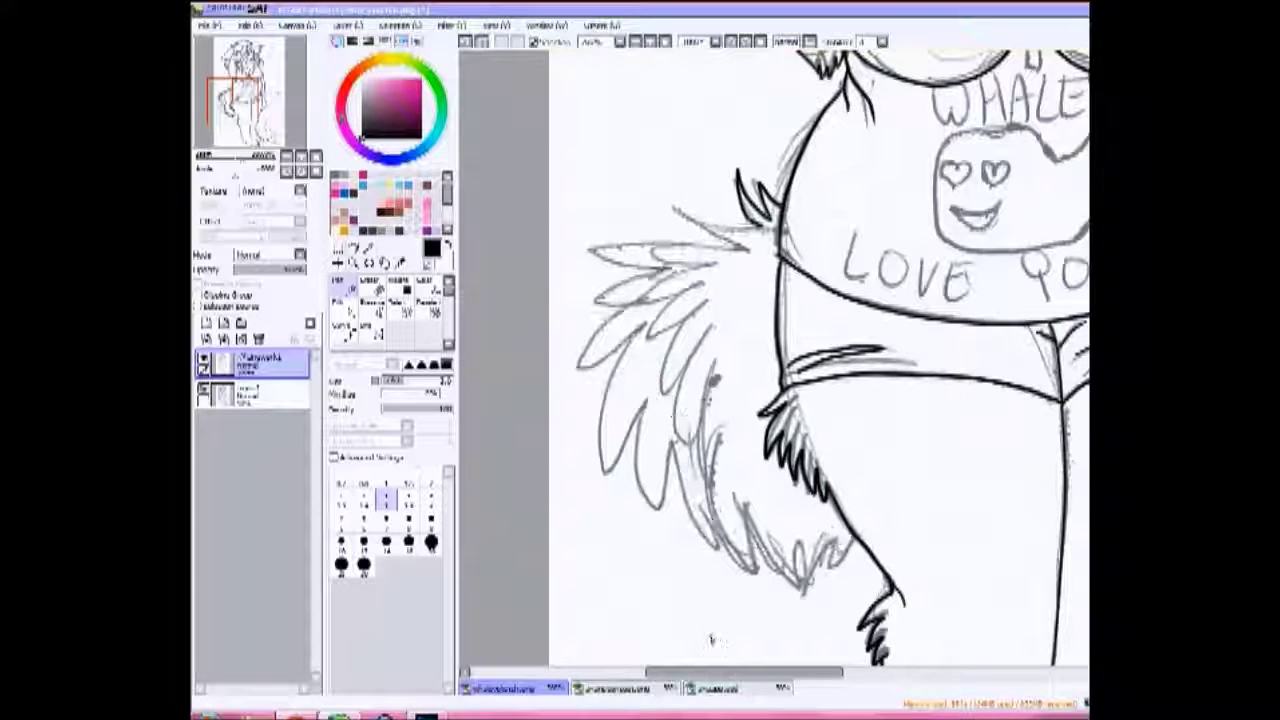
# Ink the pointed fur tufts along the lower and outer edge of the fluffy tail beside the thigh
pyautogui.press('-')
pyautogui.scroll(-3, 770, 360)
pyautogui.press('+')
pyautogui.press('+')
pyautogui.scroll(3, 770, 360)
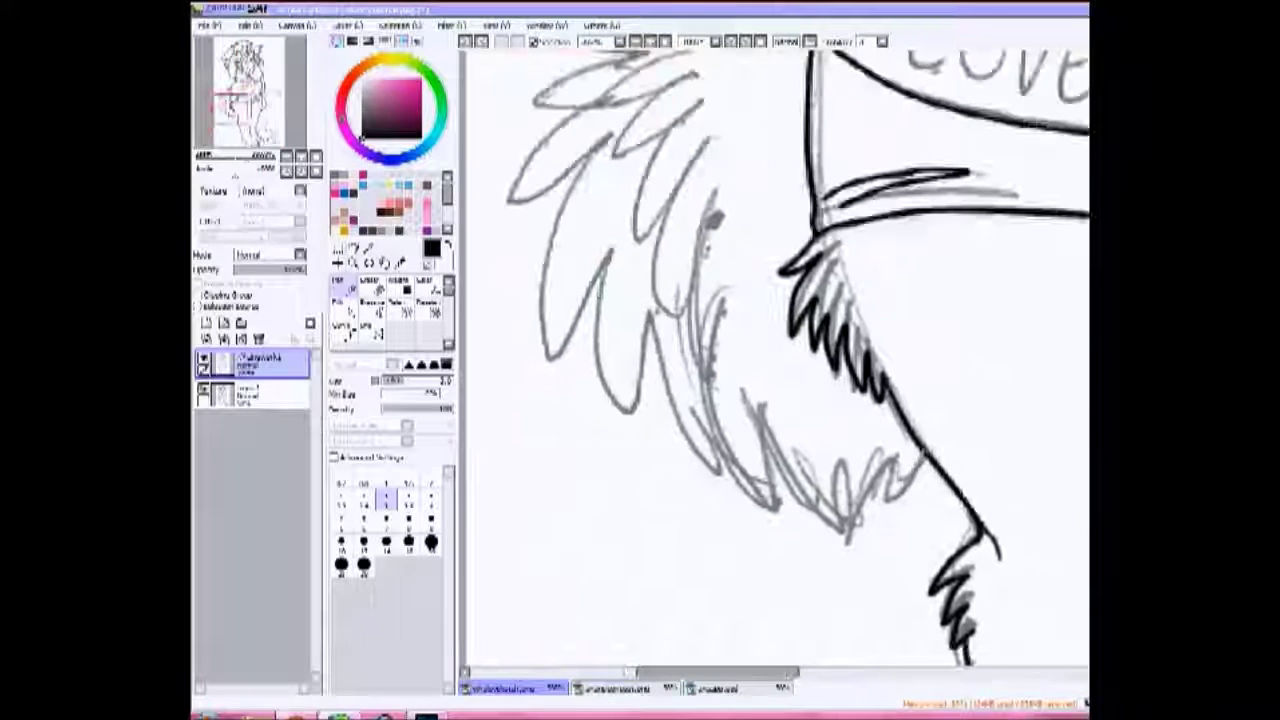
pyautogui.moveTo(775, 470)
pyautogui.mouseDown()
pyautogui.moveTo(850, 535)
pyautogui.moveTo(900, 460)
pyautogui.moveTo(920, 490)
pyautogui.mouseUp()
pyautogui.moveTo(675, 312); pyautogui.dragTo(780, 515)
pyautogui.hotkey('ctrl', 'z')
pyautogui.moveTo(704, 288); pyautogui.dragTo(718, 320)
pyautogui.moveTo(660, 140); pyautogui.dragTo(712, 318)
# Ink the upper tufts of the fluffy tail up towards the waist
pyautogui.scroll(3, 770, 360)
pyautogui.moveTo(686, 276)
pyautogui.mouseDown()
pyautogui.moveTo(660, 318)
pyautogui.moveTo(636, 426)
pyautogui.moveTo(610, 345)
pyautogui.mouseUp()
pyautogui.moveTo(684, 226)
pyautogui.mouseDown()
pyautogui.moveTo(608, 294)
pyautogui.moveTo(774, 162)
pyautogui.mouseUp()
pyautogui.moveTo(768, 212); pyautogui.dragTo(634, 248)
# Ink the plush toy's head beside the feet, with its pointed ear, furry cheeks, jaw and facial details
pyautogui.click(268, 132)
pyautogui.moveTo(845, 186); pyautogui.dragTo(818, 312)
pyautogui.moveTo(842, 188)
pyautogui.mouseDown()
pyautogui.moveTo(940, 314)
pyautogui.moveTo(996, 304)
pyautogui.moveTo(984, 346)
pyautogui.moveTo(998, 300)
pyautogui.moveTo(1012, 428)
pyautogui.mouseUp()
pyautogui.moveTo(996, 478)
pyautogui.mouseDown()
pyautogui.moveTo(956, 505)
pyautogui.moveTo(990, 522)
pyautogui.mouseUp()
pyautogui.moveTo(1012, 450)
pyautogui.mouseDown()
pyautogui.moveTo(1008, 520)
pyautogui.moveTo(920, 536)
pyautogui.mouseUp()
pyautogui.moveTo(782, 516); pyautogui.dragTo(920, 535)
pyautogui.moveTo(914, 464); pyautogui.dragTo(934, 494)
pyautogui.moveTo(848, 448)
pyautogui.mouseDown()
pyautogui.moveTo(888, 440)
pyautogui.moveTo(892, 460)
pyautogui.mouseUp()
pyautogui.moveTo(962, 380)
pyautogui.mouseDown()
pyautogui.moveTo(958, 402)
pyautogui.moveTo(940, 404)
pyautogui.mouseUp()
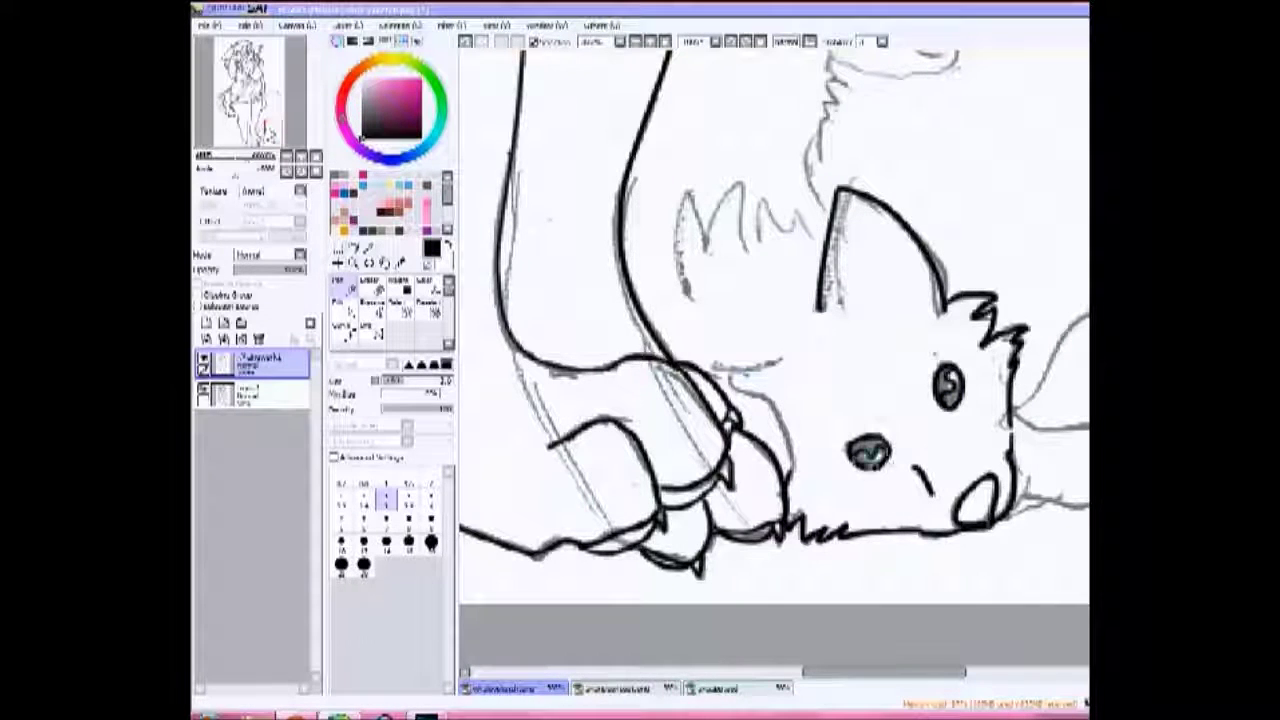
# Ink the two rounded paws sticking out beside the plush toy's face
pyautogui.moveTo(1010, 452)
pyautogui.mouseDown()
pyautogui.moveTo(772, 382)
pyautogui.moveTo(916, 372)
pyautogui.moveTo(862, 440)
pyautogui.mouseUp()
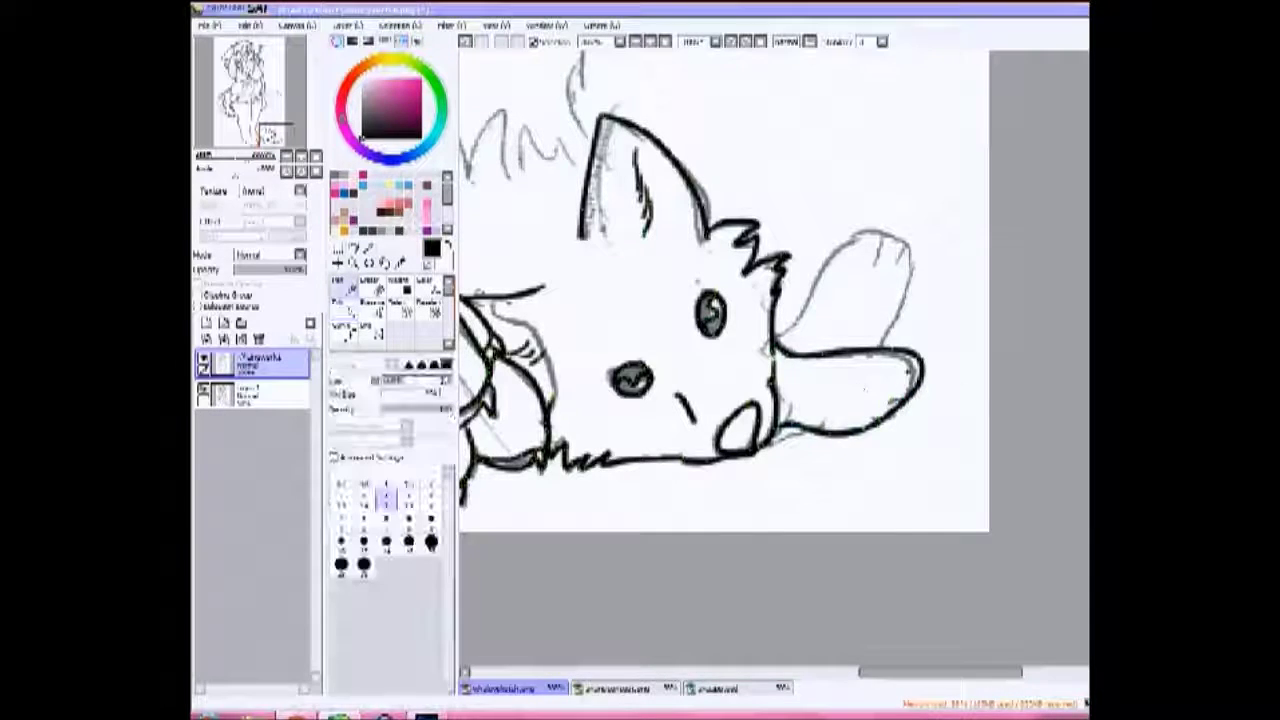
pyautogui.moveTo(888, 398); pyautogui.dragTo(924, 384)
pyautogui.moveTo(776, 344)
pyautogui.mouseDown()
pyautogui.moveTo(906, 248)
pyautogui.moveTo(882, 344)
pyautogui.mouseUp()
pyautogui.moveTo(880, 262); pyautogui.dragTo(906, 232)
# Ink the plush toy's furry body and limb, and the fingers of the hand holding it
pyautogui.moveTo(700, 300); pyautogui.dragTo(840, 530)
pyautogui.moveTo(606, 442); pyautogui.dragTo(706, 346)
pyautogui.moveTo(700, 300); pyautogui.dragTo(700, 490)
pyautogui.moveTo(760, 195)
pyautogui.mouseDown()
pyautogui.moveTo(742, 455)
pyautogui.moveTo(718, 526)
pyautogui.mouseUp()
pyautogui.moveTo(736, 400); pyautogui.dragTo(810, 436)
pyautogui.moveTo(770, 300); pyautogui.dragTo(870, 455)
pyautogui.moveTo(891, 235)
pyautogui.mouseDown()
pyautogui.moveTo(891, 422)
pyautogui.moveTo(871, 552)
pyautogui.mouseUp()
# Trace the lower edge, top curve and pointed tip of the fluffy tail beside the lowered hand
pyautogui.moveTo(965, 228); pyautogui.dragTo(722, 402)
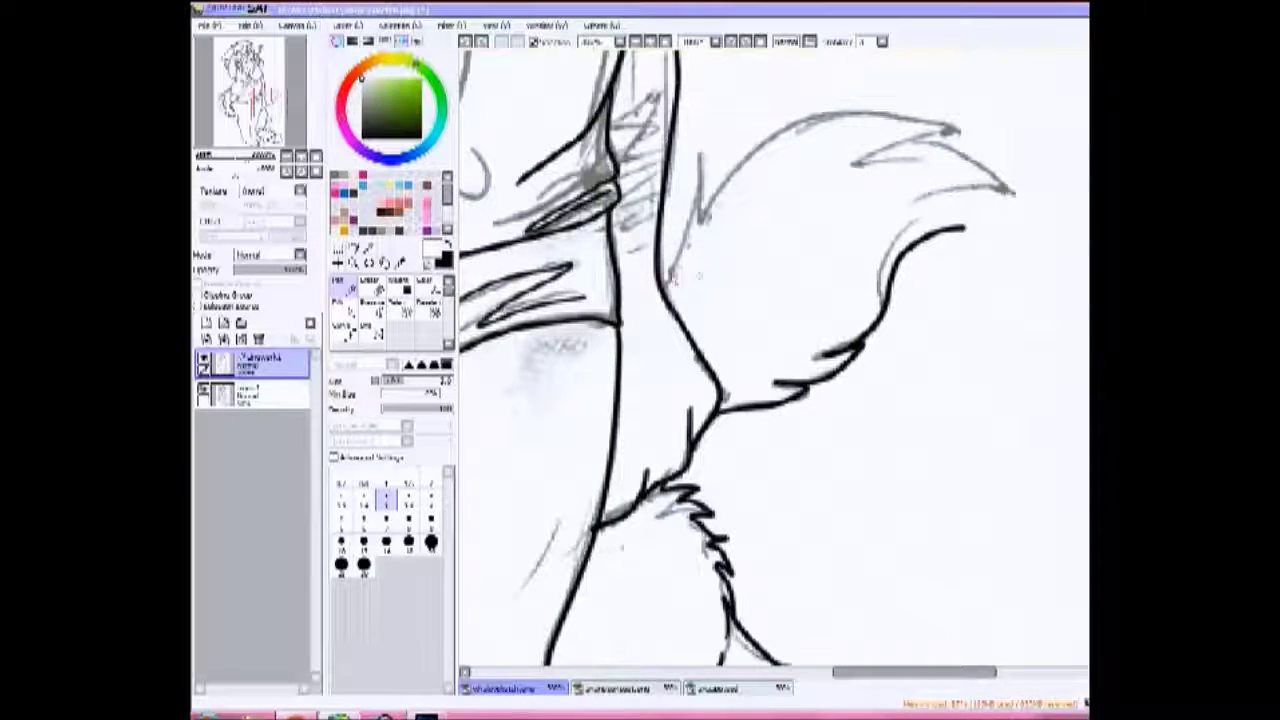
pyautogui.moveTo(700, 225); pyautogui.dragTo(945, 122)
pyautogui.moveTo(900, 150); pyautogui.dragTo(933, 203)
# Hide the rough sketch layer and ink a thick black eyebrow above the open eye
pyautogui.scroll(-5, 780, 390)
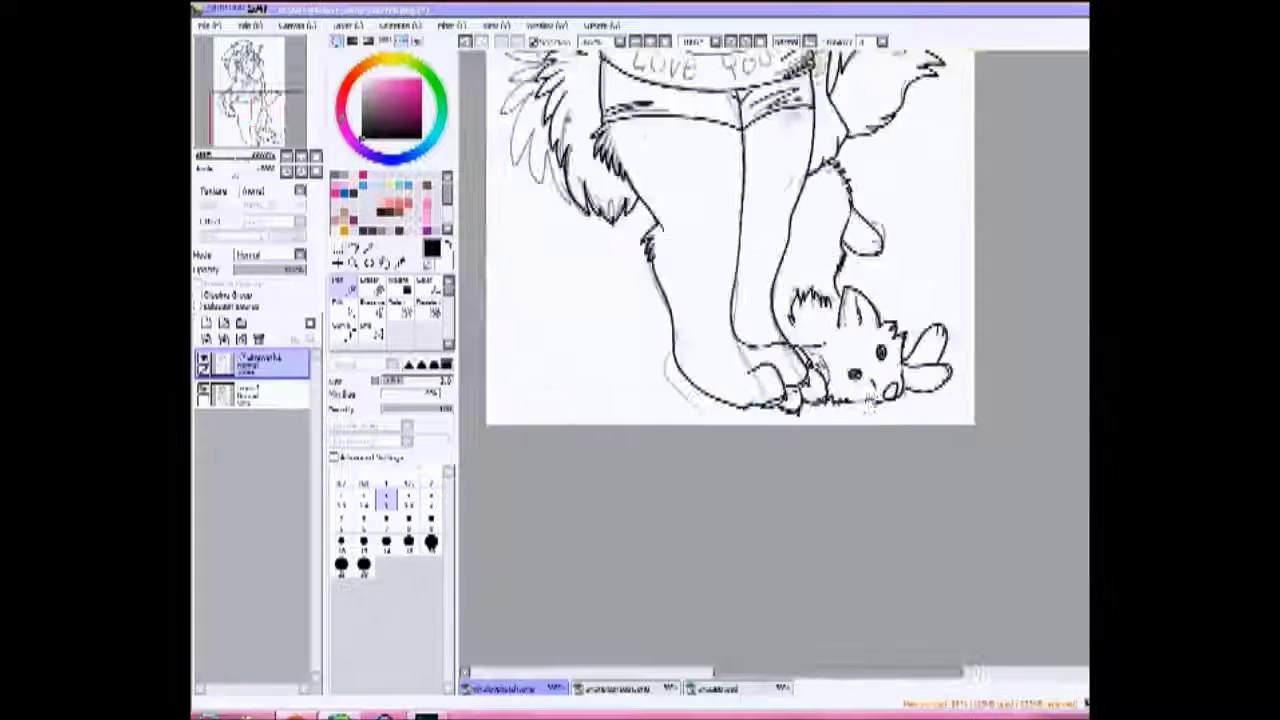
pyautogui.scroll(1, 628, 574)
pyautogui.scroll(4, 711, 483)
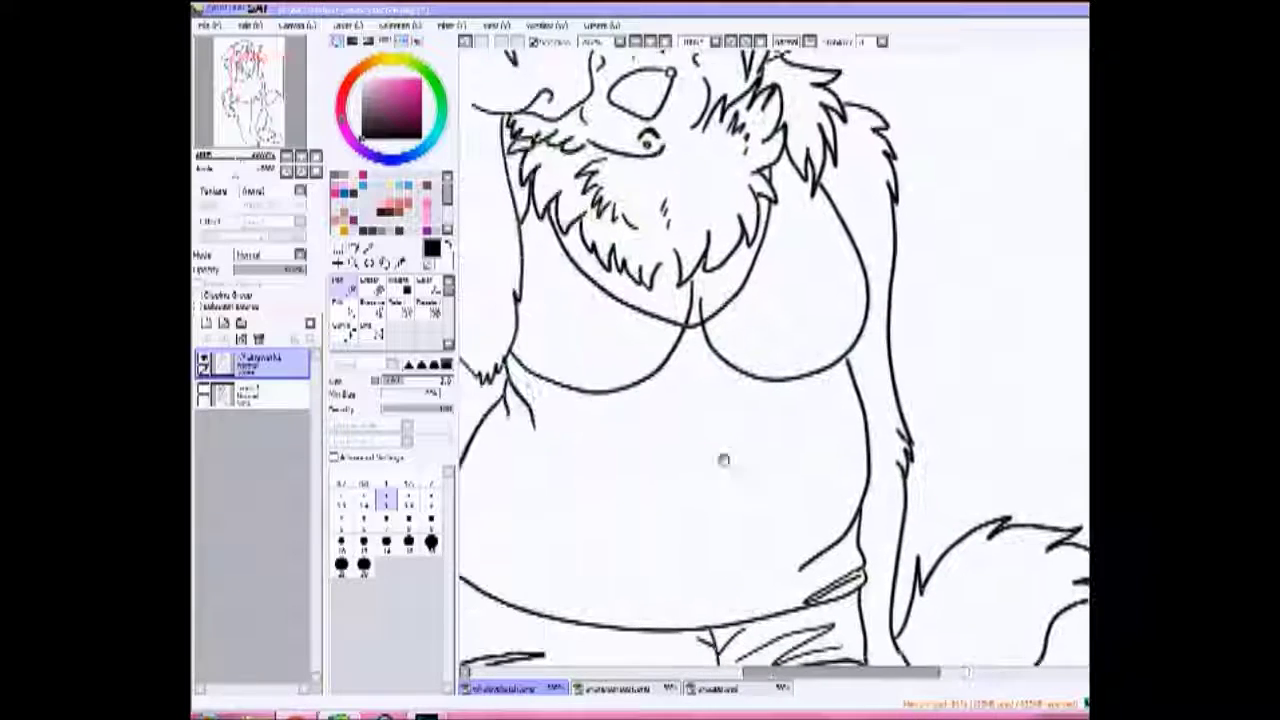
pyautogui.moveTo(822, 185); pyautogui.dragTo(866, 300)
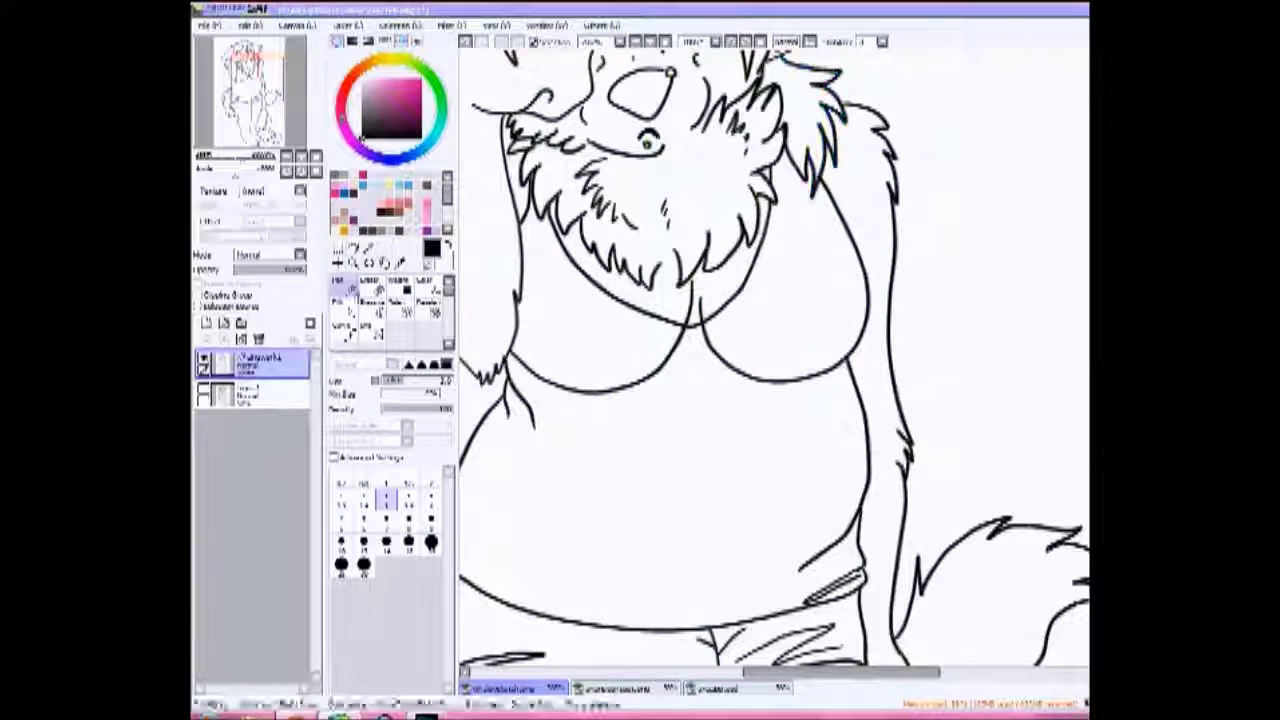
pyautogui.moveTo(710, 487); pyautogui.dragTo(495, 355)
pyautogui.scroll(4, 808, 175)
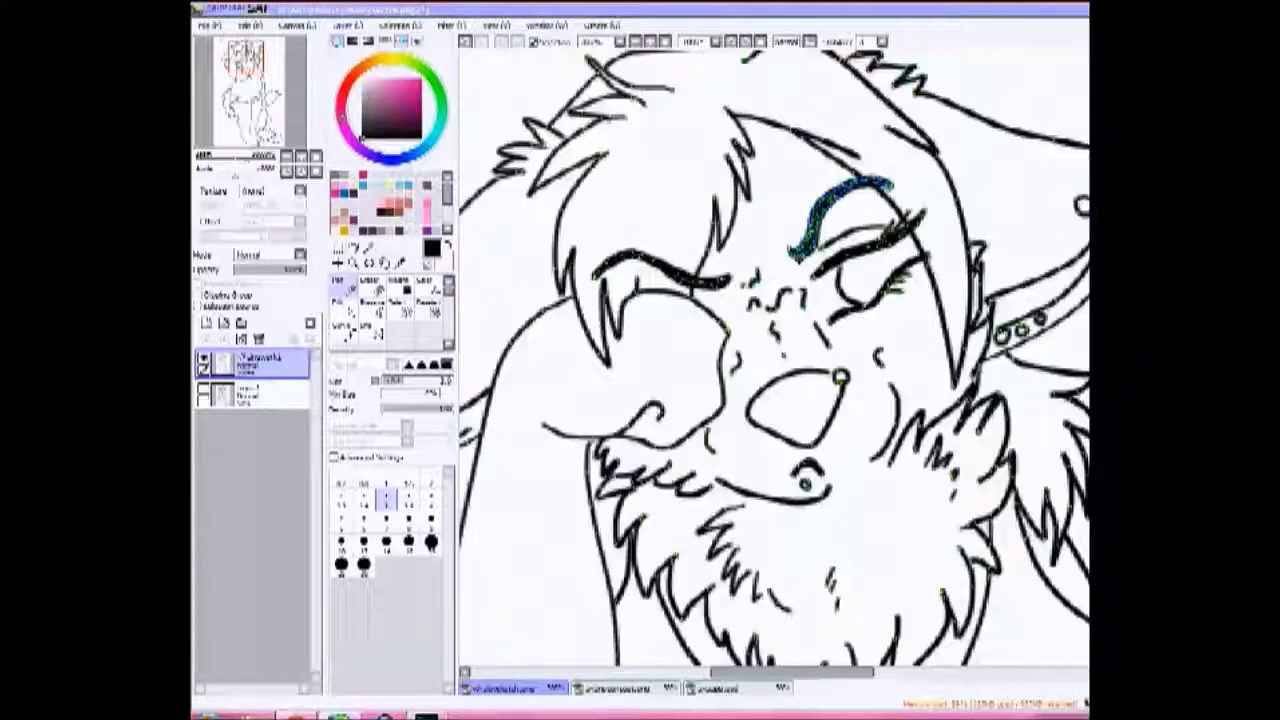
pyautogui.scroll(-5, 775, 365)
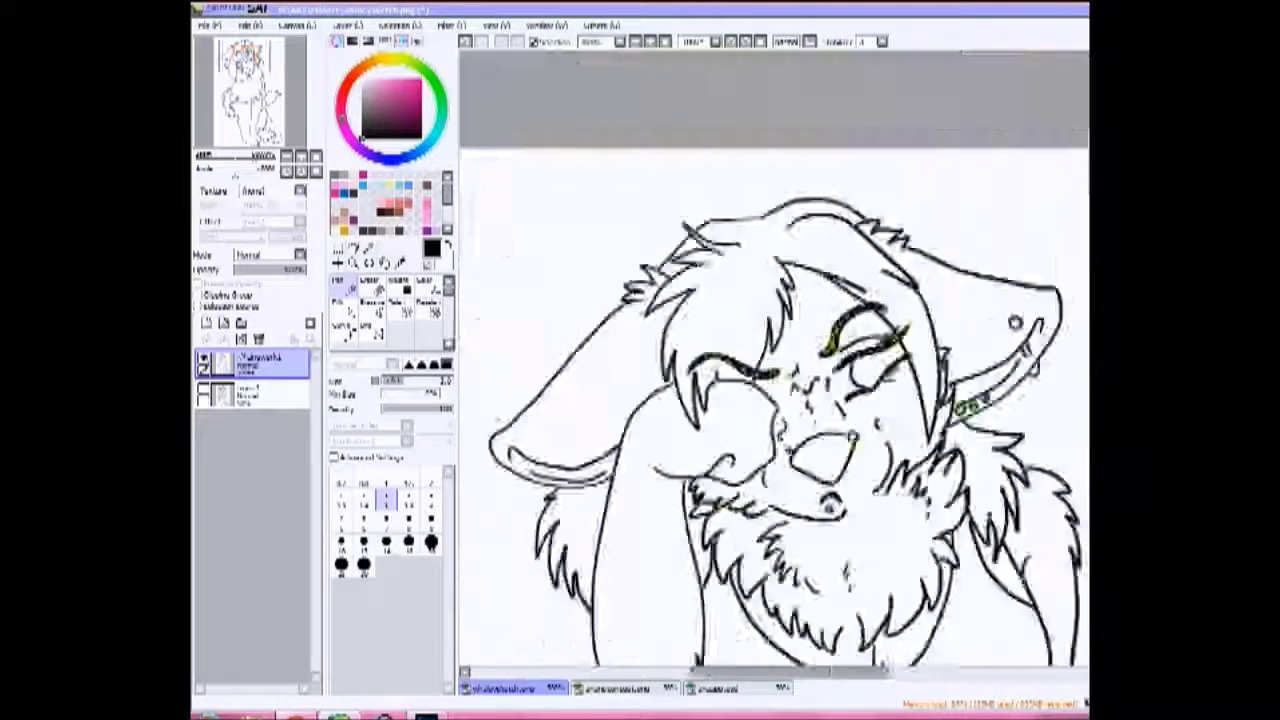
# Save the finished line art as a new file
pyautogui.hotkey('ctrl', 'shift', 's')
pyautogui.press('Return')
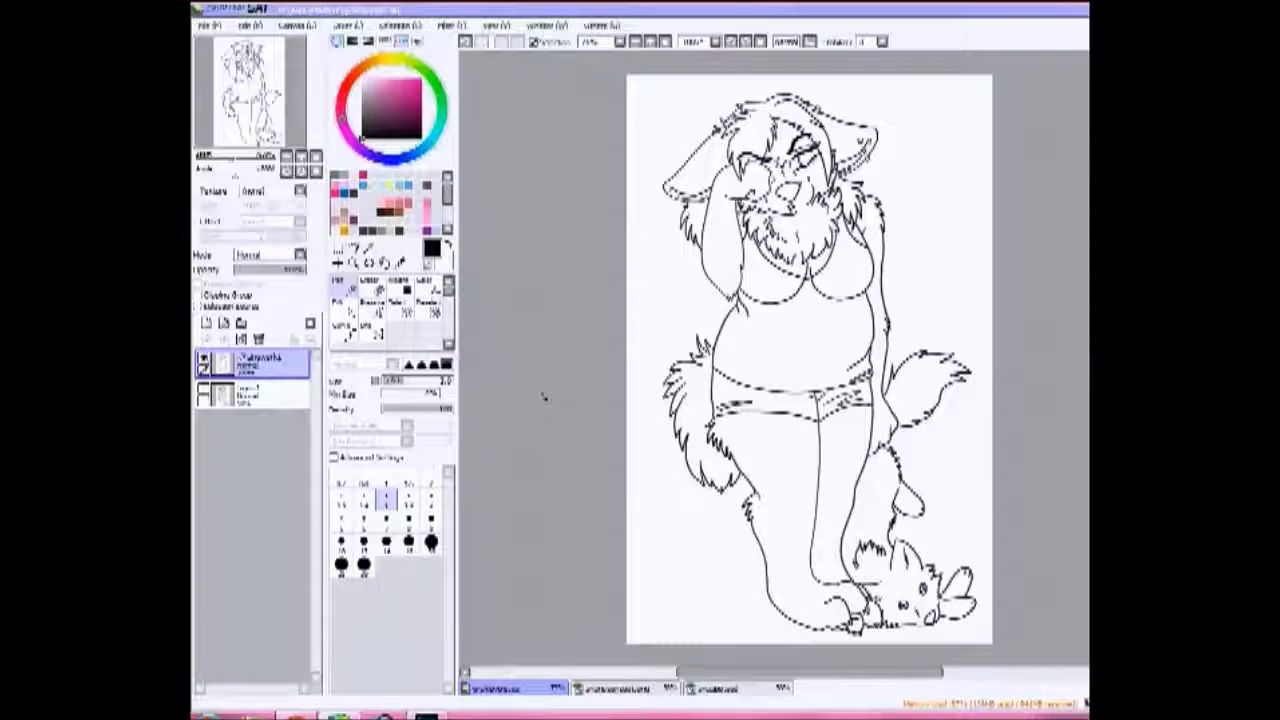
# Select the white background around the figure with the Magic Wand and invert the selection to cover the character
pyautogui.click(255, 365)
pyautogui.click(369, 248)
pyautogui.click(660, 470)
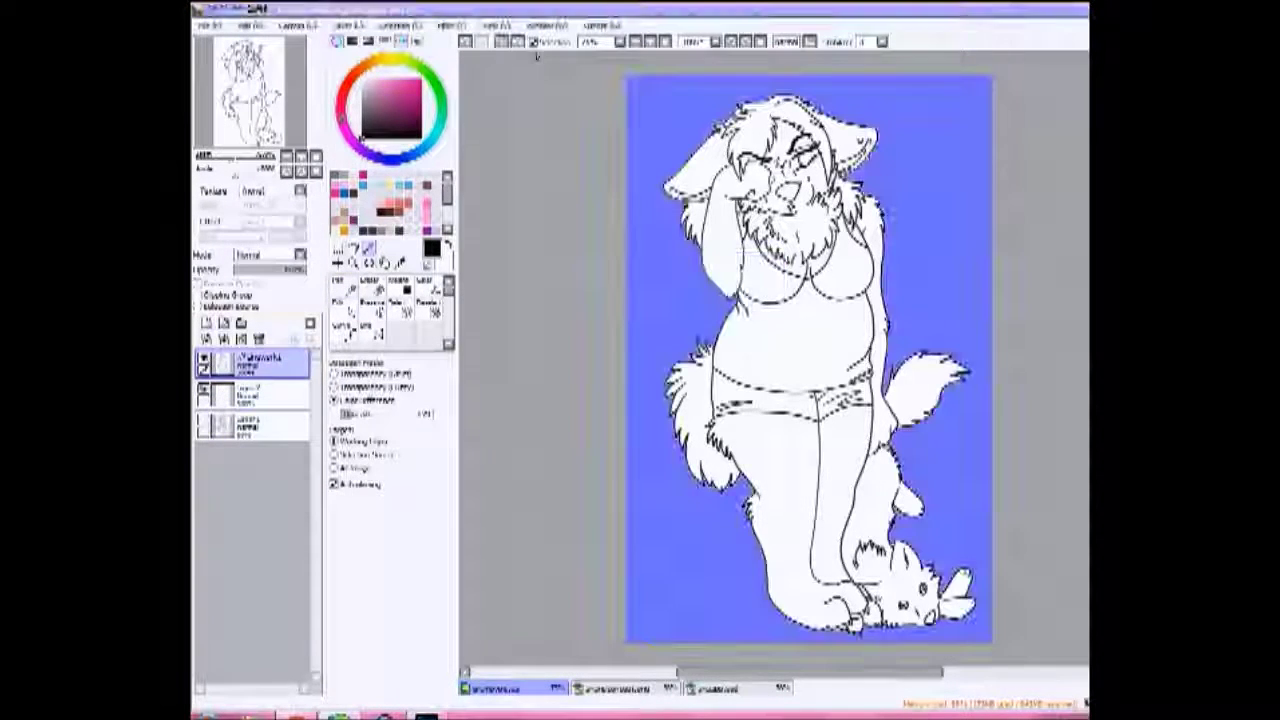
pyautogui.hotkey('ctrl', 'i')
# Clean up the selection edge between the fur tufts of the tail and leg with a small selection brush
pyautogui.scroll(3, 533, 482)
pyautogui.scroll(3, 533, 482)
pyautogui.click(428, 308)
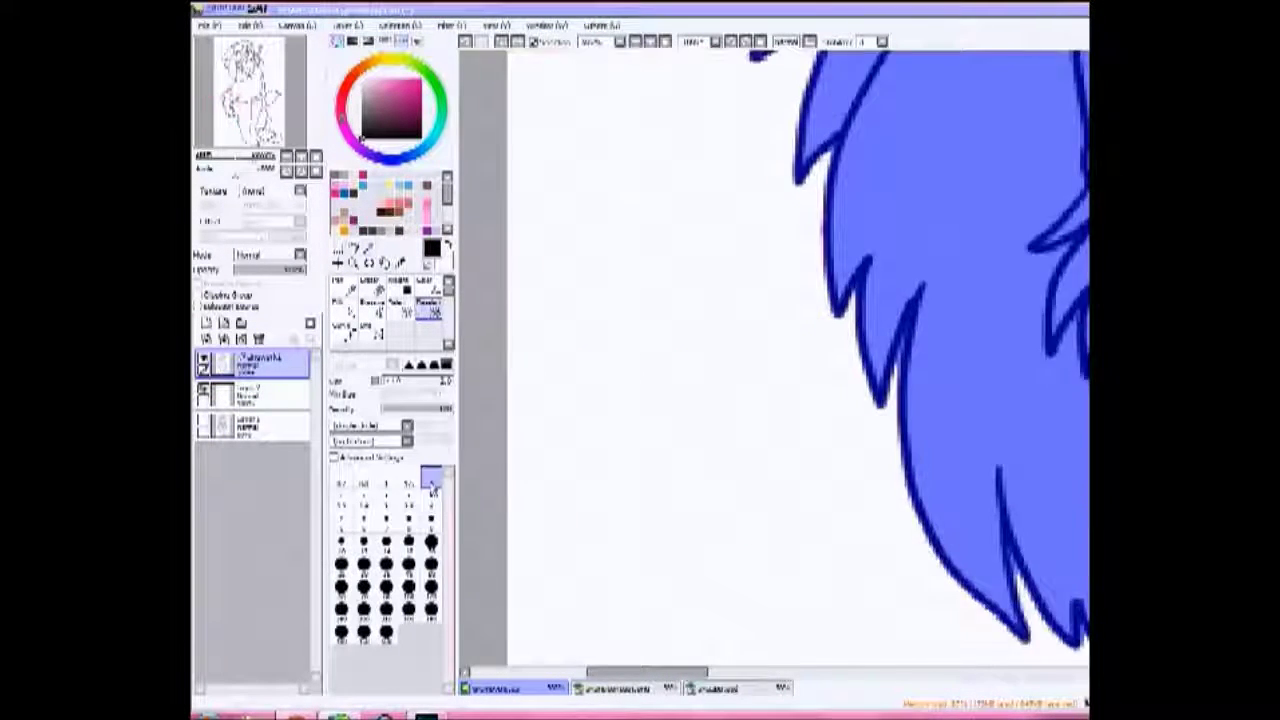
pyautogui.scroll(-5, 888, 483)
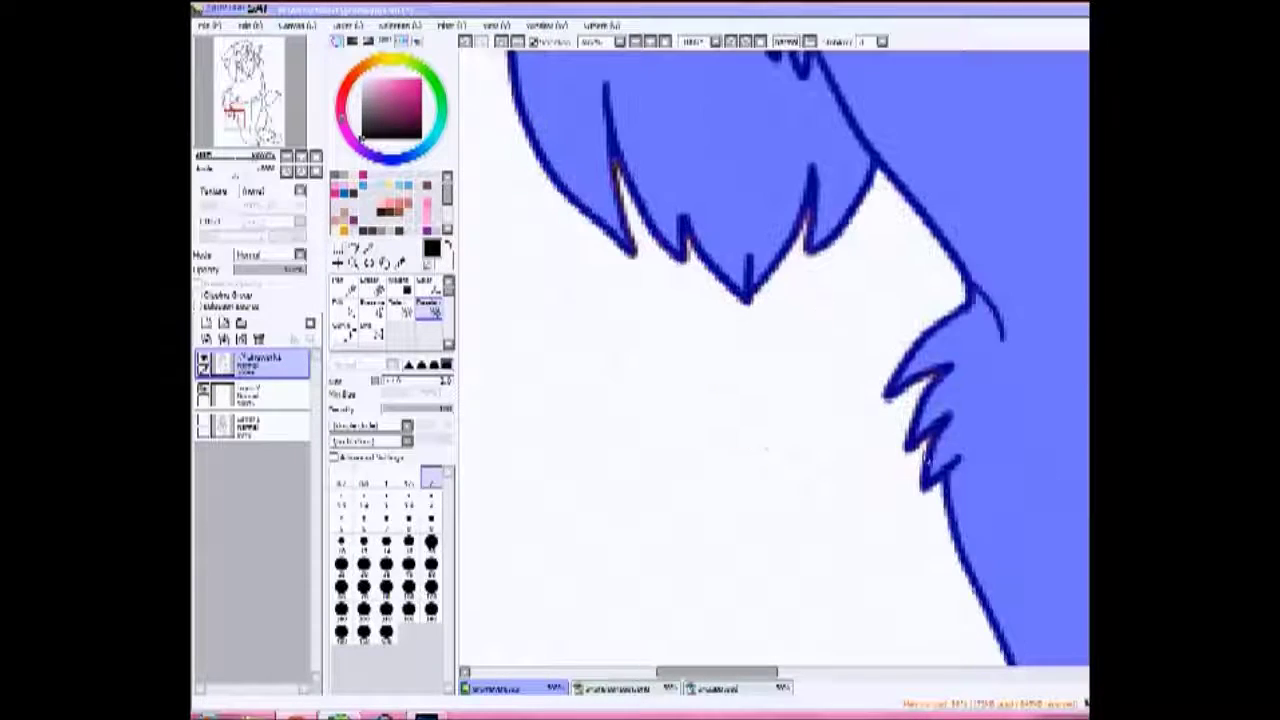
pyautogui.moveTo(833, 497); pyautogui.dragTo(760, 400)
# Fill the selected figure with light pink on the layer beneath the line art
pyautogui.scroll(-2, 838, 475)
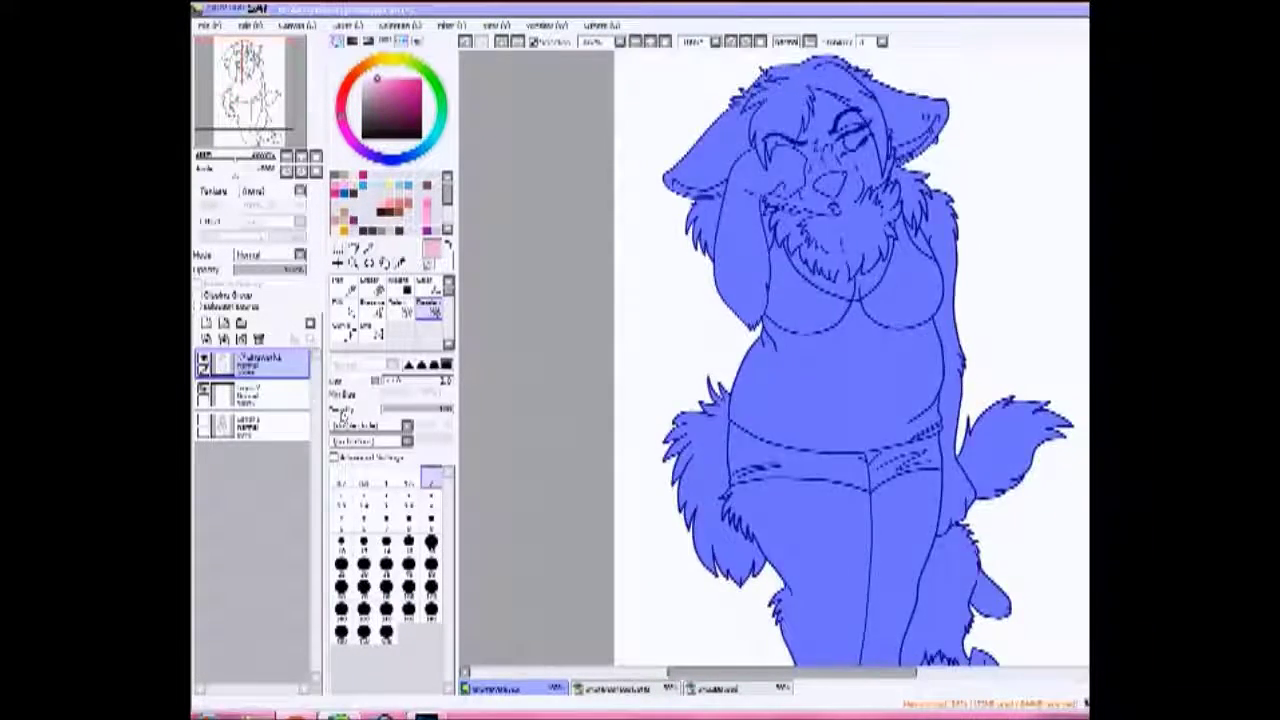
pyautogui.click(250, 395)
pyautogui.click(342, 330)
pyautogui.click(820, 390)
# Paint pale pink markings on the raised hand and inner forearm and around the open eye
pyautogui.scroll(3, 820, 390)
pyautogui.click(341, 283)
pyautogui.moveTo(880, 300); pyautogui.dragTo(850, 325)
pyautogui.moveTo(760, 315); pyautogui.dragTo(700, 435)
pyautogui.moveTo(600, 420)
pyautogui.mouseDown()
pyautogui.moveTo(625, 555)
pyautogui.moveTo(647, 359)
pyautogui.moveTo(690, 435)
pyautogui.mouseUp()
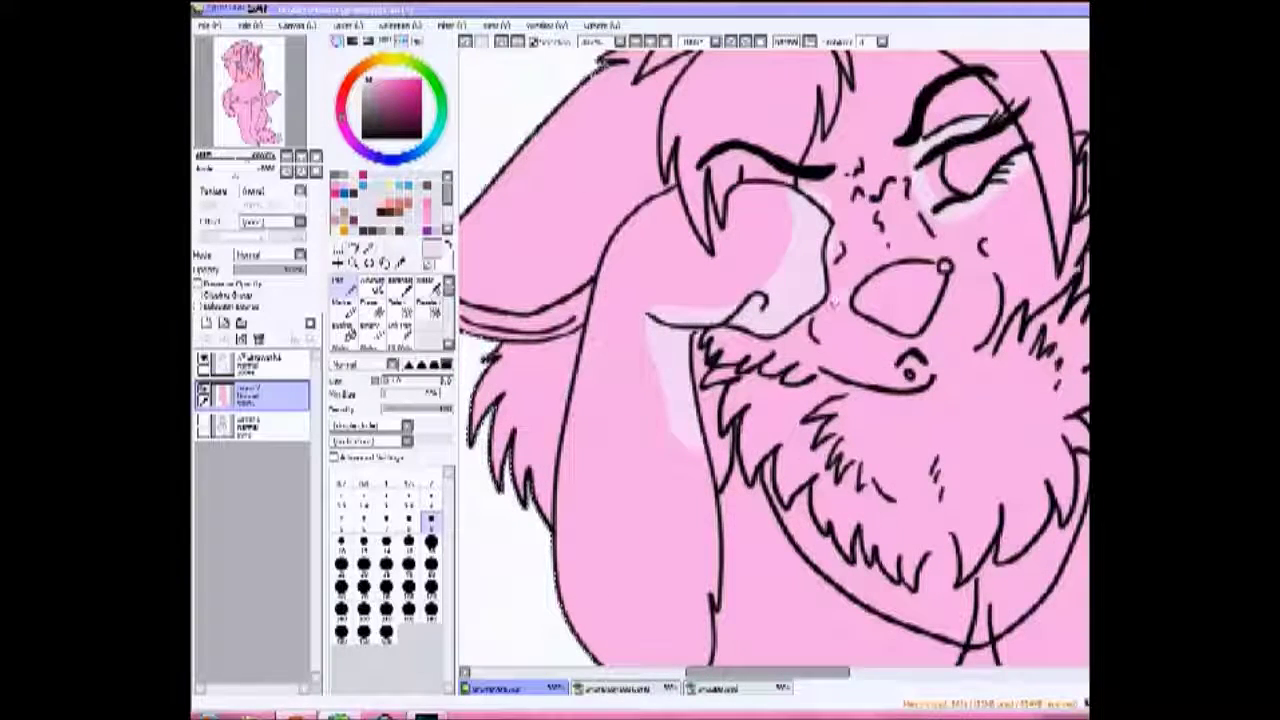
# Paint the muzzle around the nose and mouth pale pink and extend the color towards the cheek fur
pyautogui.moveTo(835, 295); pyautogui.dragTo(815, 365)
pyautogui.moveTo(980, 270); pyautogui.dragTo(965, 355)
pyautogui.moveTo(855, 310); pyautogui.dragTo(830, 370)
pyautogui.moveTo(965, 330); pyautogui.dragTo(845, 385)
pyautogui.moveTo(970, 285); pyautogui.dragTo(960, 345)
pyautogui.moveTo(815, 385); pyautogui.dragTo(745, 470)
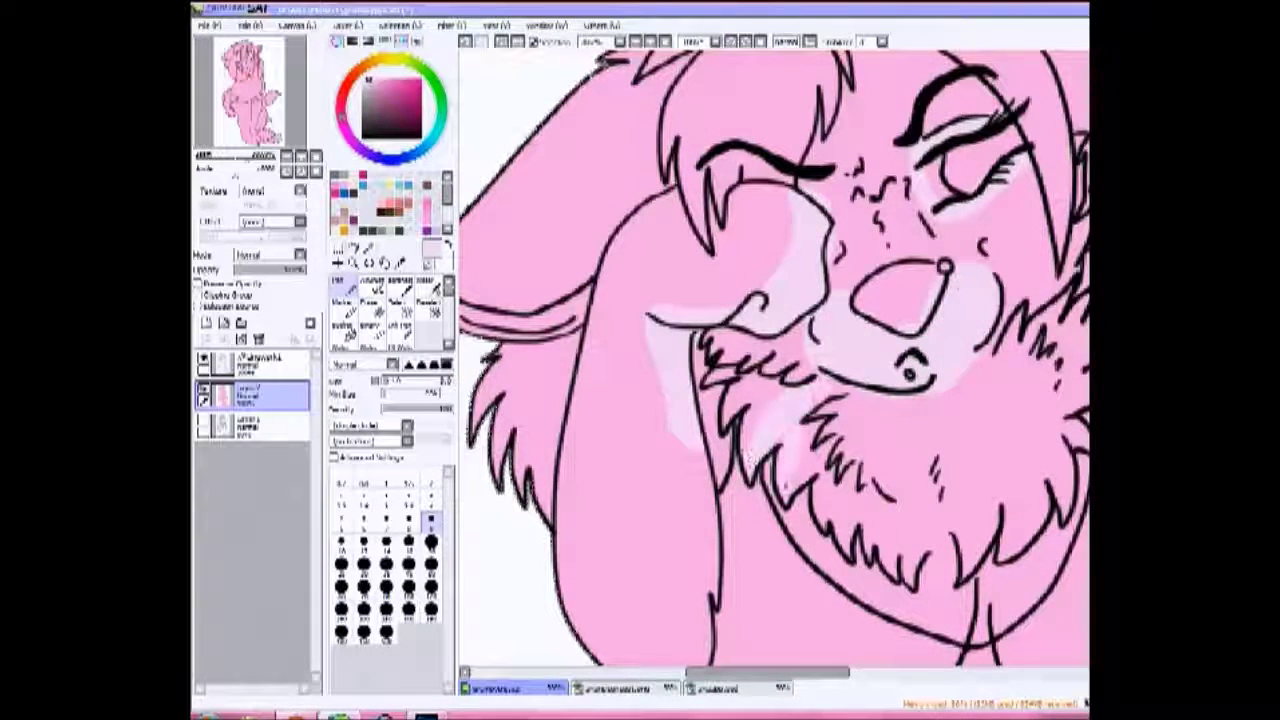
# Color the cheek fur on both sides of the muzzle pale pink
pyautogui.moveTo(875, 380); pyautogui.dragTo(790, 485)
pyautogui.moveTo(840, 322); pyautogui.dragTo(795, 385)
pyautogui.moveTo(1030, 310)
pyautogui.mouseDown()
pyautogui.moveTo(1000, 370)
pyautogui.moveTo(1015, 398)
pyautogui.mouseUp()
pyautogui.moveTo(1085, 340); pyautogui.dragTo(1062, 376)
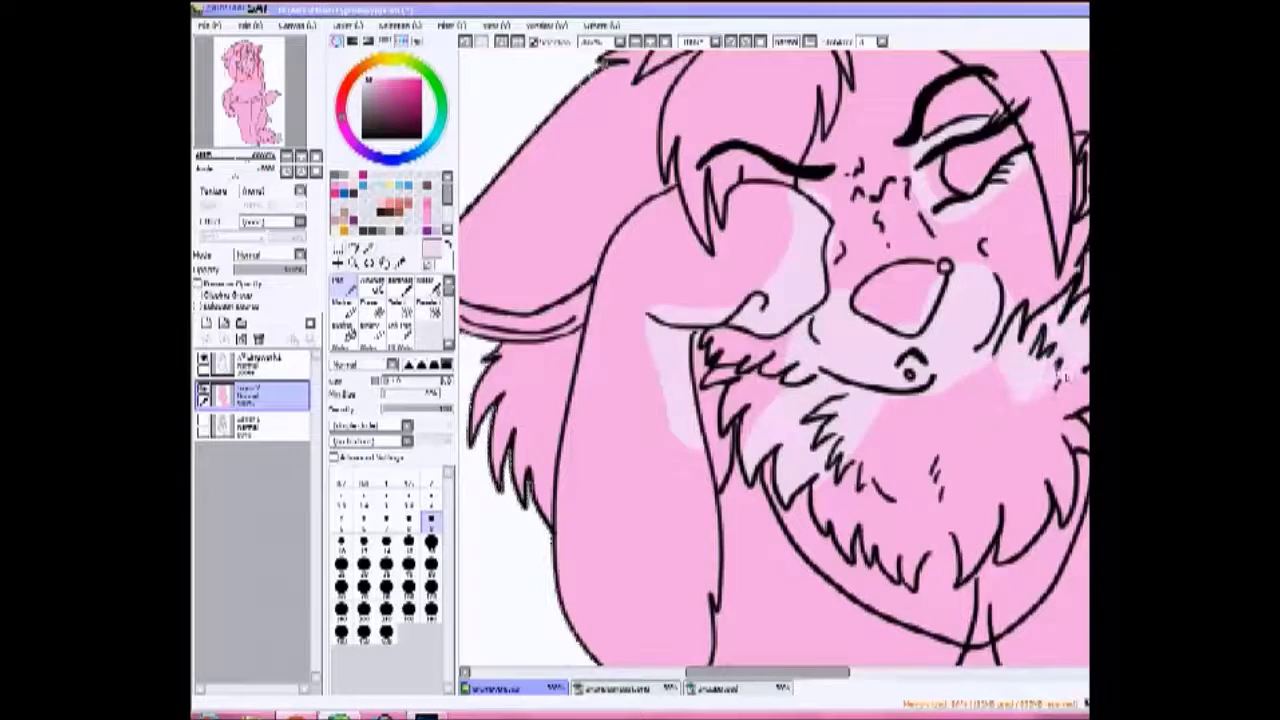
# Fill the chin fur down to its pointed tufts with pale pink
pyautogui.scroll(2, 1062, 376)
pyautogui.moveTo(965, 235); pyautogui.dragTo(865, 300)
pyautogui.moveTo(745, 480); pyautogui.dragTo(725, 510)
pyautogui.moveTo(790, 410); pyautogui.dragTo(740, 560)
pyautogui.moveTo(825, 425); pyautogui.dragTo(800, 540)
pyautogui.moveTo(885, 360); pyautogui.dragTo(862, 470)
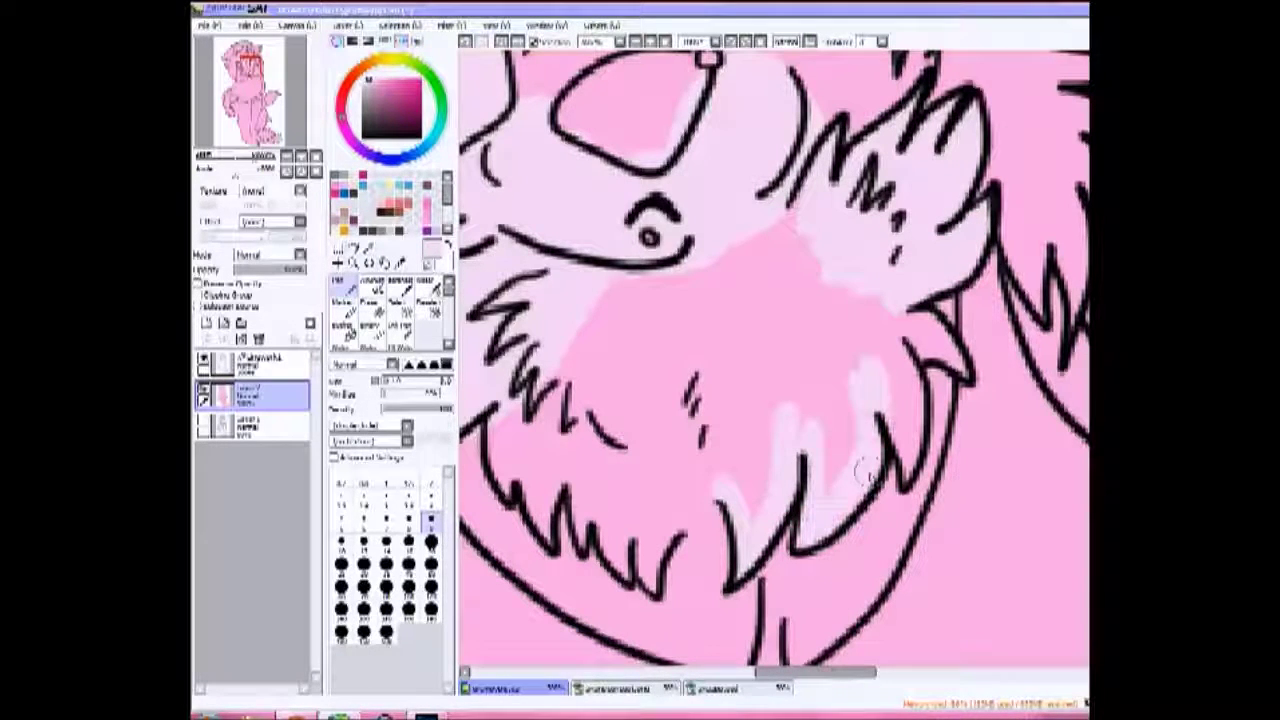
pyautogui.moveTo(952, 318); pyautogui.dragTo(892, 468)
pyautogui.scroll(-2, 785, 437)
pyautogui.moveTo(785, 437)
pyautogui.mouseDown()
pyautogui.moveTo(642, 445)
pyautogui.moveTo(729, 425)
pyautogui.mouseUp()
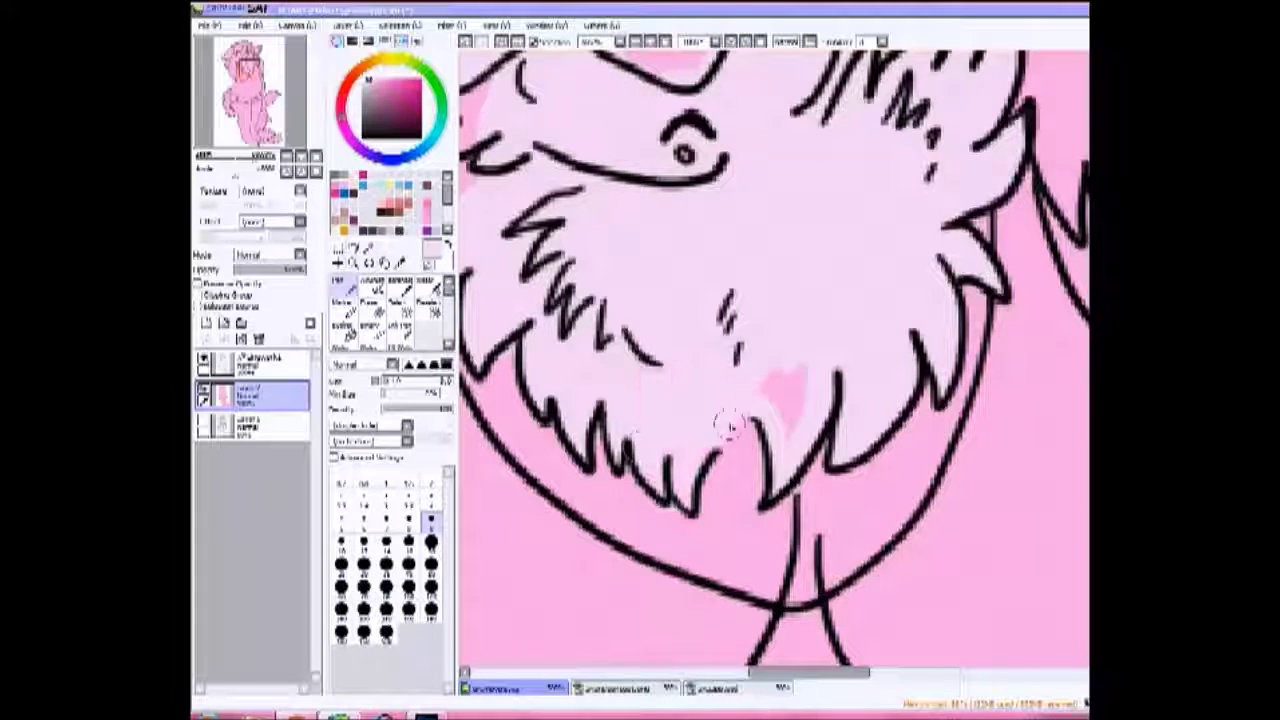
pyautogui.scroll(3, 730, 427)
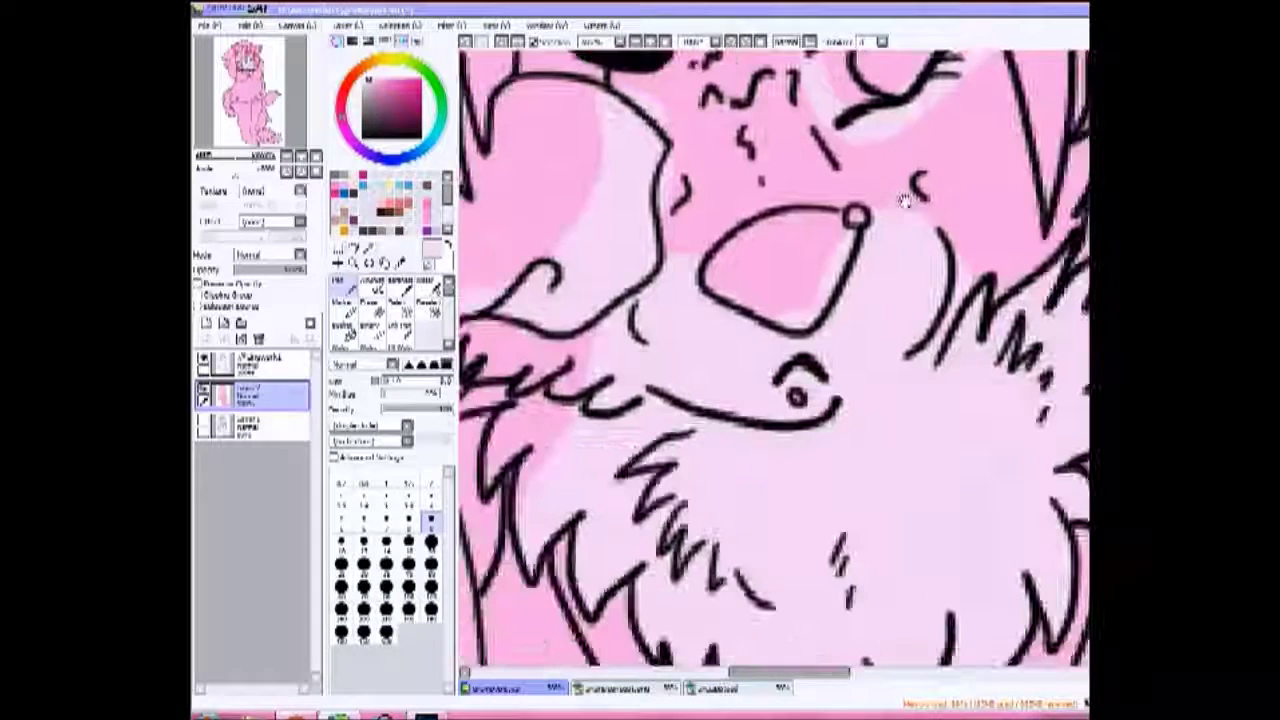
# Paint pale pink markings on the lowered hand, lower legs and feet
pyautogui.scroll(-10, 908, 200)
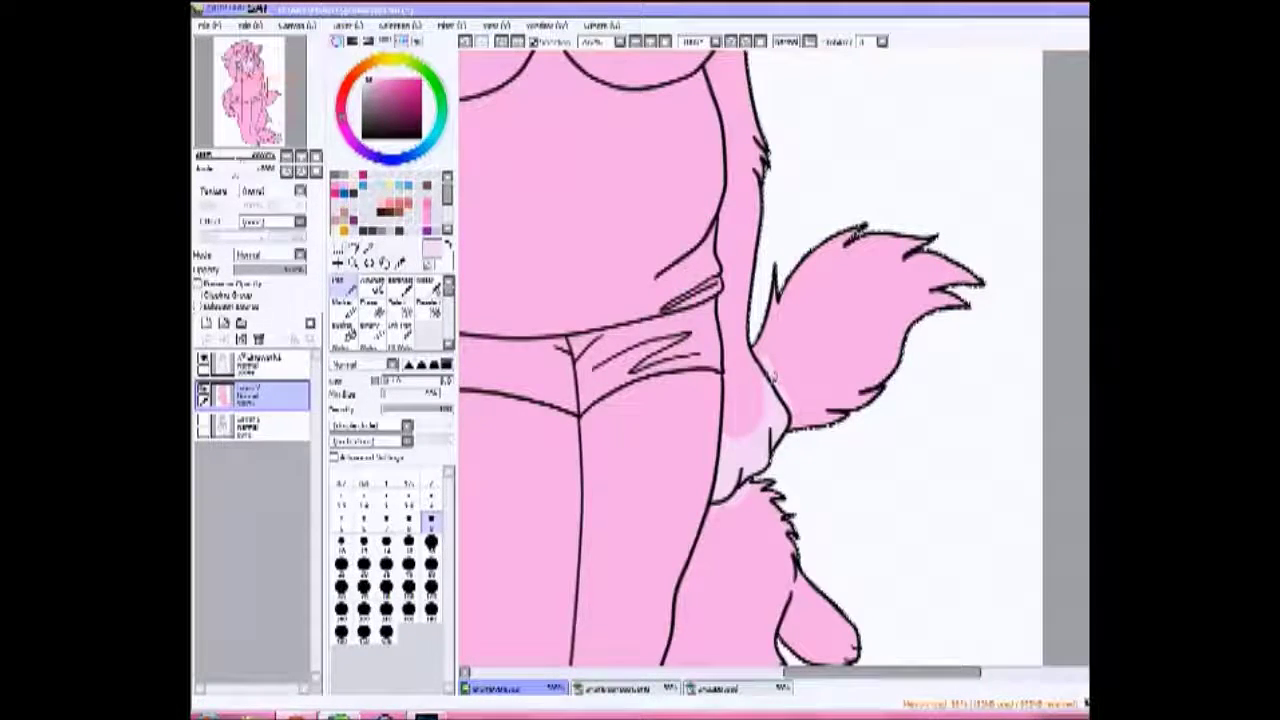
pyautogui.scroll(-8, 770, 380)
pyautogui.moveTo(545, 125)
pyautogui.mouseDown()
pyautogui.moveTo(580, 300)
pyautogui.moveTo(658, 436)
pyautogui.mouseUp()
pyautogui.moveTo(757, 419)
pyautogui.mouseDown()
pyautogui.moveTo(770, 470)
pyautogui.moveTo(765, 385)
pyautogui.moveTo(665, 470)
pyautogui.mouseUp()
pyautogui.moveTo(588, 372); pyautogui.dragTo(528, 455)
# Paint the inside of the large fluffy tail and the outer edge of the adjacent leg pale pink
pyautogui.hscroll(-2, 600, 380)
pyautogui.scroll(6, 600, 300)
pyautogui.moveTo(550, 205)
pyautogui.mouseDown()
pyautogui.moveTo(668, 393)
pyautogui.moveTo(590, 318)
pyautogui.mouseUp()
pyautogui.scroll(3, 640, 350)
pyautogui.moveTo(575, 225)
pyautogui.mouseDown()
pyautogui.moveTo(615, 315)
pyautogui.moveTo(625, 490)
pyautogui.mouseUp()
pyautogui.moveTo(650, 415); pyautogui.dragTo(585, 480)
pyautogui.moveTo(500, 160); pyautogui.dragTo(610, 246)
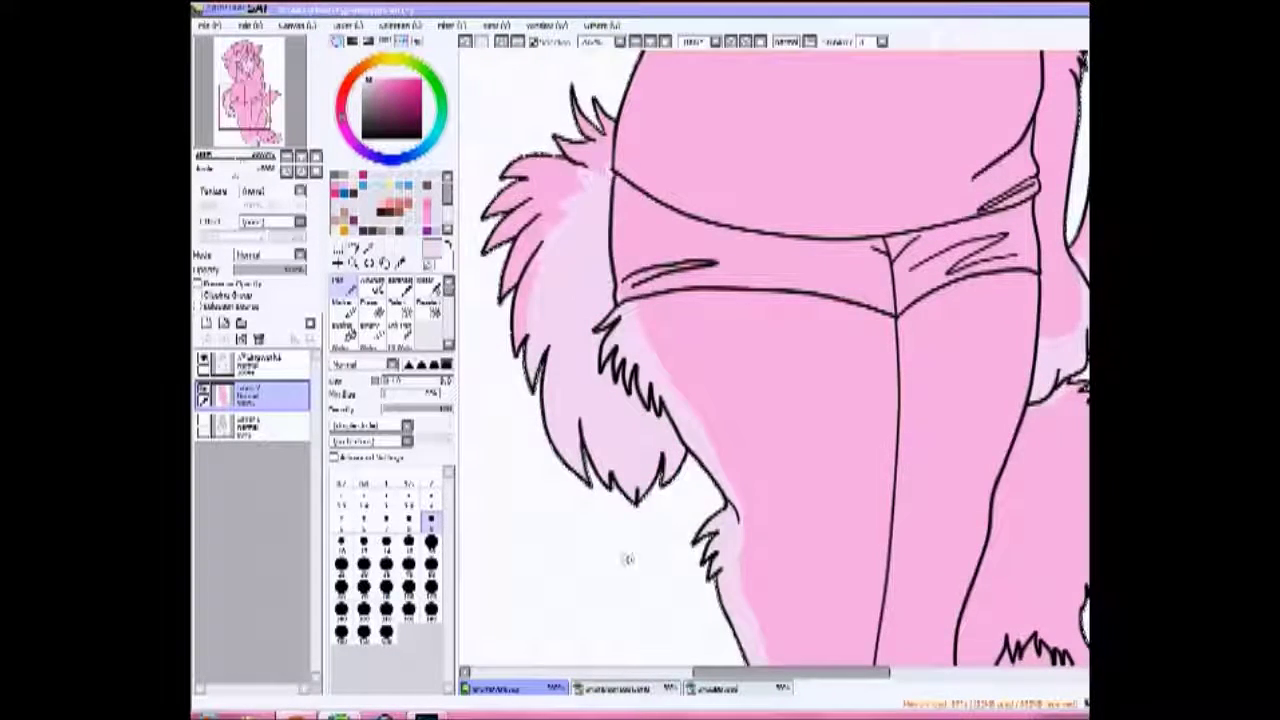
# Paint the tips of both ears in a darker pink
pyautogui.scroll(10, 870, 300)
pyautogui.scroll(3, 872, 265)
pyautogui.moveTo(871, 265); pyautogui.dragTo(641, 352)
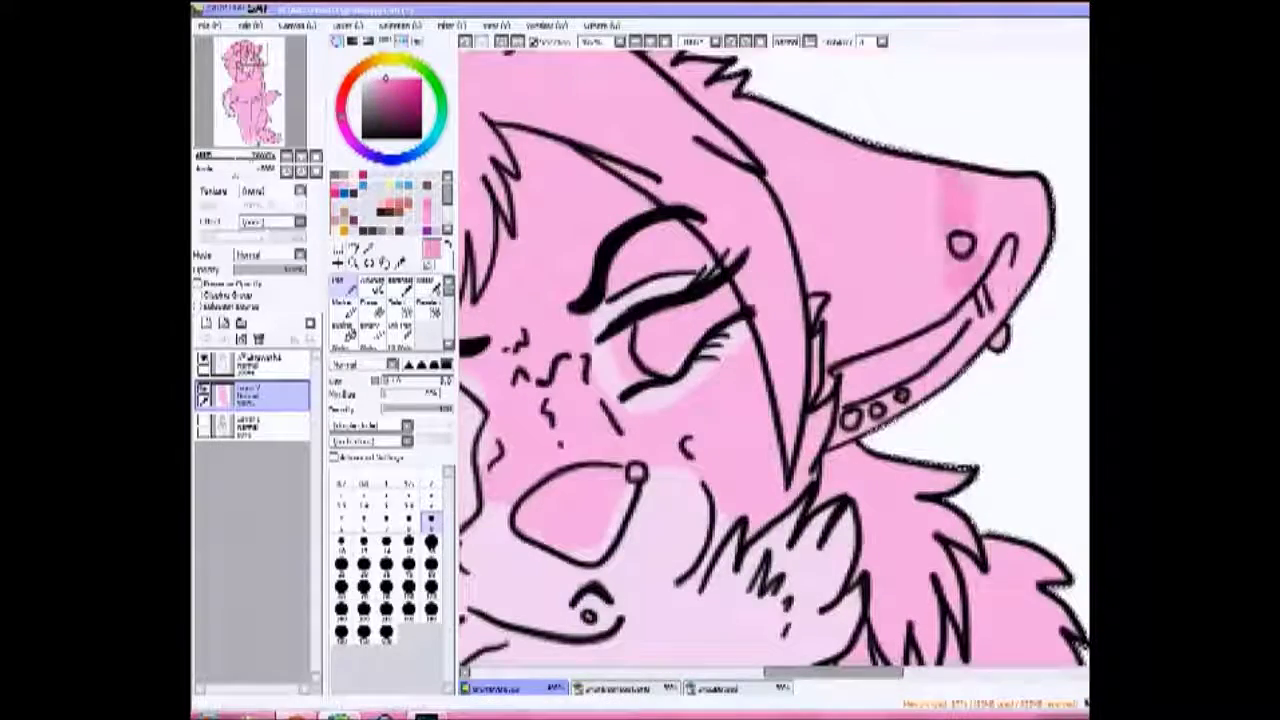
pyautogui.moveTo(1040, 180); pyautogui.dragTo(960, 240)
pyautogui.press('h')
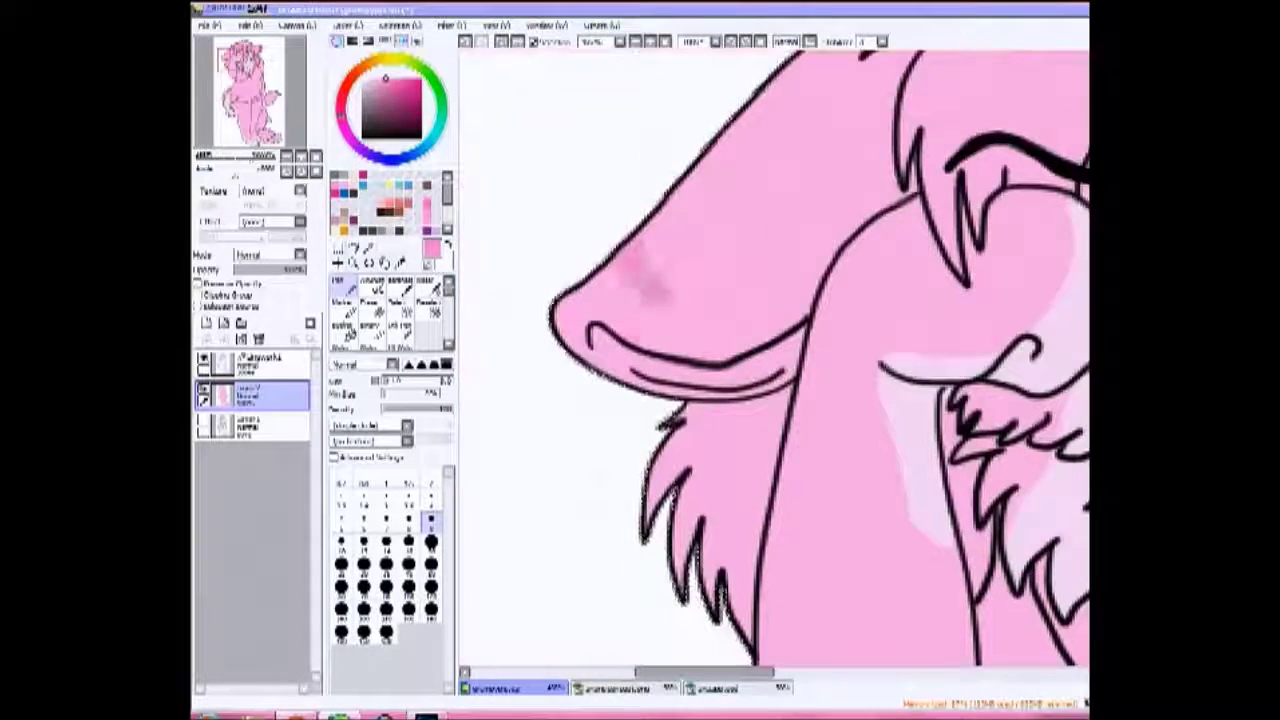
pyautogui.press('h')
# Add darker pink markings to the shoulder, the hip and the outer tufts of the large tail
pyautogui.scroll(-2, 961, 379)
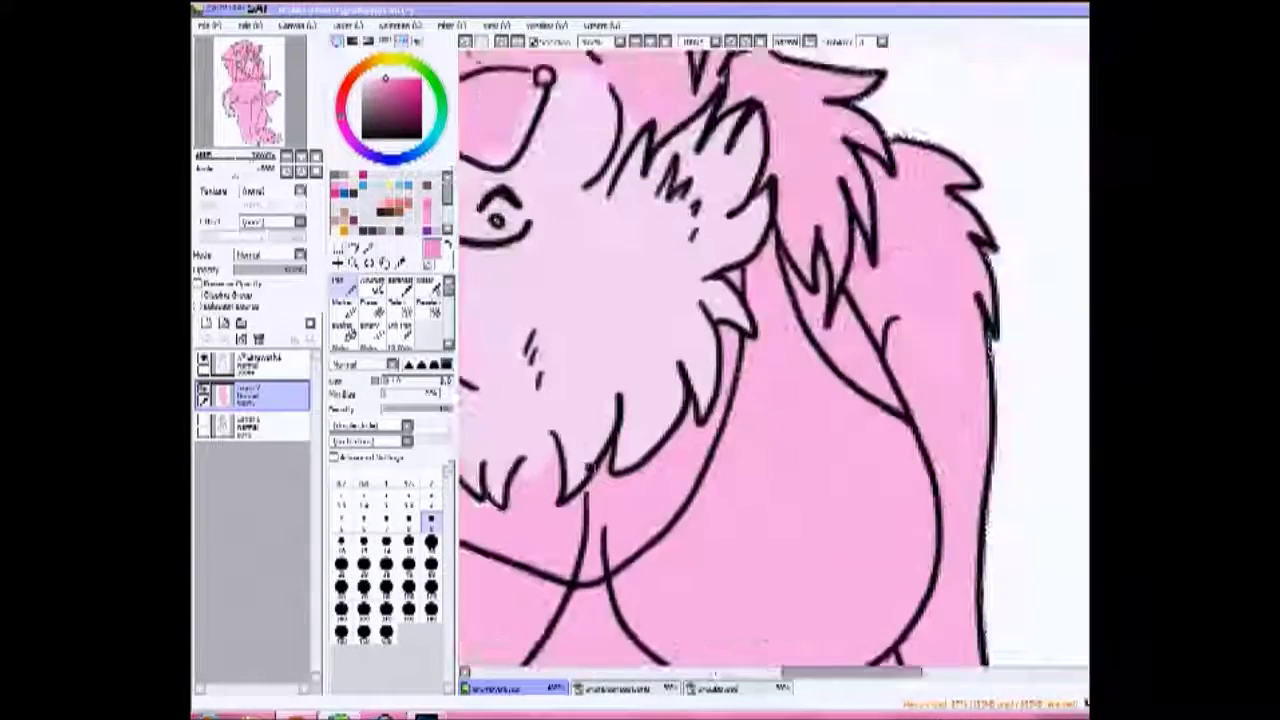
pyautogui.scroll(-5, 935, 250)
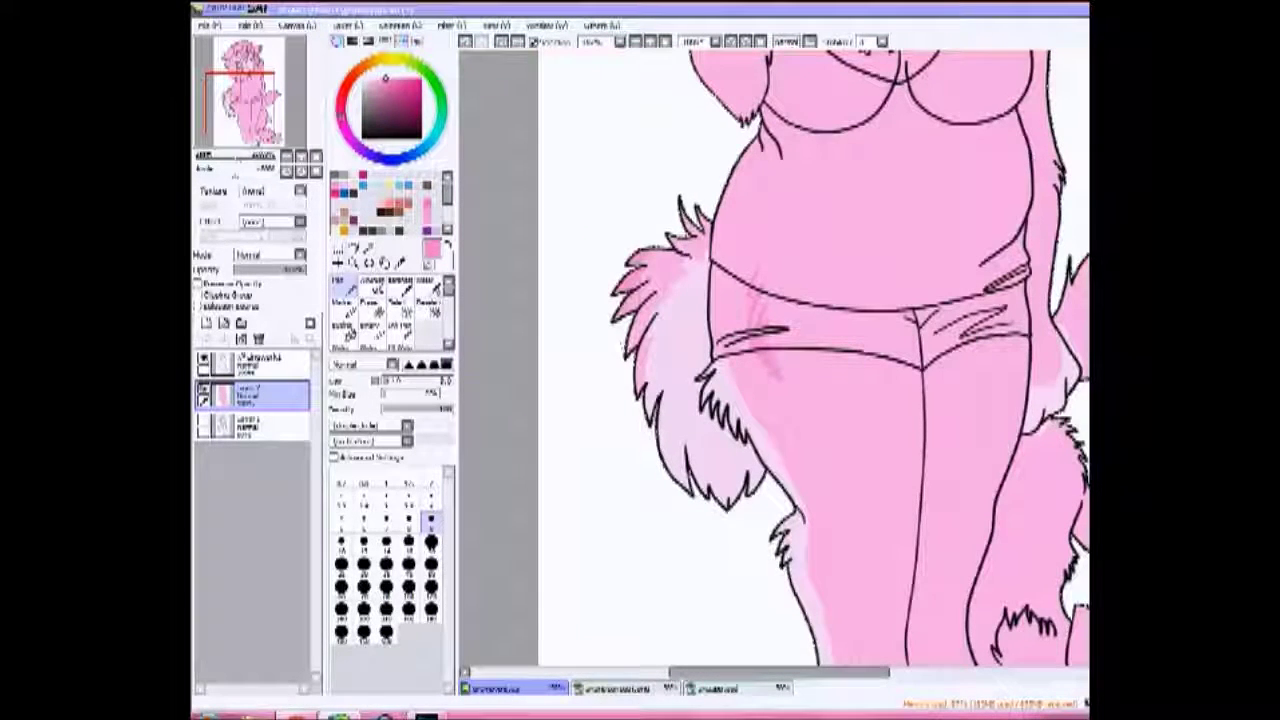
pyautogui.scroll(5, 605, 293)
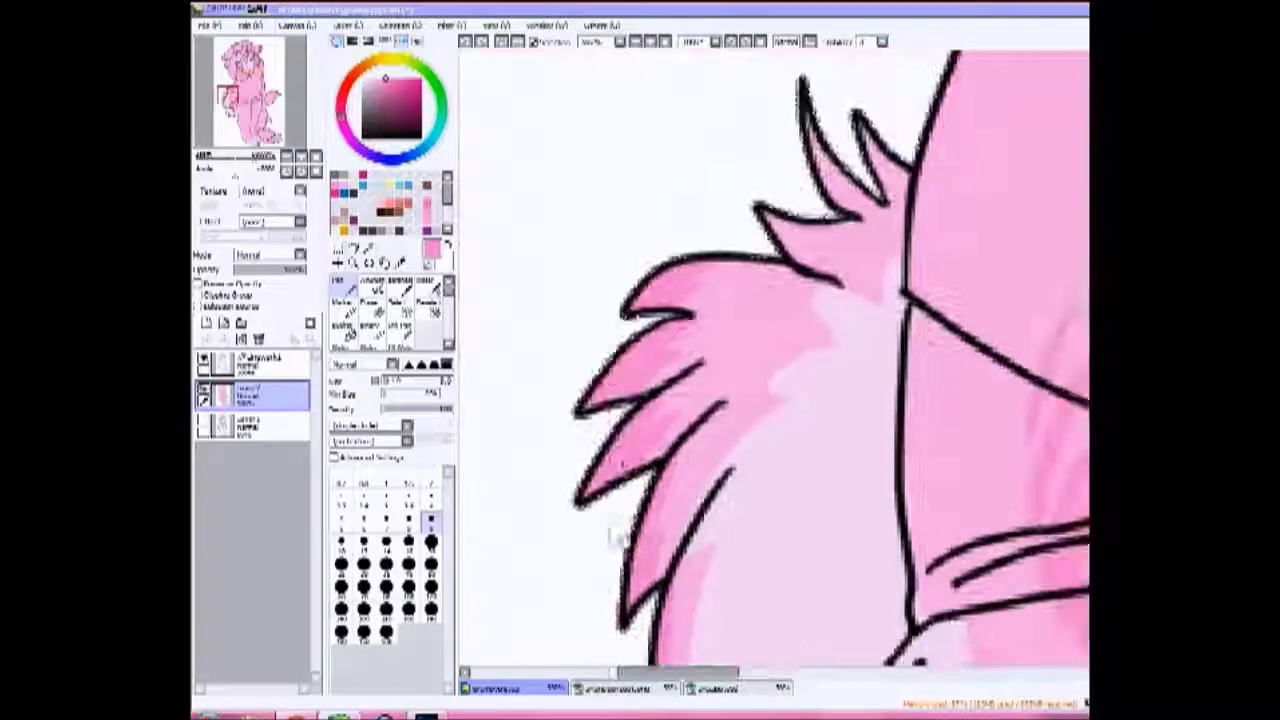
pyautogui.moveTo(815, 477)
pyautogui.mouseDown()
pyautogui.moveTo(860, 494)
pyautogui.moveTo(858, 418)
pyautogui.moveTo(920, 474)
pyautogui.mouseUp()
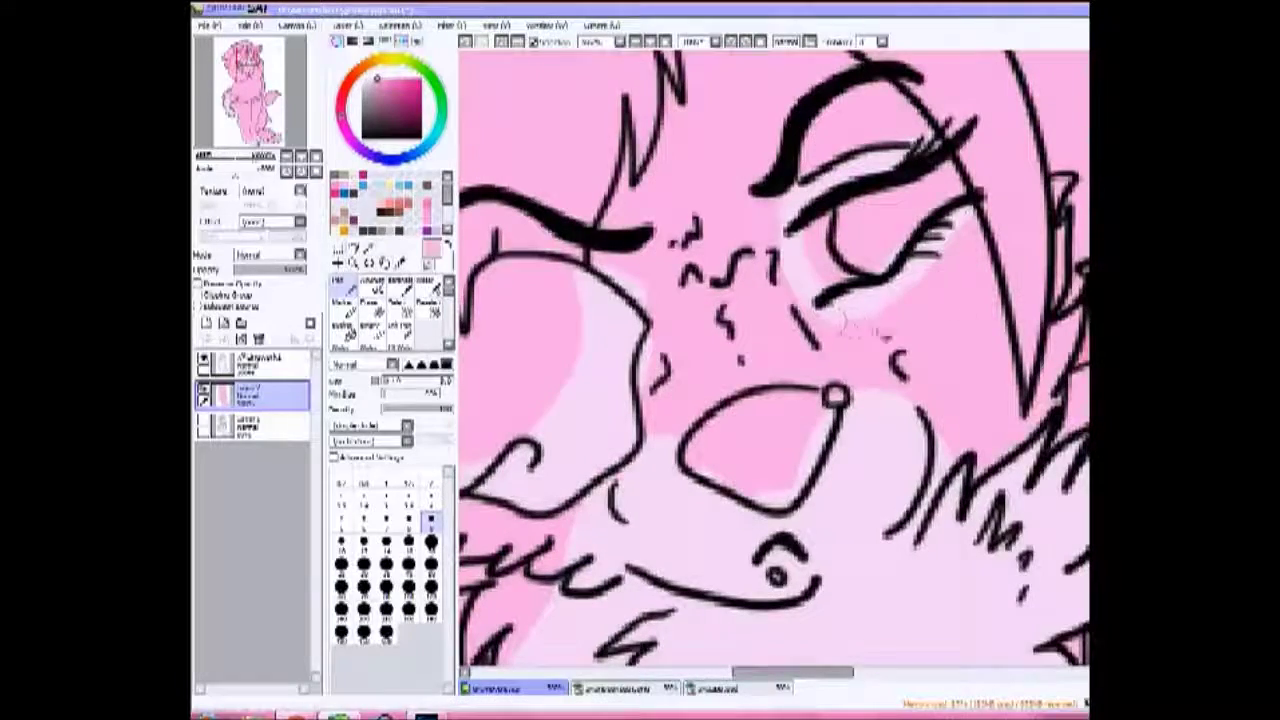
# Refine the borders between the base pink and pale pink around the eye, muzzle and chin fur
pyautogui.moveTo(820, 560)
pyautogui.mouseDown()
pyautogui.moveTo(964, 368)
pyautogui.moveTo(821, 376)
pyautogui.moveTo(722, 114)
pyautogui.moveTo(846, 478)
pyautogui.mouseUp()
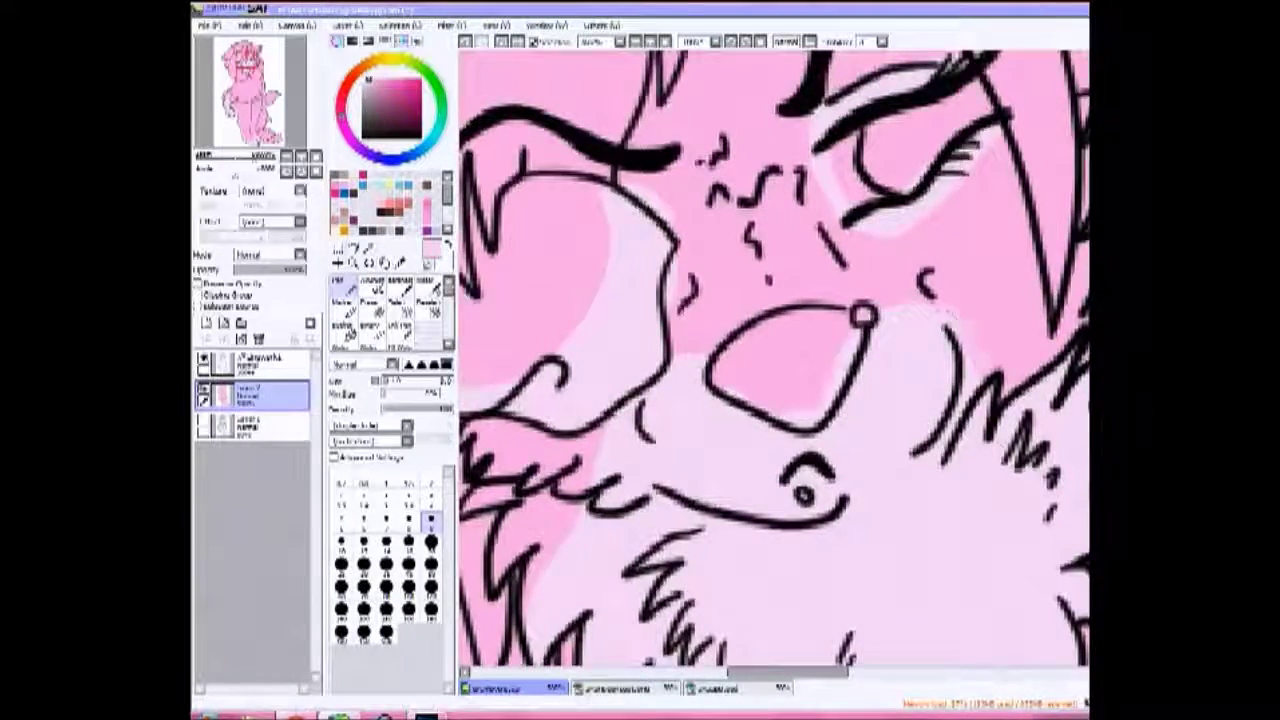
pyautogui.moveTo(860, 320)
pyautogui.mouseDown()
pyautogui.moveTo(937, 514)
pyautogui.moveTo(820, 400)
pyautogui.moveTo(1031, 263)
pyautogui.moveTo(758, 396)
pyautogui.moveTo(700, 366)
pyautogui.moveTo(803, 443)
pyautogui.moveTo(706, 296)
pyautogui.moveTo(841, 536)
pyautogui.mouseUp()
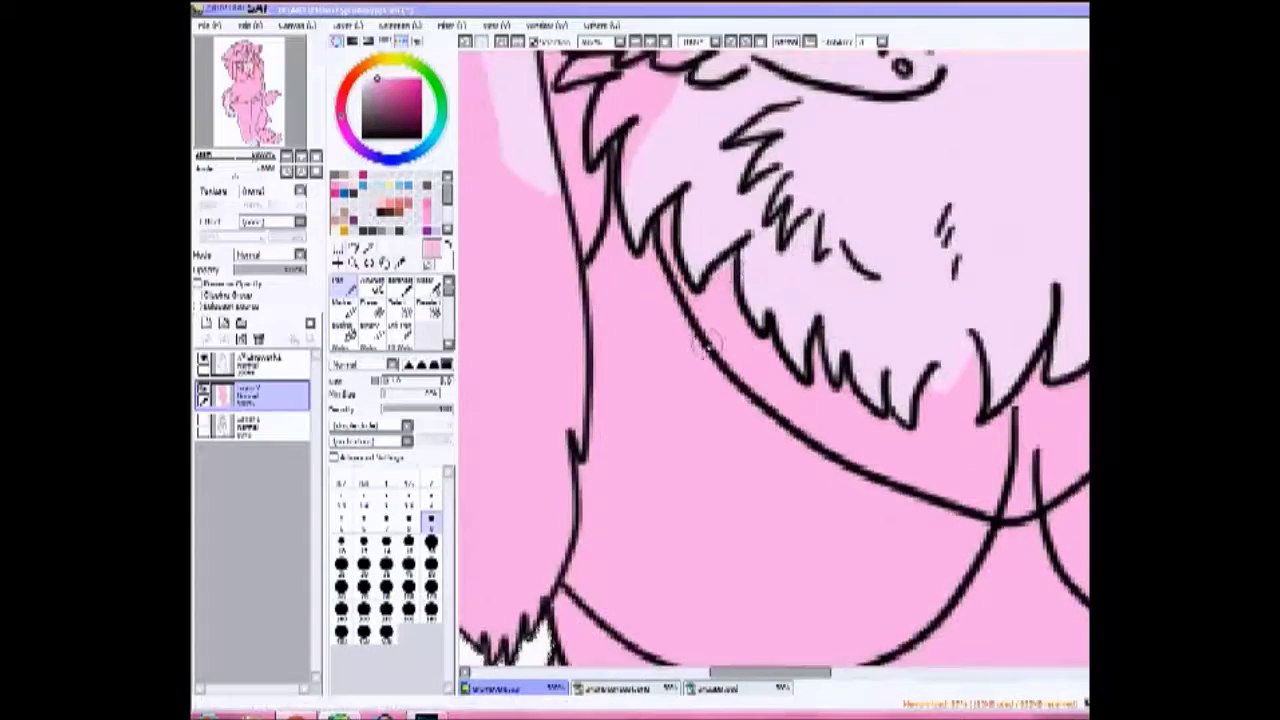
# Paint the toe pads of the foot and the nose bright blue
pyautogui.scroll(-5, 770, 360)
pyautogui.scroll(8, 829, 586)
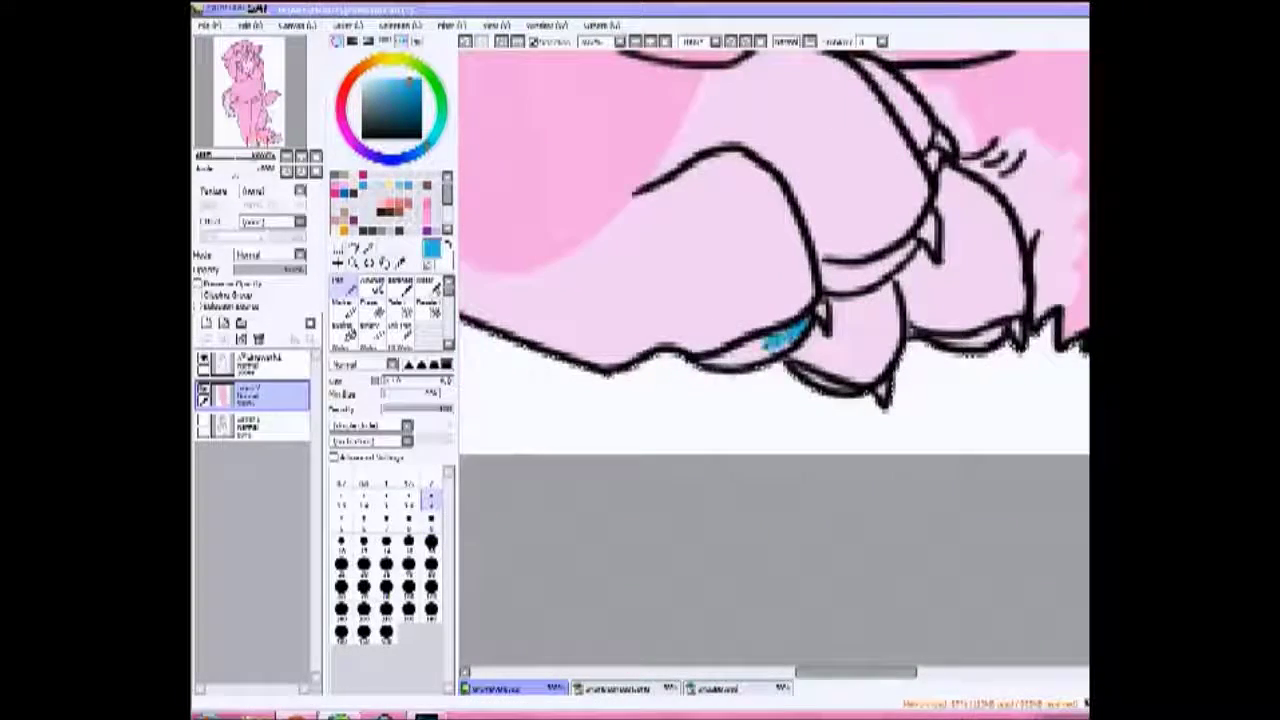
pyautogui.moveTo(760, 200); pyautogui.dragTo(800, 600)
pyautogui.moveTo(700, 150)
pyautogui.mouseDown()
pyautogui.moveTo(760, 450)
pyautogui.moveTo(780, 490)
pyautogui.mouseUp()
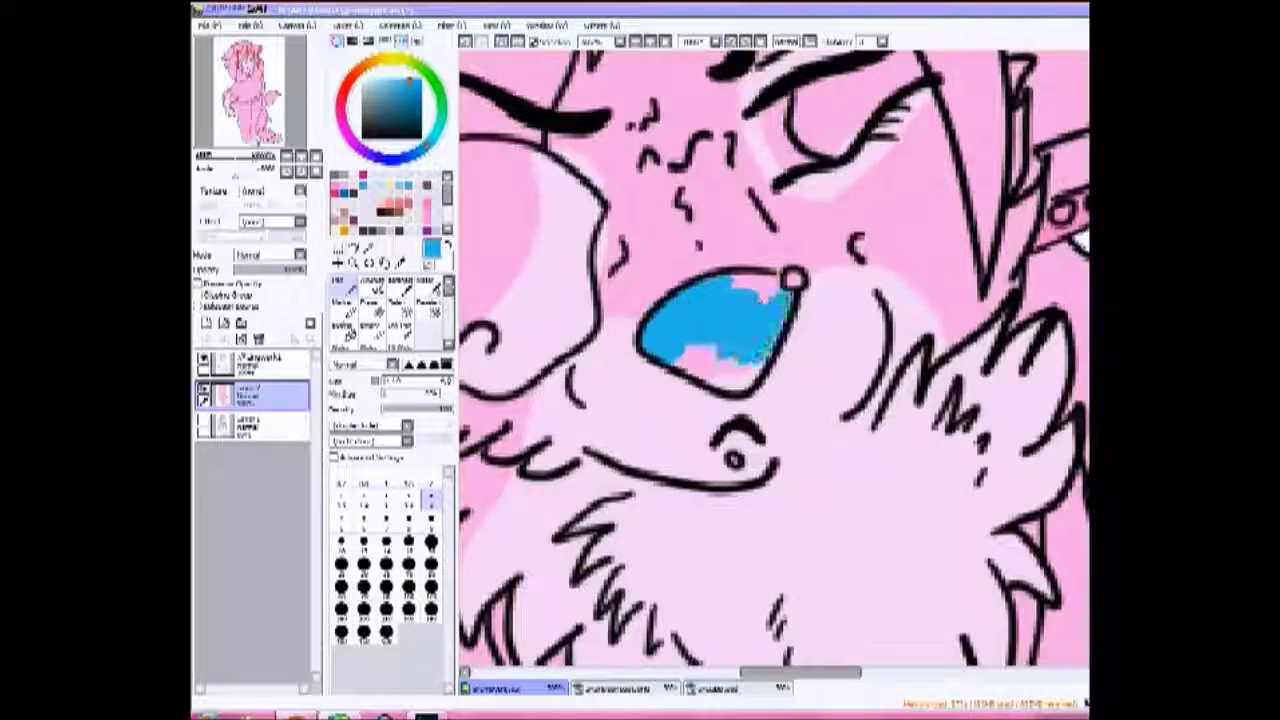
pyautogui.moveTo(745, 370); pyautogui.dragTo(773, 330)
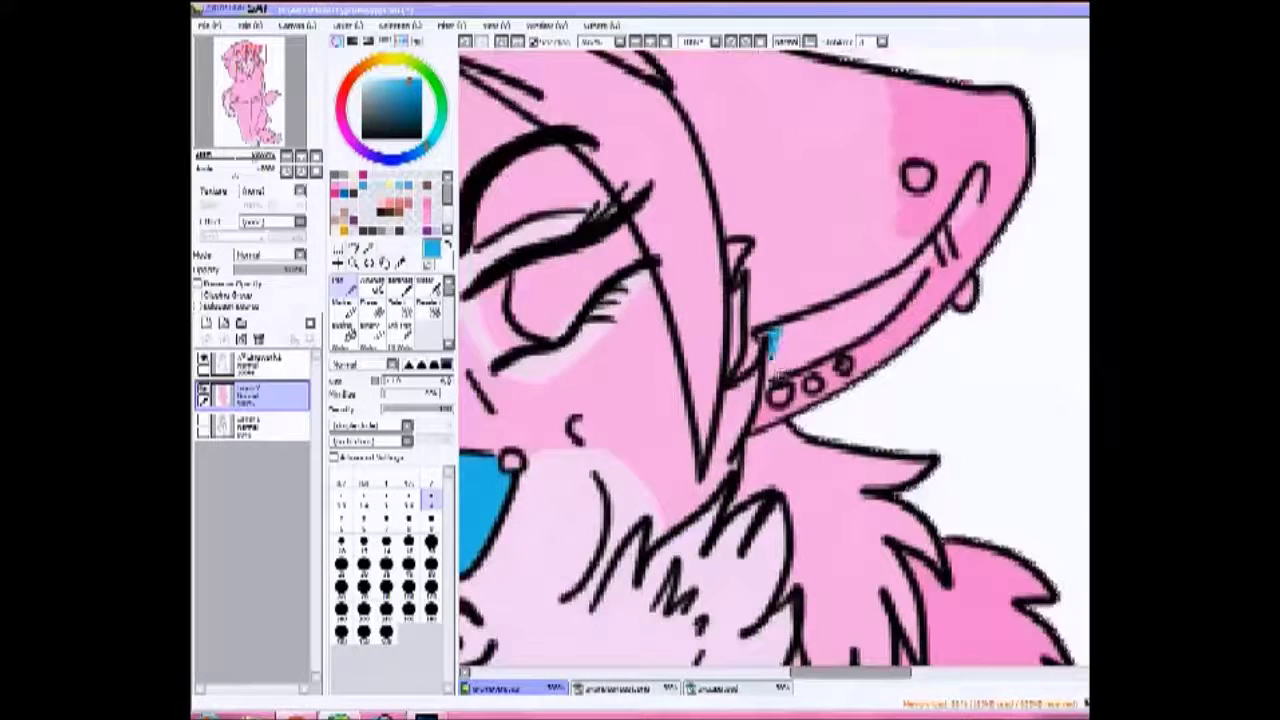
# Paint the inner folds of both ears bright blue, keeping the outer rims pink
pyautogui.rightClick(324, 356)
pyautogui.press('Escape')
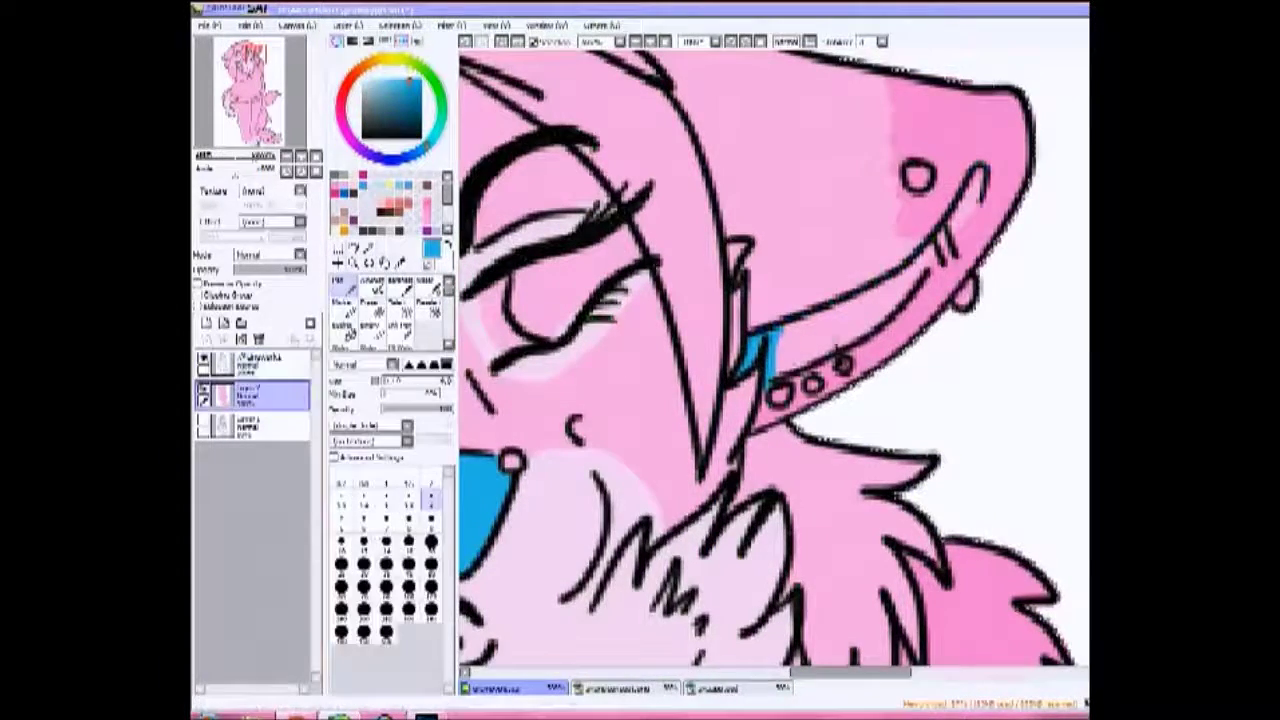
pyautogui.rightClick(324, 356)
pyautogui.press('Escape')
pyautogui.moveTo(776, 338)
pyautogui.mouseDown()
pyautogui.moveTo(818, 323)
pyautogui.moveTo(845, 348)
pyautogui.mouseUp()
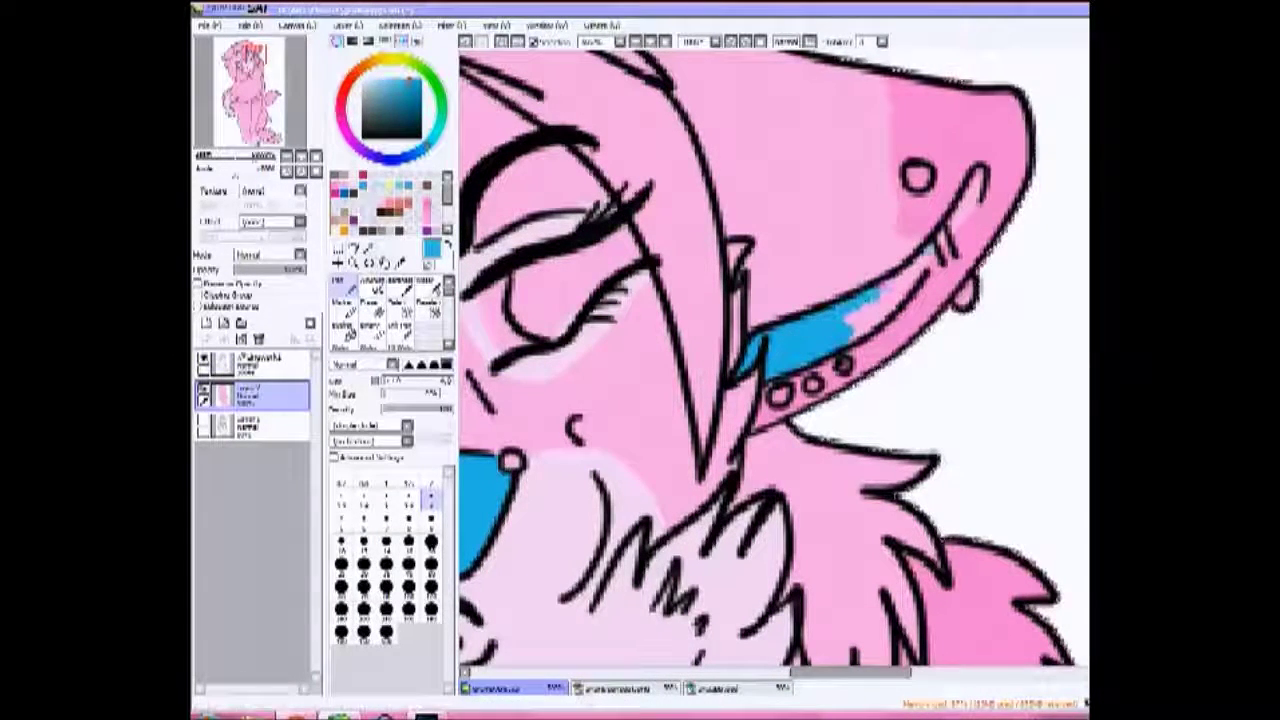
pyautogui.moveTo(935, 258); pyautogui.dragTo(980, 170)
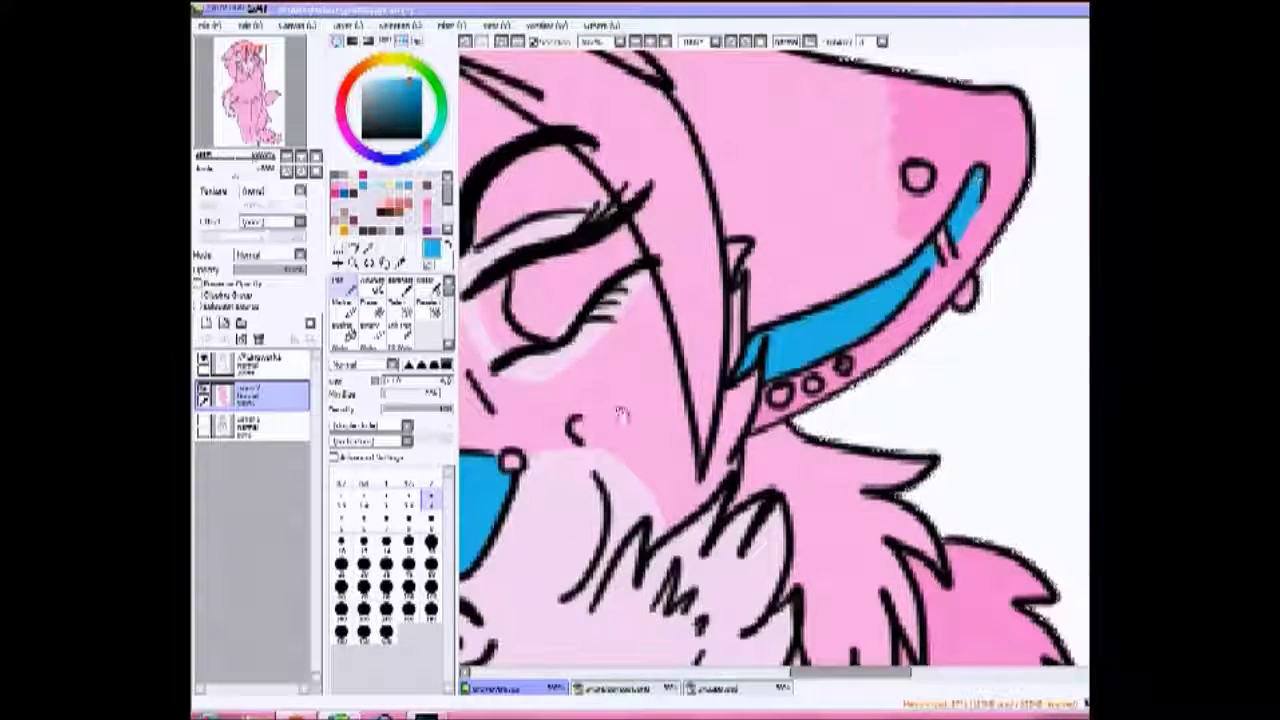
pyautogui.moveTo(700, 400); pyautogui.dragTo(1000, 420)
pyautogui.moveTo(605, 250)
pyautogui.mouseDown()
pyautogui.moveTo(680, 305)
pyautogui.moveTo(860, 270)
pyautogui.moveTo(715, 300)
pyautogui.mouseUp()
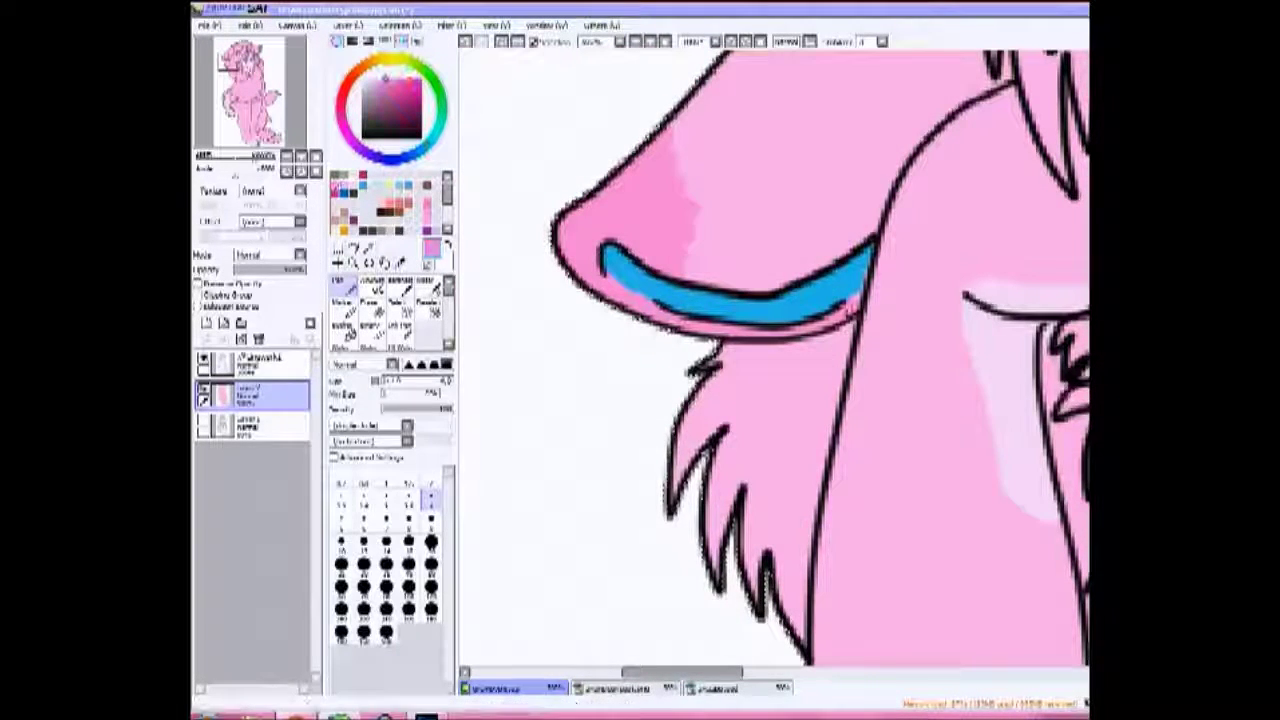
# Paint pale pink fur on the chest between the chin fur and the top's neckline
pyautogui.scroll(-3, 775, 312)
pyautogui.scroll(-3, 824, 660)
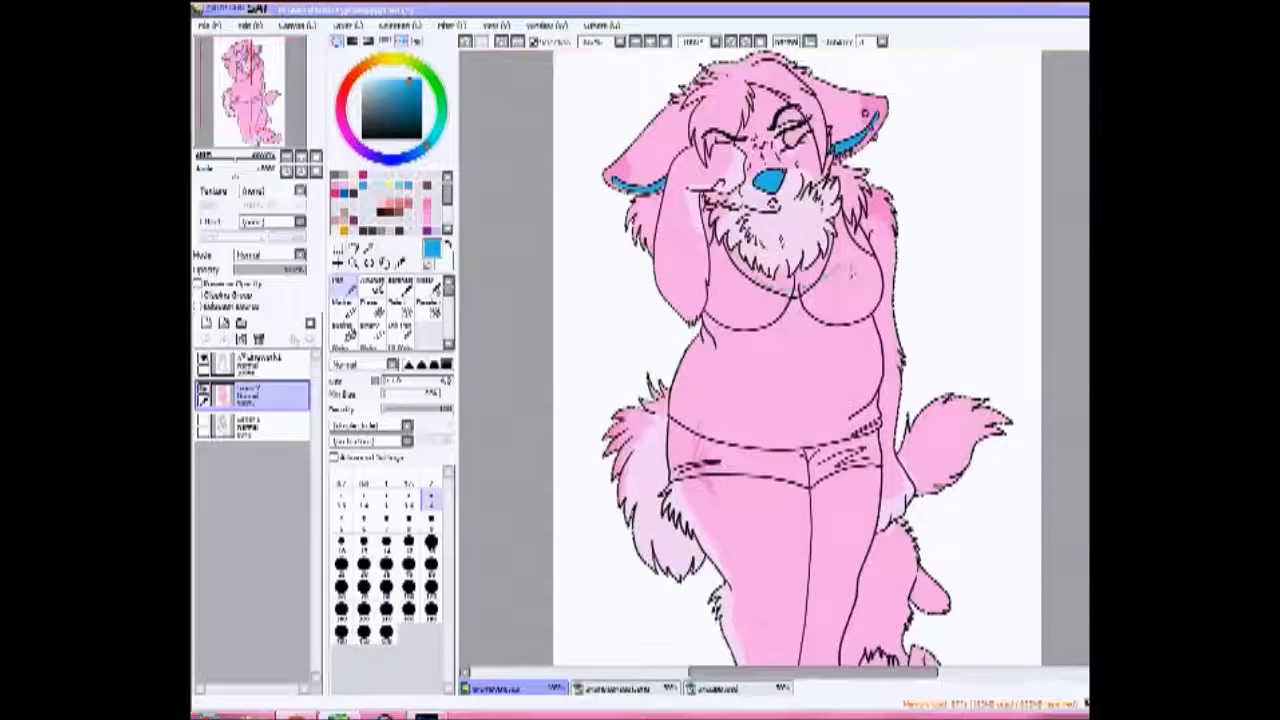
pyautogui.scroll(4, 785, 278)
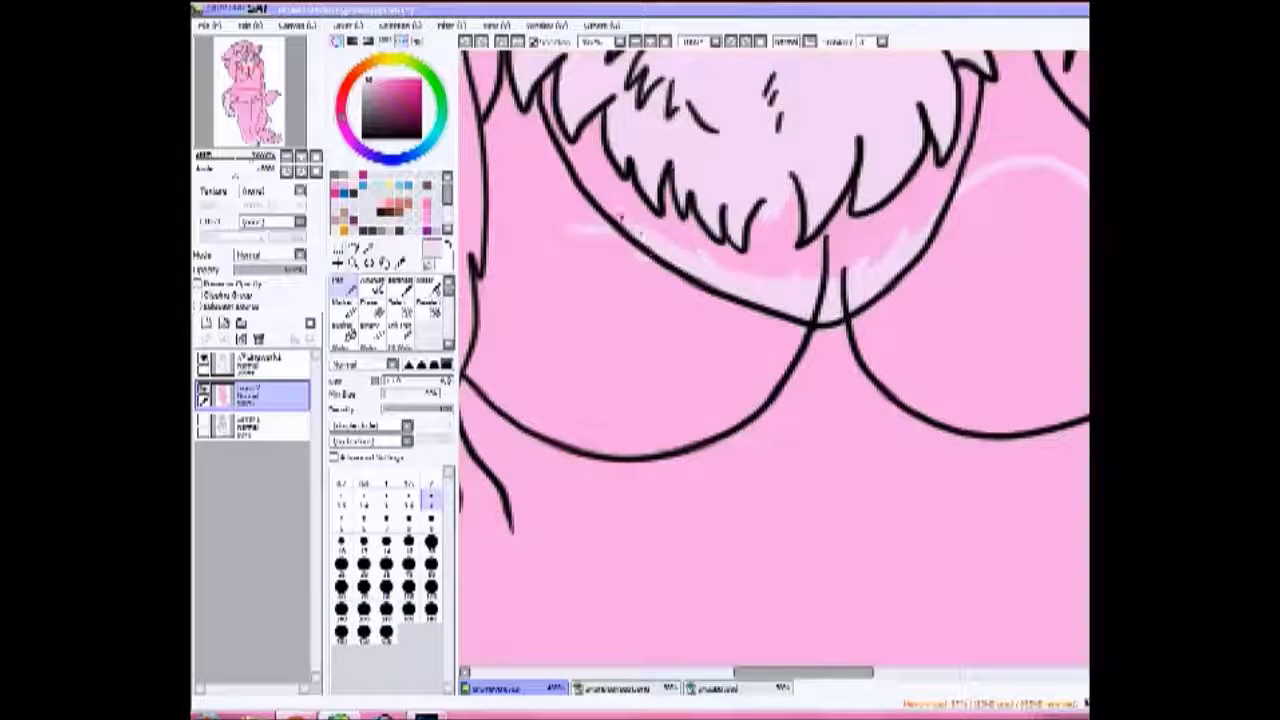
pyautogui.scroll(-3, 773, 360)
# Color the open eye white with a brown iris, and paint the nose and ear piercings grey
pyautogui.scroll(5, 773, 360)
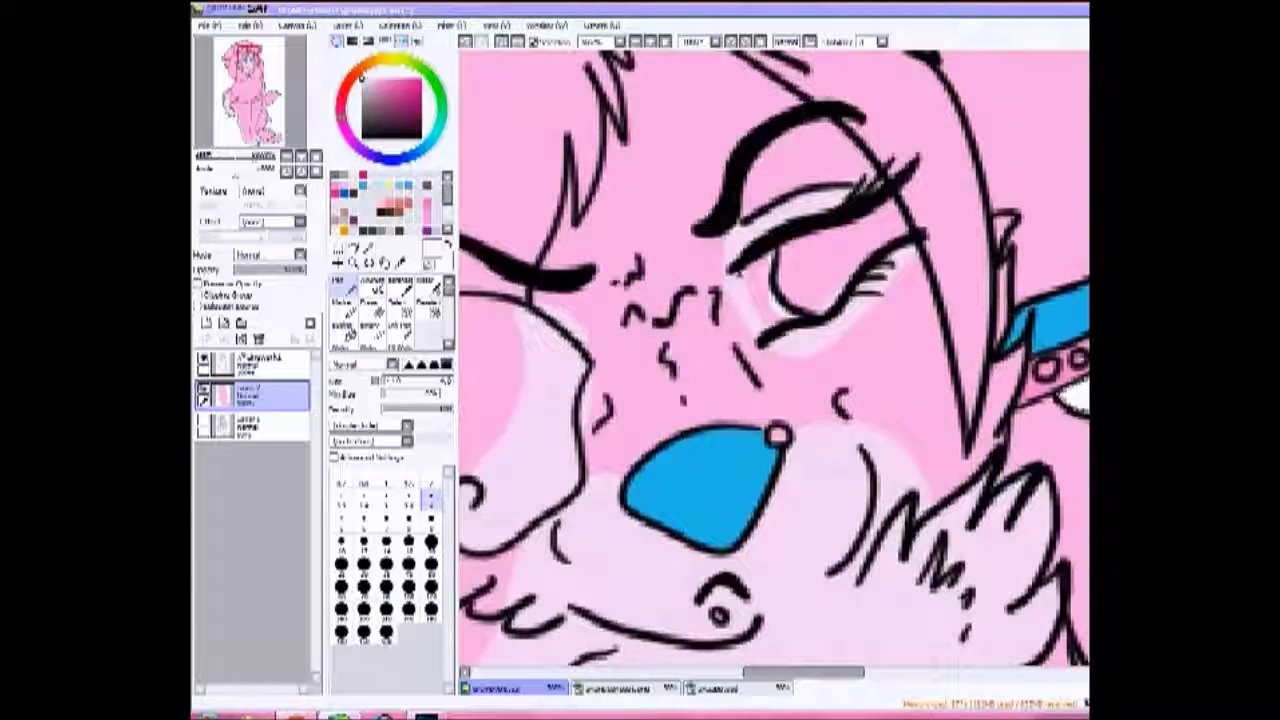
pyautogui.click(398, 207)
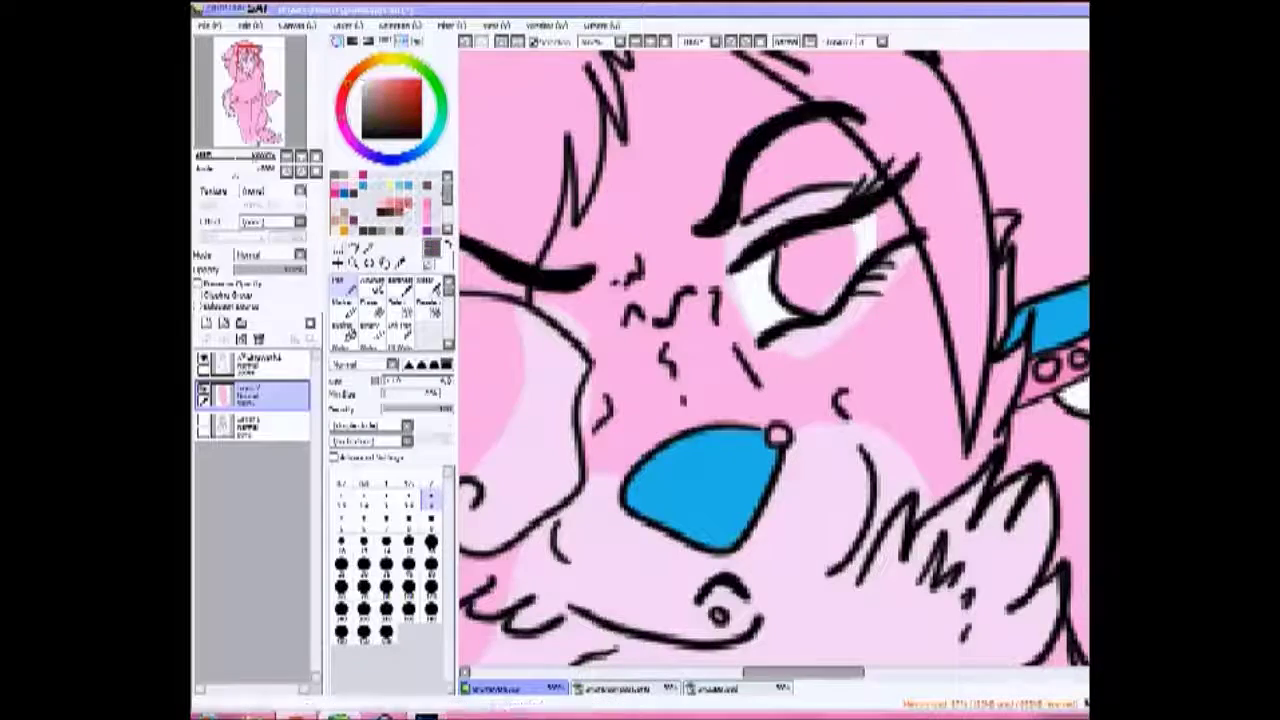
pyautogui.moveTo(790, 300); pyautogui.dragTo(848, 236)
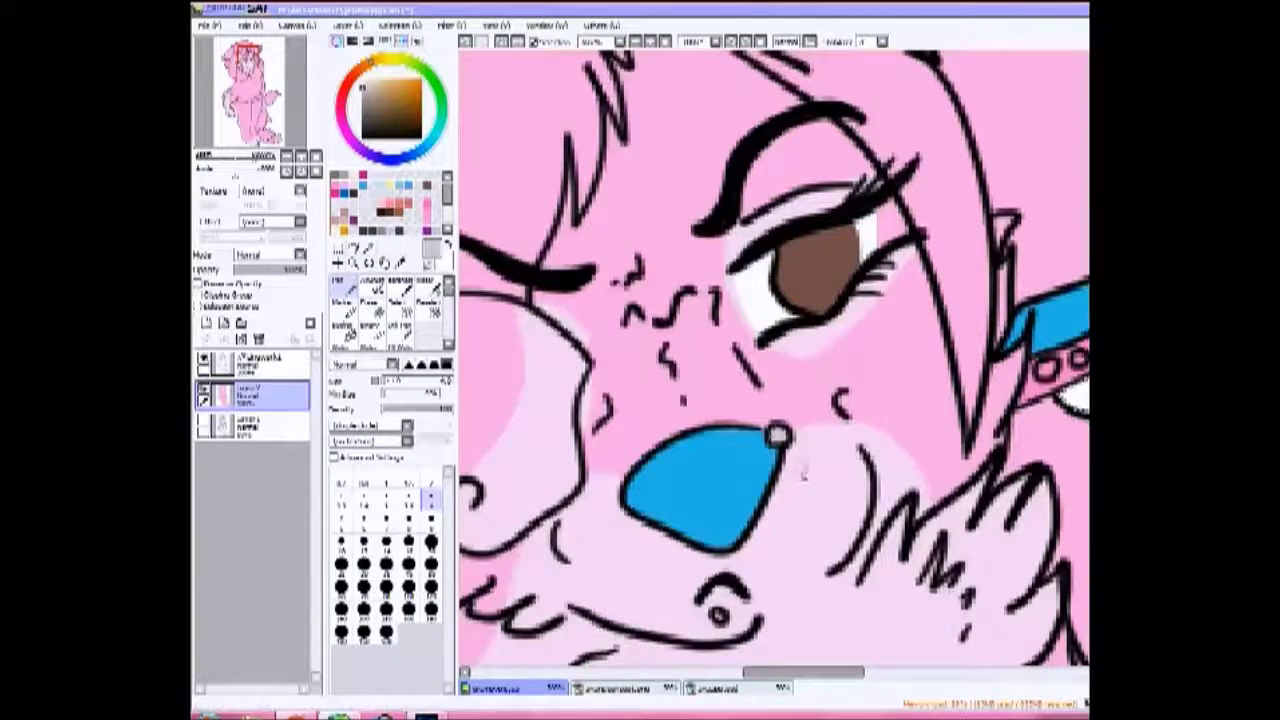
pyautogui.moveTo(778, 435); pyautogui.dragTo(552, 440)
pyautogui.moveTo(600, 400); pyautogui.dragTo(849, 400)
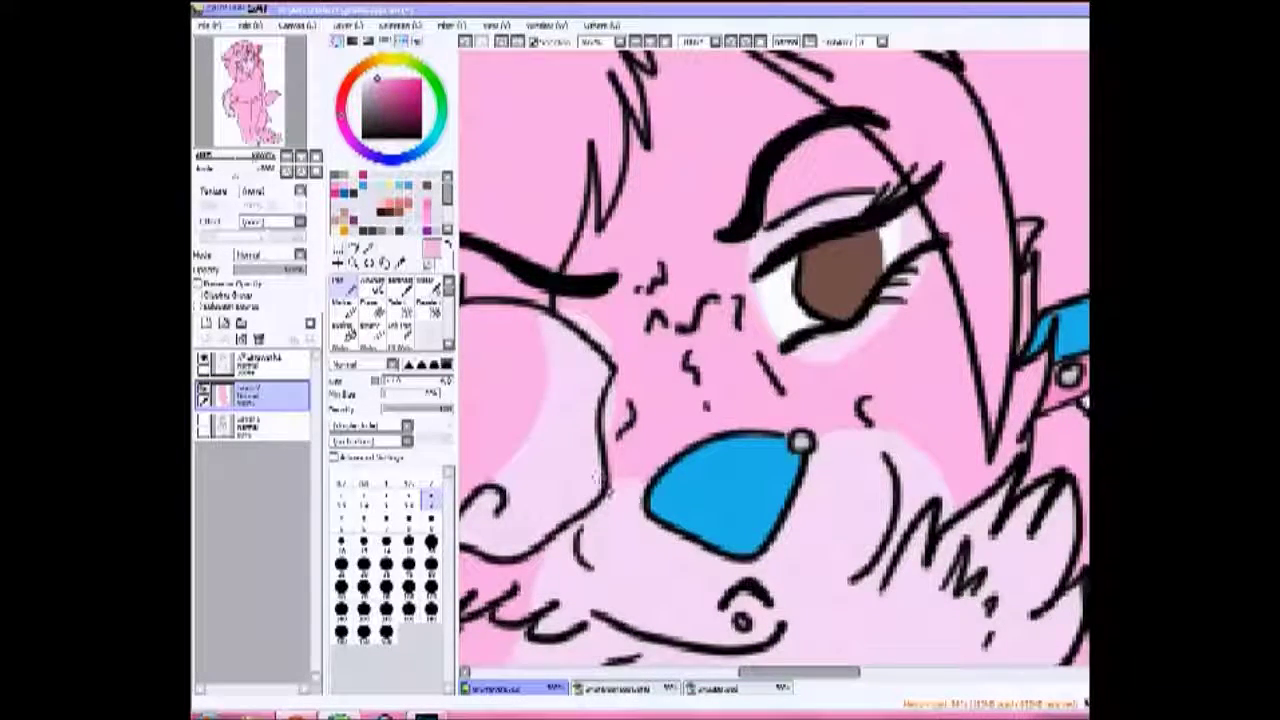
# Add a new layer directly beneath the line art layer and choose dark magenta as the paint color
pyautogui.press('-')
pyautogui.press('-')
pyautogui.press('-')
pyautogui.click(250, 362)
pyautogui.hotkey('ctrl', 't')
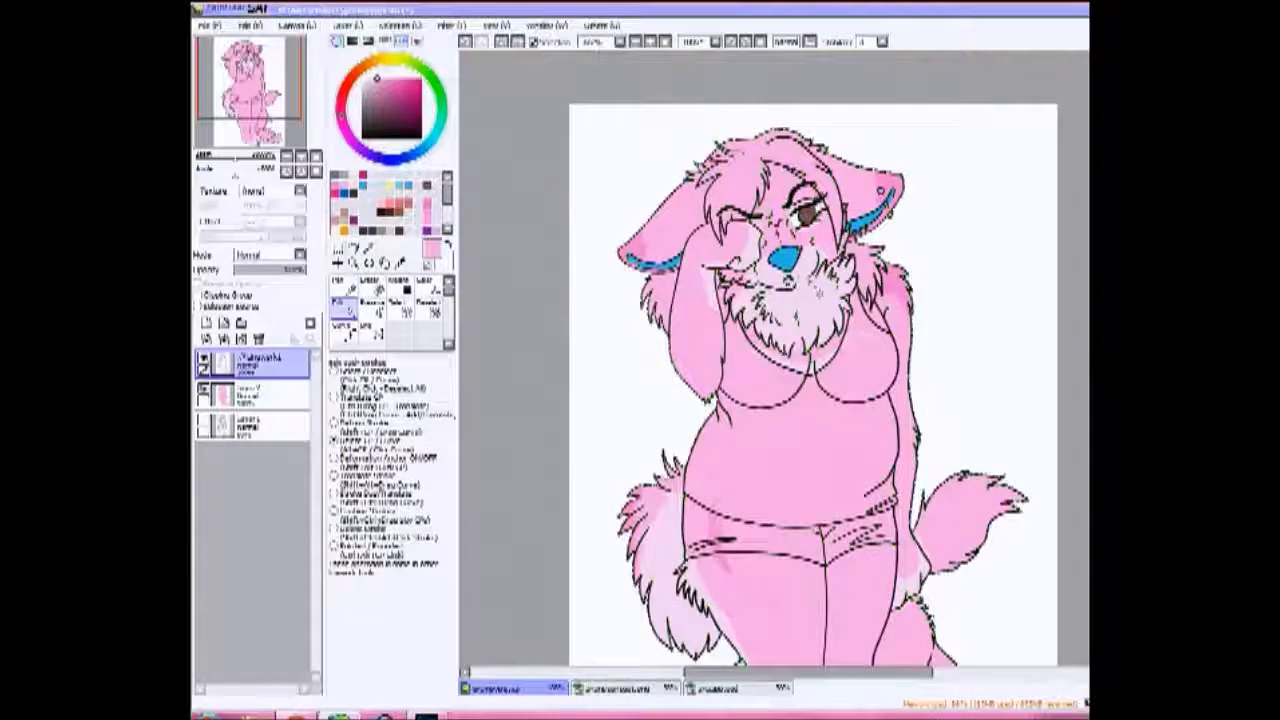
pyautogui.press('Return')
pyautogui.click(205, 323)
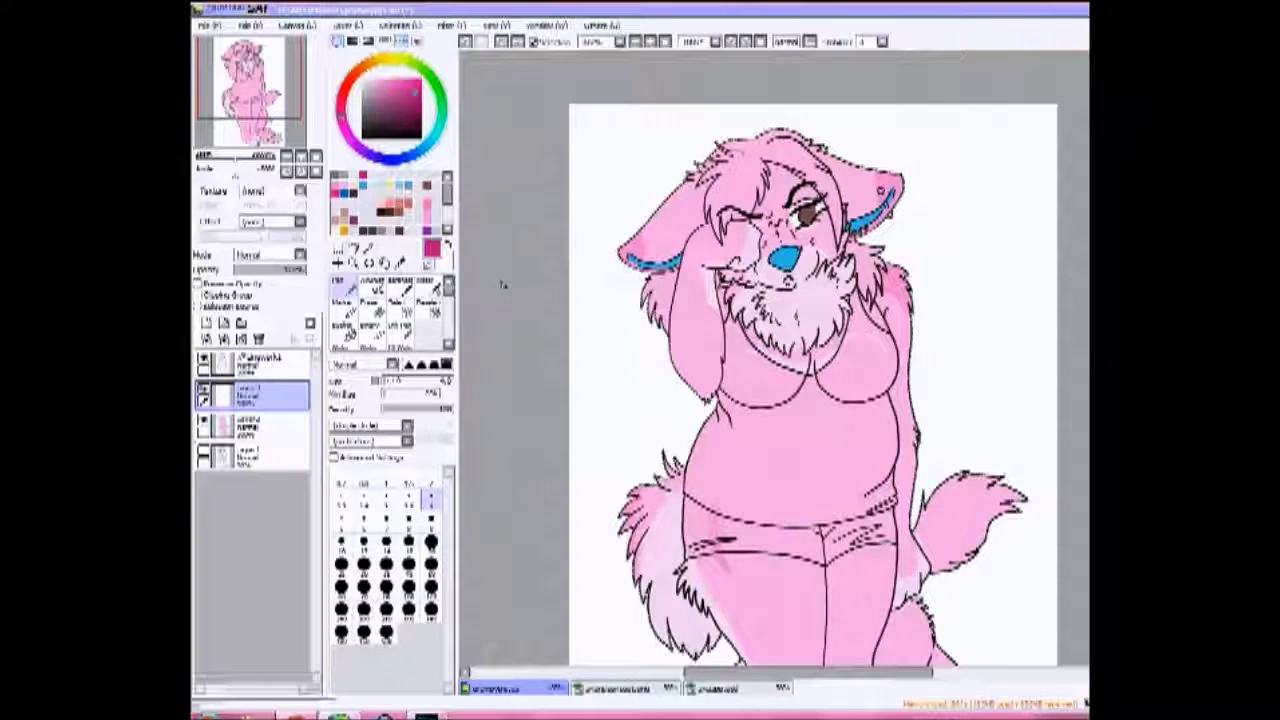
# Paint the hair hanging below the ear and the lower fringe over the closed eye dark magenta
pyautogui.scroll(5, 626, 266)
pyautogui.moveTo(745, 320)
pyautogui.mouseDown()
pyautogui.moveTo(850, 600)
pyautogui.moveTo(885, 330)
pyautogui.moveTo(755, 440)
pyautogui.moveTo(855, 315)
pyautogui.moveTo(690, 150)
pyautogui.mouseUp()
pyautogui.moveTo(700, 210)
pyautogui.mouseDown()
pyautogui.moveTo(712, 340)
pyautogui.moveTo(726, 333)
pyautogui.moveTo(800, 470)
pyautogui.moveTo(790, 330)
pyautogui.moveTo(835, 300)
pyautogui.moveTo(745, 250)
pyautogui.mouseUp()
pyautogui.moveTo(790, 310); pyautogui.dragTo(850, 260)
pyautogui.moveTo(700, 225)
pyautogui.mouseDown()
pyautogui.moveTo(675, 180)
pyautogui.moveTo(785, 250)
pyautogui.moveTo(840, 245)
pyautogui.mouseUp()
pyautogui.moveTo(780, 230); pyautogui.dragTo(1060, 550)
pyautogui.moveTo(600, 400); pyautogui.dragTo(1010, 240)
pyautogui.moveTo(645, 185)
pyautogui.mouseDown()
pyautogui.moveTo(665, 330)
pyautogui.moveTo(730, 410)
pyautogui.mouseUp()
pyautogui.moveTo(666, 290)
pyautogui.mouseDown()
pyautogui.moveTo(705, 440)
pyautogui.moveTo(728, 425)
pyautogui.moveTo(770, 320)
pyautogui.mouseUp()
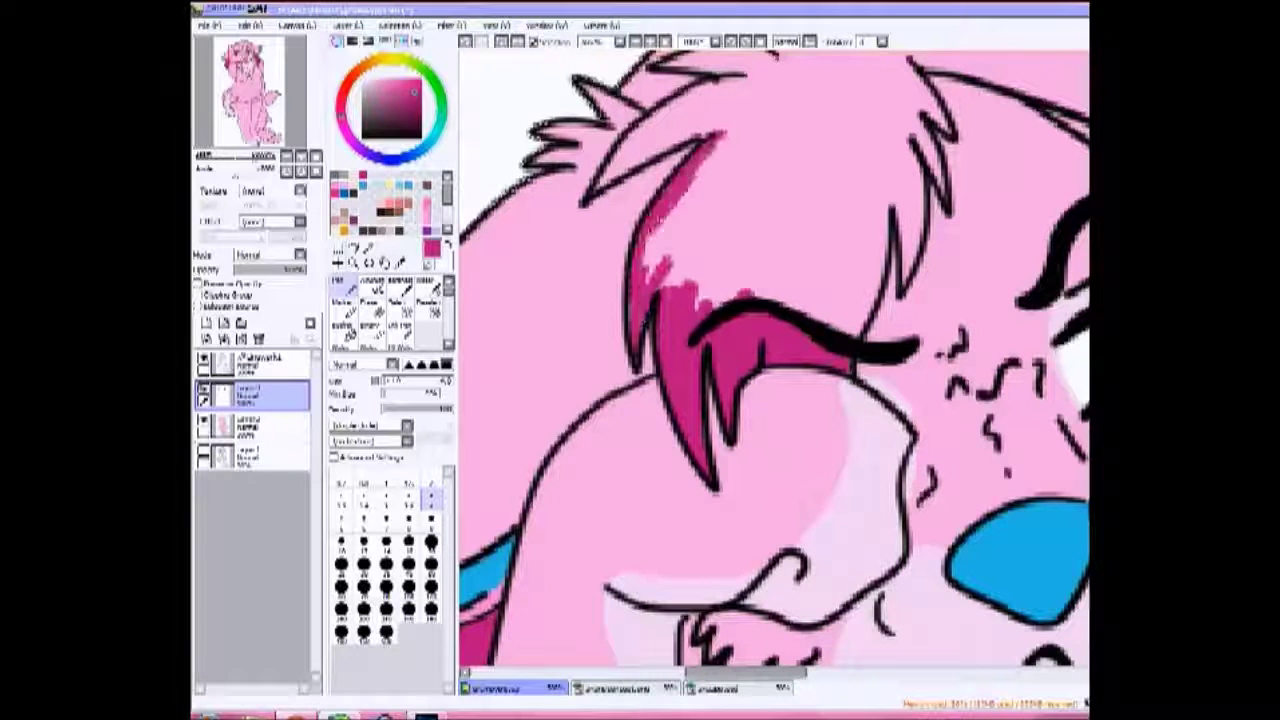
# Fill the rest of the fringe with dark magenta from above the closed eye up to the crown
pyautogui.moveTo(700, 187)
pyautogui.mouseDown()
pyautogui.moveTo(810, 200)
pyautogui.moveTo(878, 290)
pyautogui.moveTo(910, 140)
pyautogui.mouseUp()
pyautogui.scroll(3, 843, 166)
pyautogui.moveTo(750, 195); pyautogui.dragTo(625, 275)
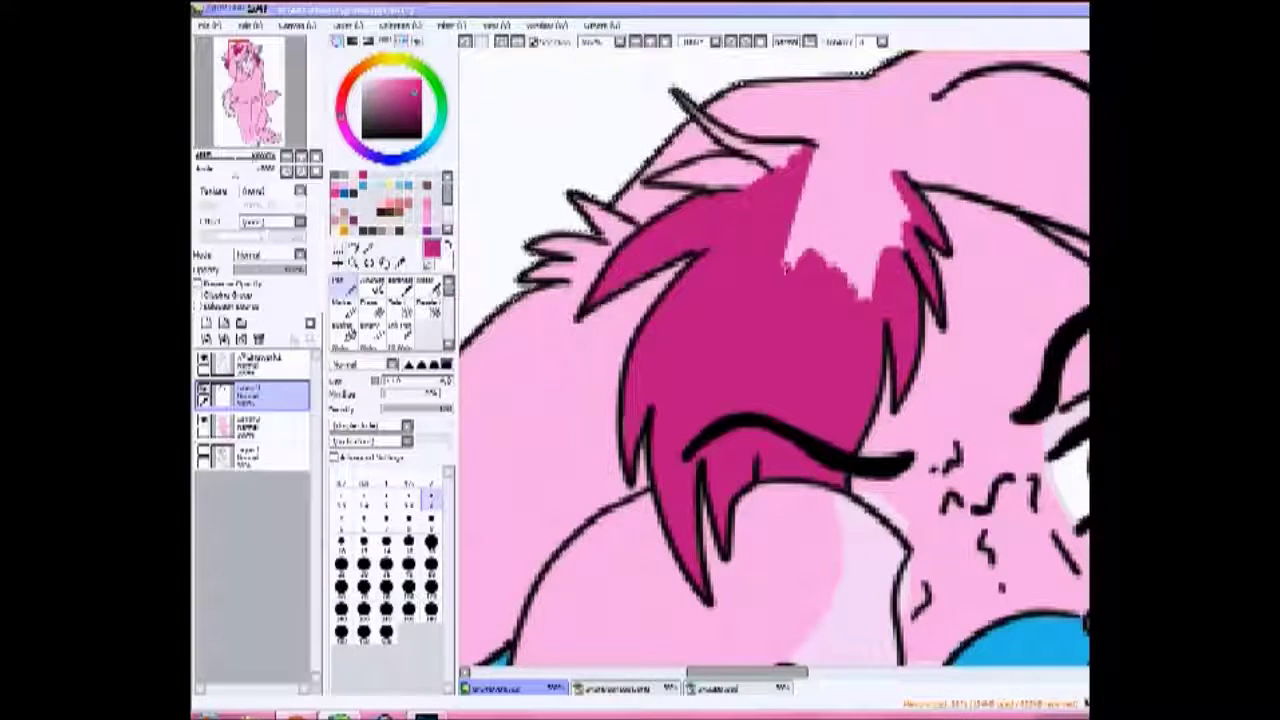
pyautogui.moveTo(904, 222); pyautogui.dragTo(904, 186)
pyautogui.scroll(2, 775, 360)
pyautogui.moveTo(792, 148); pyautogui.dragTo(838, 100)
pyautogui.moveTo(796, 170); pyautogui.dragTo(900, 108)
pyautogui.scroll(2, 775, 360)
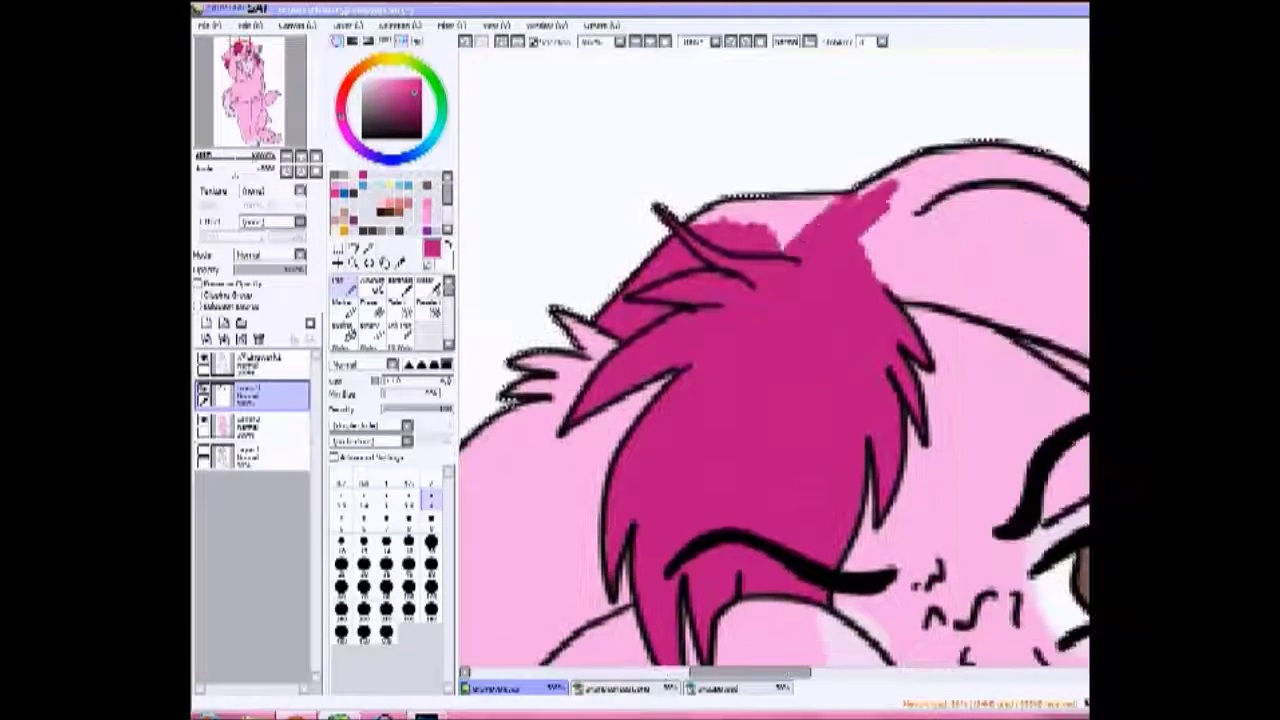
# Paint the crown, the long strand beside the open eye and the hair behind the neck dark magenta
pyautogui.moveTo(1030, 160); pyautogui.dragTo(890, 200)
pyautogui.hscroll(3, 775, 400)
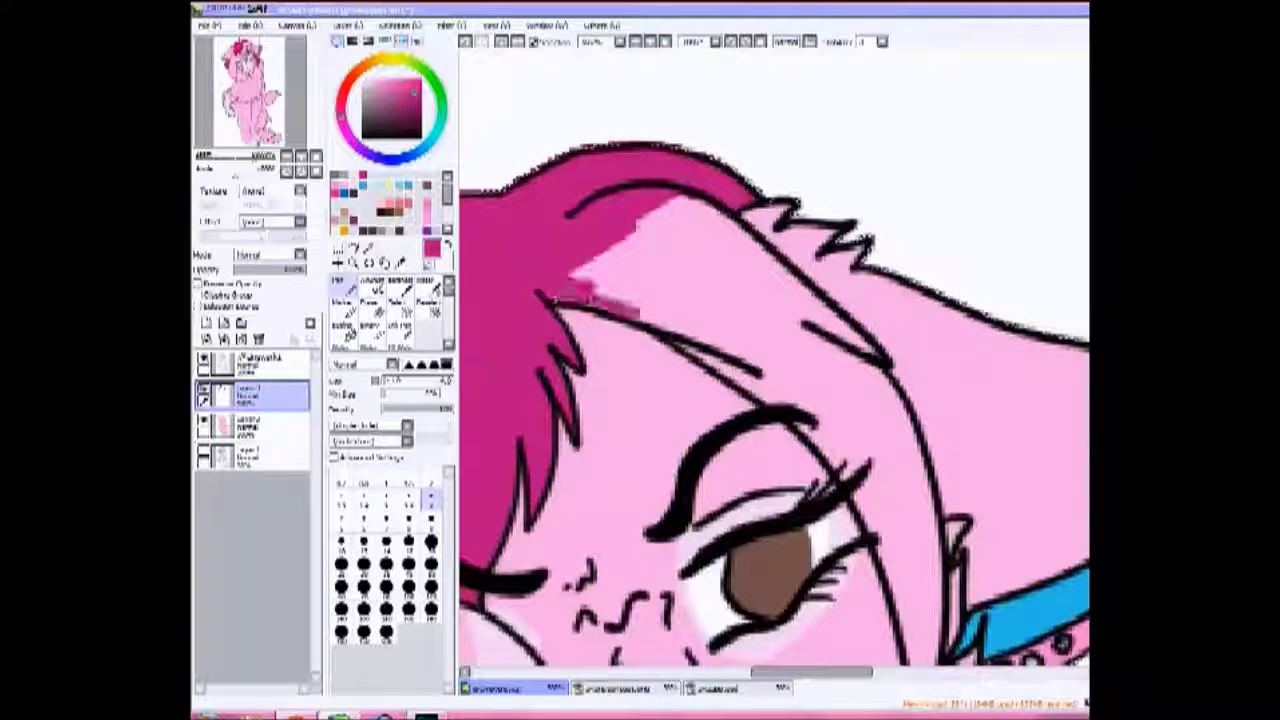
pyautogui.moveTo(690, 300); pyautogui.dragTo(780, 240)
pyautogui.moveTo(740, 300); pyautogui.dragTo(860, 370)
pyautogui.moveTo(700, 330); pyautogui.dragTo(780, 385)
pyautogui.scroll(-1, 775, 360)
pyautogui.hscroll(1, 775, 360)
pyautogui.moveTo(700, 295)
pyautogui.mouseDown()
pyautogui.moveTo(745, 385)
pyautogui.moveTo(800, 410)
pyautogui.mouseUp()
pyautogui.moveTo(775, 290)
pyautogui.mouseDown()
pyautogui.moveTo(815, 405)
pyautogui.moveTo(790, 550)
pyautogui.mouseUp()
pyautogui.scroll(-1, 775, 360)
pyautogui.moveTo(812, 430); pyautogui.dragTo(800, 555)
pyautogui.scroll(-3, 775, 400)
pyautogui.scroll(-1, 775, 400)
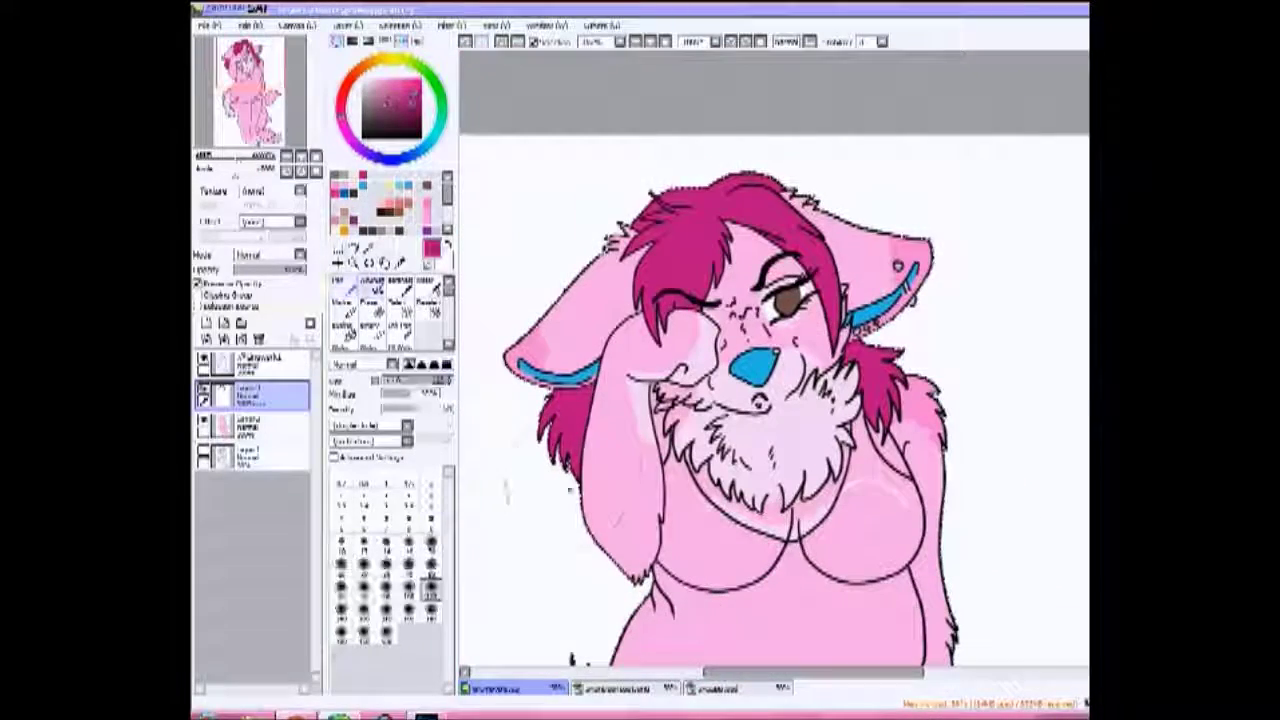
# Add a new layer for the clothing directly above the base pink color layer
pyautogui.click(428, 310)
pyautogui.click(275, 435)
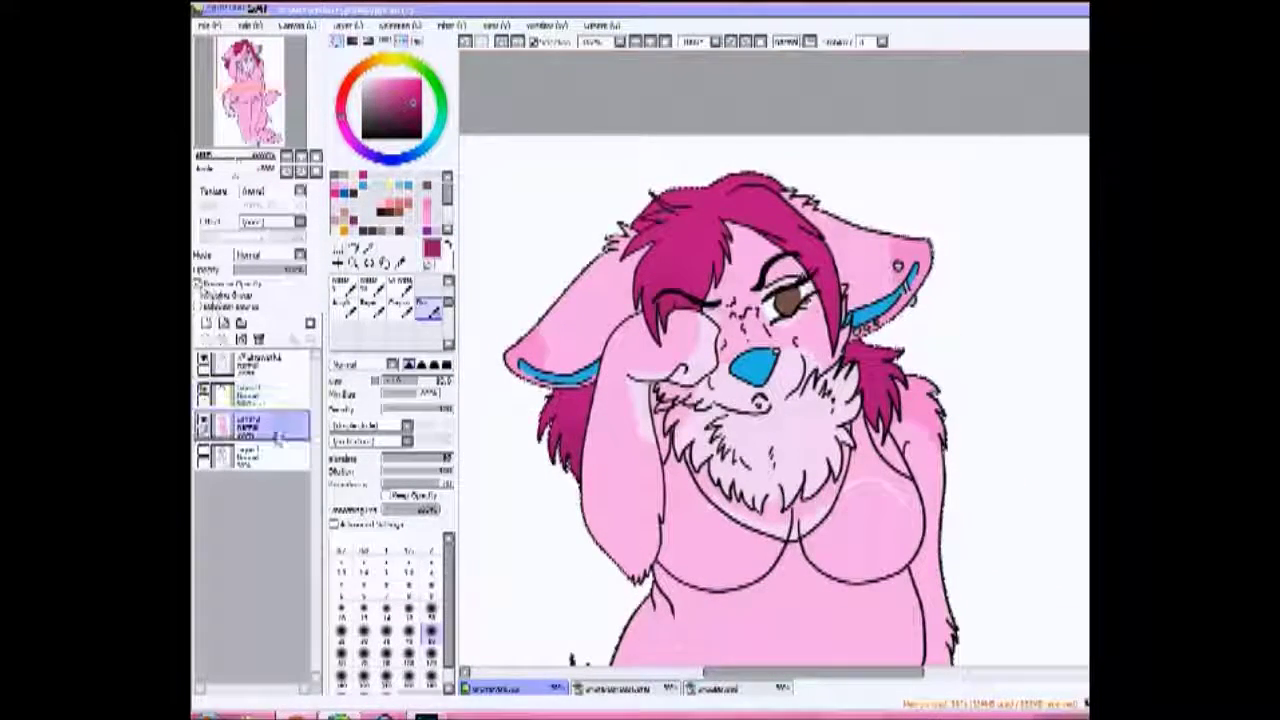
pyautogui.scroll(-2, 775, 400)
pyautogui.press('n')
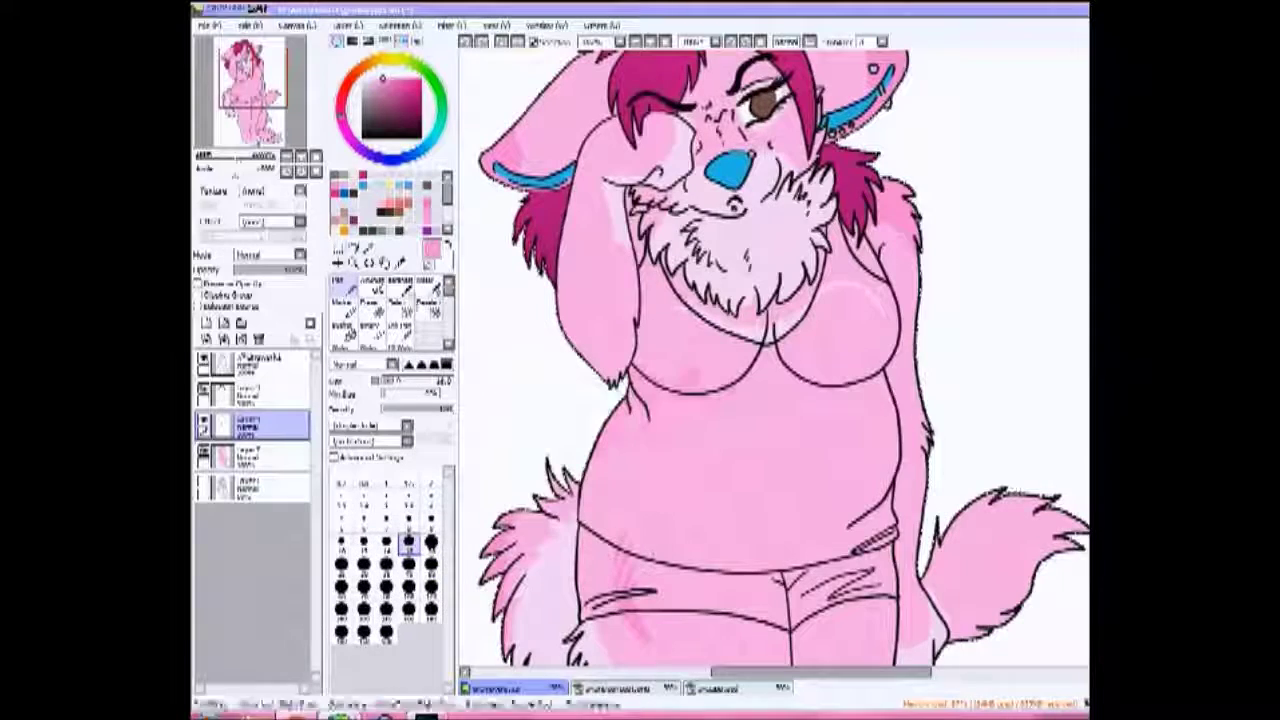
# Block in the sides and bottom hem of the tank top with a stronger pink along the line art
pyautogui.moveTo(699, 390); pyautogui.dragTo(699, 468)
pyautogui.scroll(3, 699, 468)
pyautogui.moveTo(627, 158); pyautogui.dragTo(612, 376)
pyautogui.moveTo(612, 330); pyautogui.dragTo(662, 540)
pyautogui.scroll(-3, 640, 420)
pyautogui.moveTo(630, 290); pyautogui.dragTo(600, 457)
pyautogui.hscroll(5, 775, 365)
pyautogui.moveTo(900, 325); pyautogui.dragTo(905, 420)
pyautogui.scroll(1, 775, 365)
pyautogui.moveTo(910, 255); pyautogui.dragTo(908, 410)
pyautogui.hscroll(-5, 775, 365)
pyautogui.moveTo(665, 405); pyautogui.dragTo(735, 425)
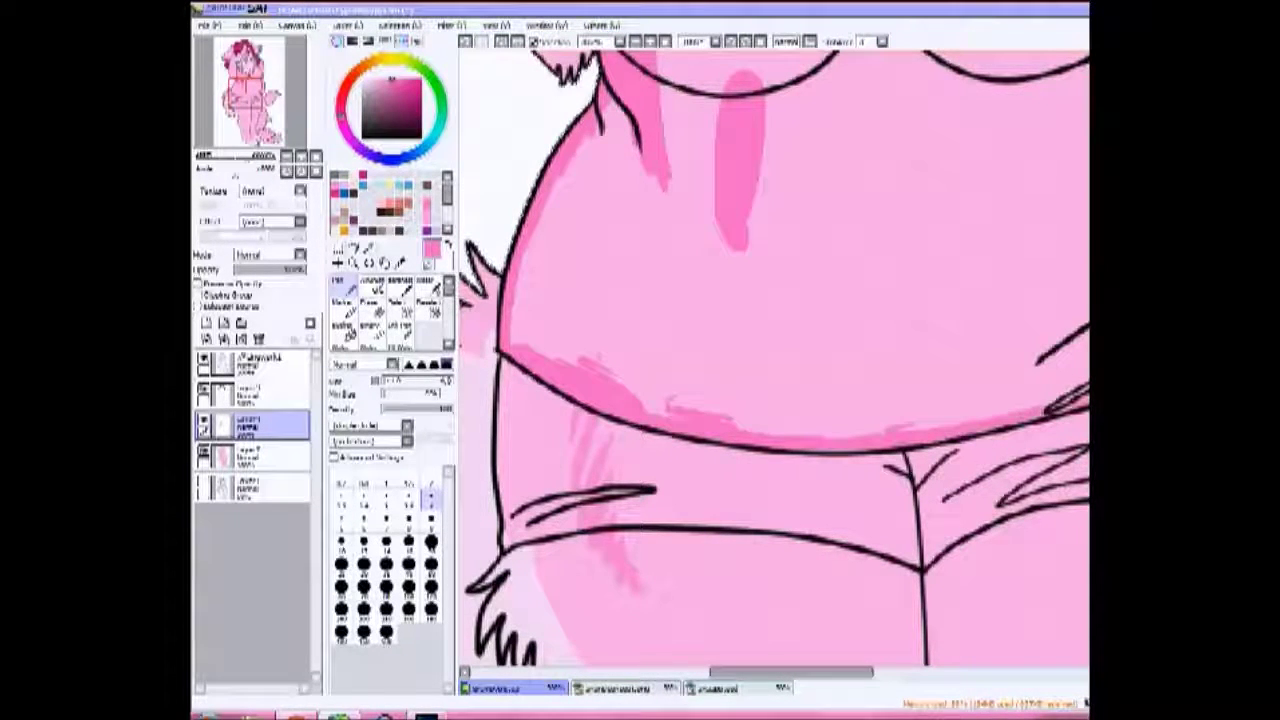
# Edge the tank top's neckline and shoulder strap with the same stronger pink
pyautogui.scroll(3, 775, 365)
pyautogui.moveTo(700, 262)
pyautogui.mouseDown()
pyautogui.moveTo(780, 298)
pyautogui.moveTo(880, 268)
pyautogui.mouseUp()
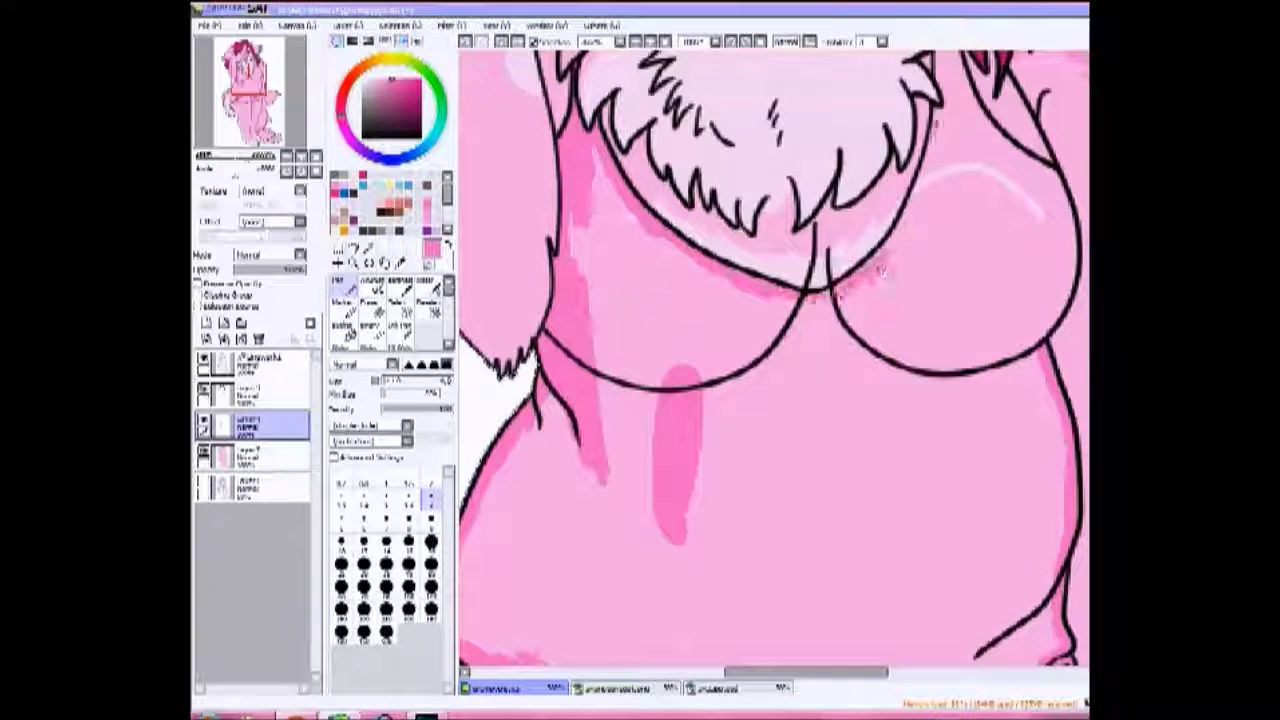
pyautogui.scroll(3, 882, 268)
pyautogui.hscroll(3, 882, 268)
pyautogui.moveTo(810, 155); pyautogui.dragTo(872, 285)
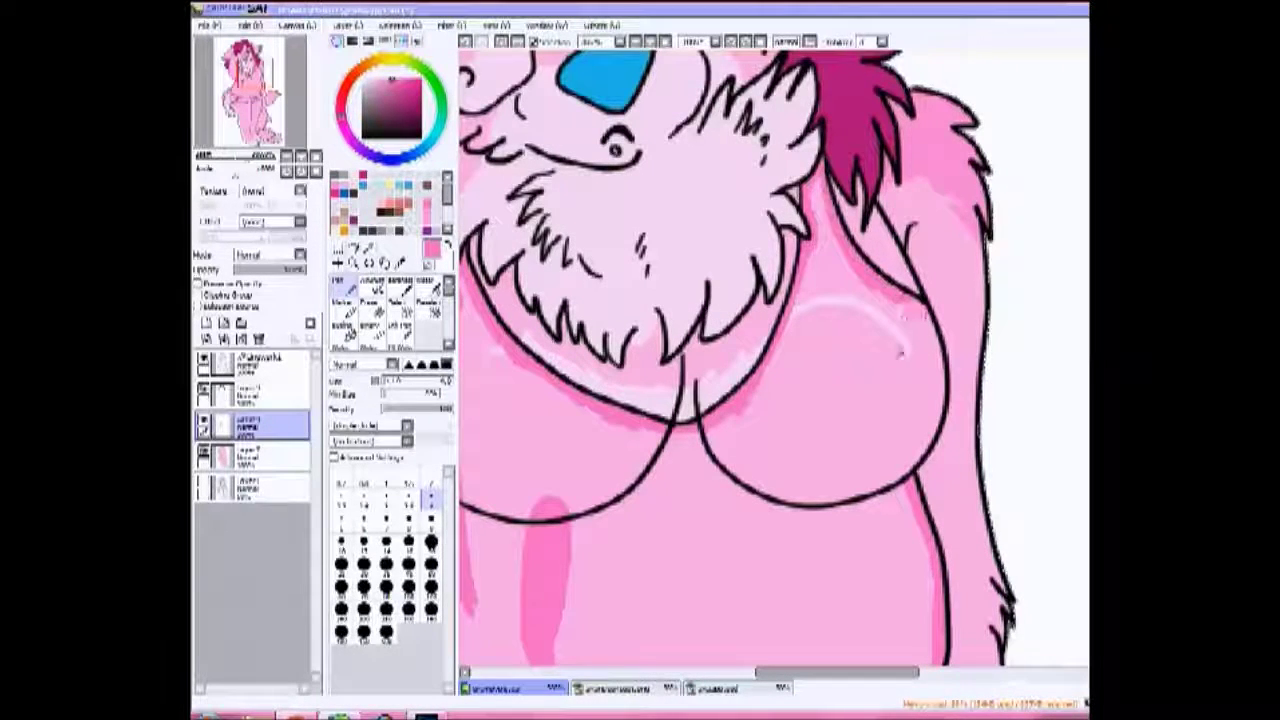
# Fill the whole tank top with the stronger pink and clean up gaps along its outlines
pyautogui.scroll(-5, 775, 360)
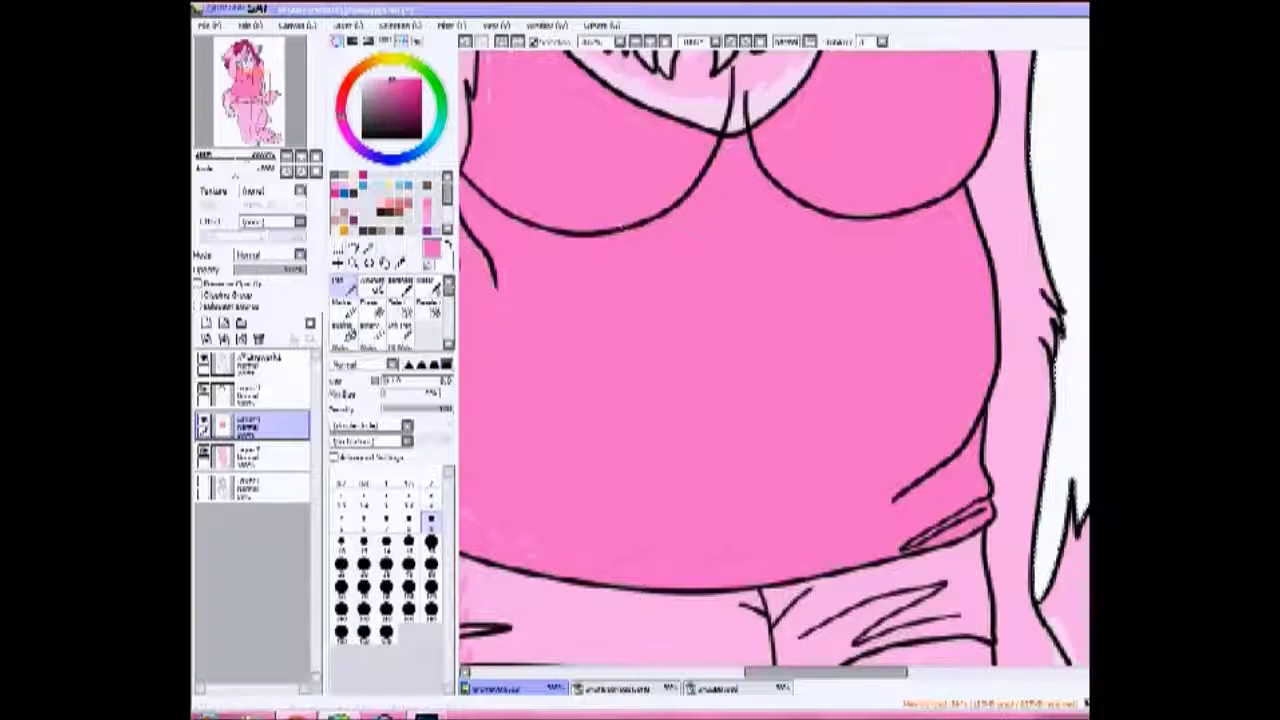
pyautogui.scroll(3, 775, 360)
pyautogui.scroll(3, 775, 360)
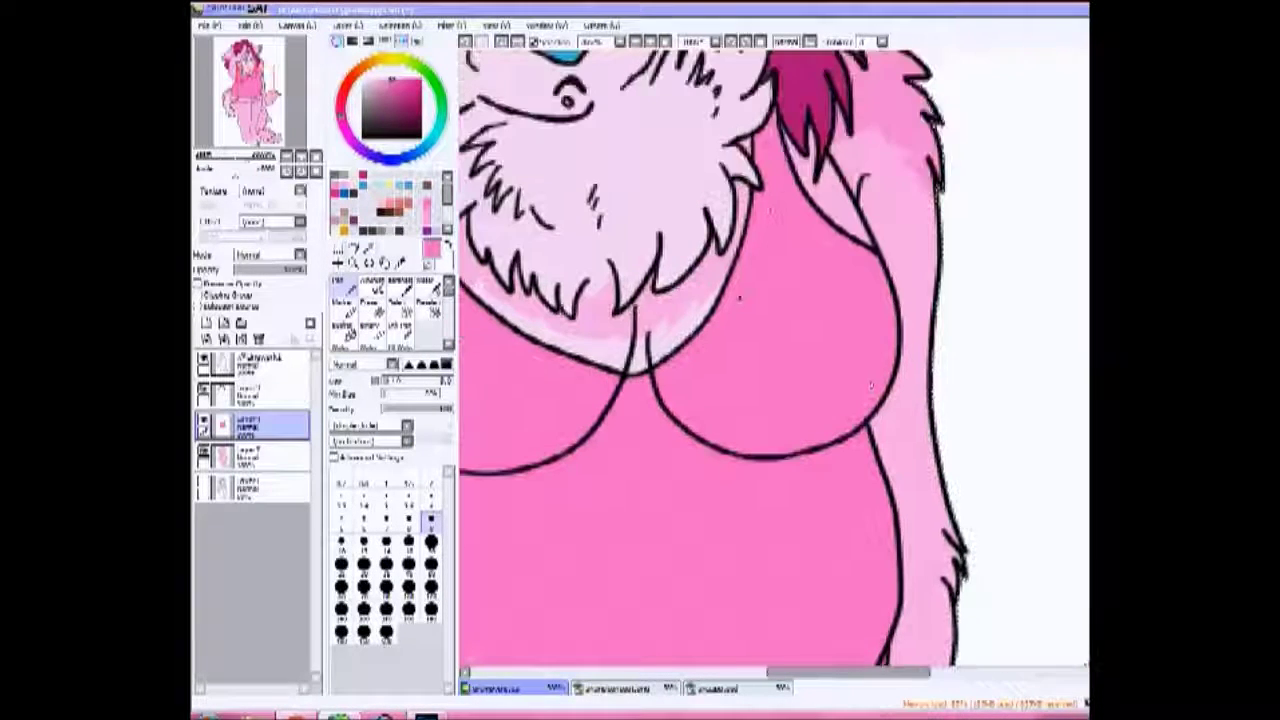
pyautogui.scroll(-2, 775, 360)
pyautogui.hscroll(-1, 775, 360)
pyautogui.hscroll(-1, 708, 330)
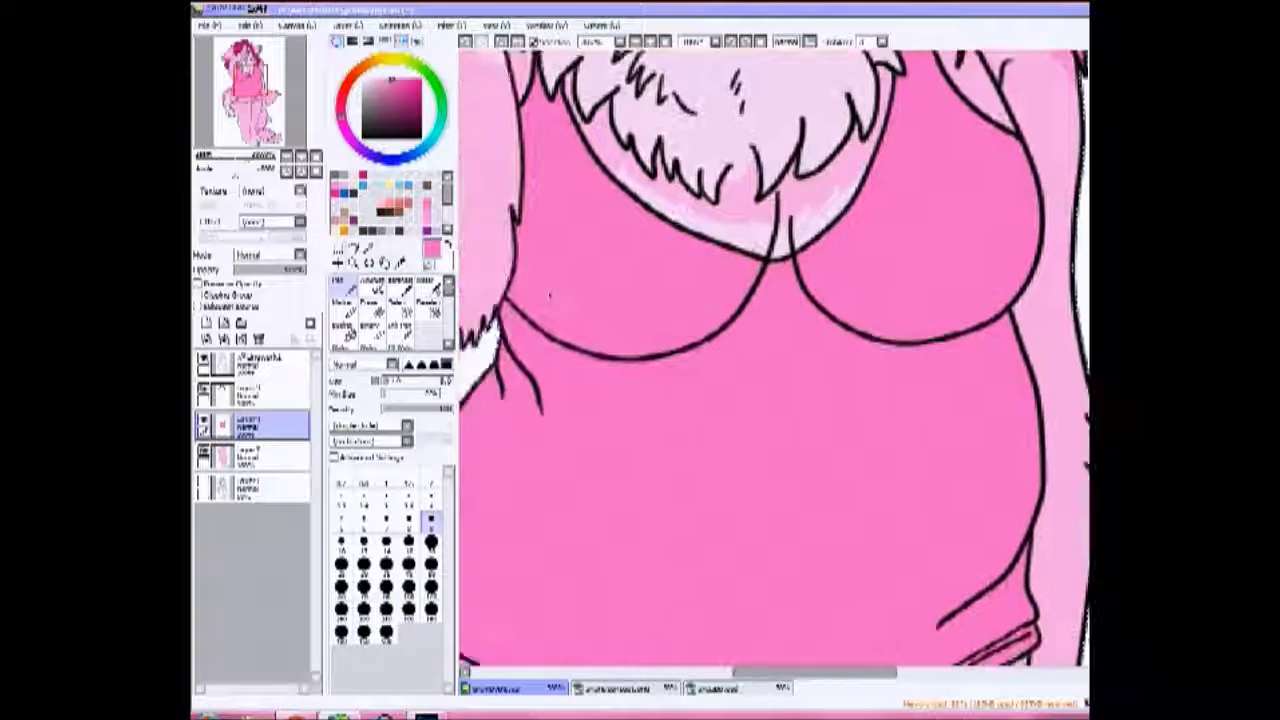
pyautogui.scroll(-2, 727, 400)
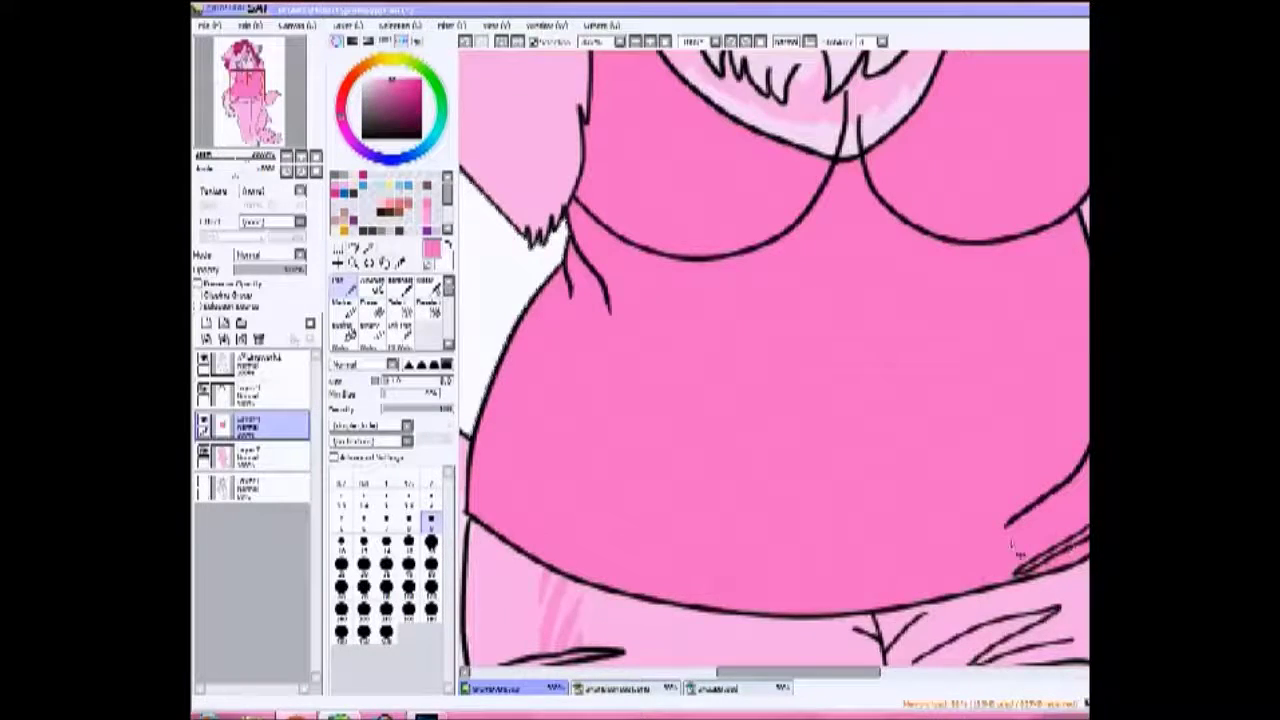
# On a new layer beneath the tank top layer, start painting the sides and front seam of the shorts light blue
pyautogui.hotkey('ctrl', '-')
pyautogui.hotkey('ctrl', '-')
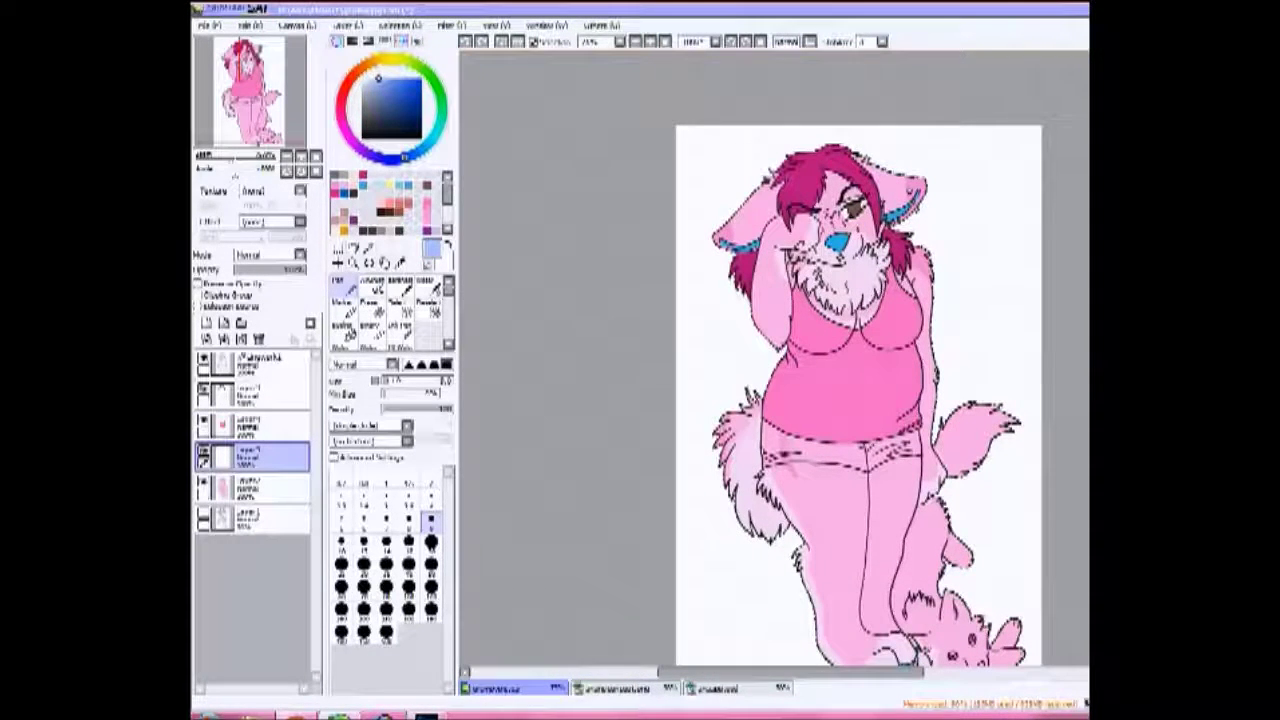
pyautogui.hotkey('ctrl', '+')
pyautogui.hotkey('ctrl', '+')
pyautogui.moveTo(552, 262); pyautogui.dragTo(598, 300)
pyautogui.moveTo(836, 342)
pyautogui.mouseDown()
pyautogui.moveTo(960, 284)
pyautogui.moveTo(954, 324)
pyautogui.mouseUp()
pyautogui.moveTo(814, 340); pyautogui.dragTo(824, 358)
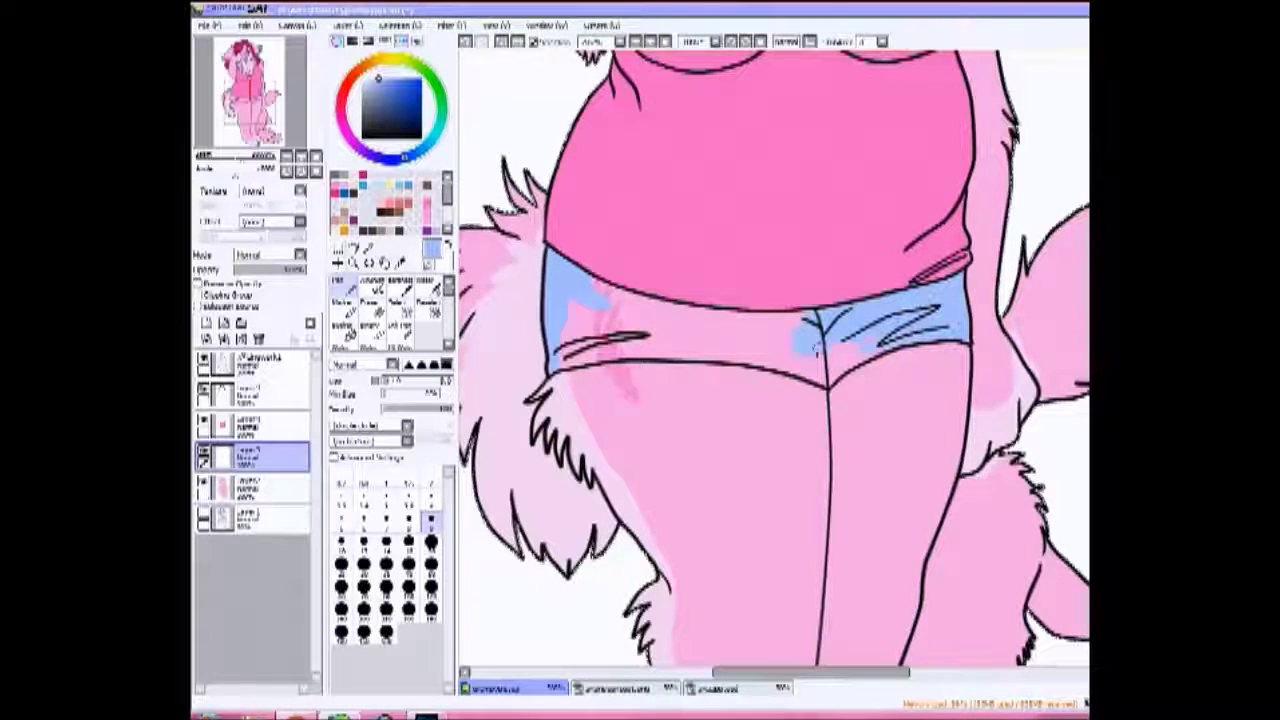
# Fill the remaining pink areas of the shorts with light blue
pyautogui.moveTo(600, 295)
pyautogui.mouseDown()
pyautogui.moveTo(800, 330)
pyautogui.moveTo(742, 347)
pyautogui.moveTo(815, 378)
pyautogui.mouseUp()
pyautogui.moveTo(600, 330); pyautogui.dragTo(565, 315)
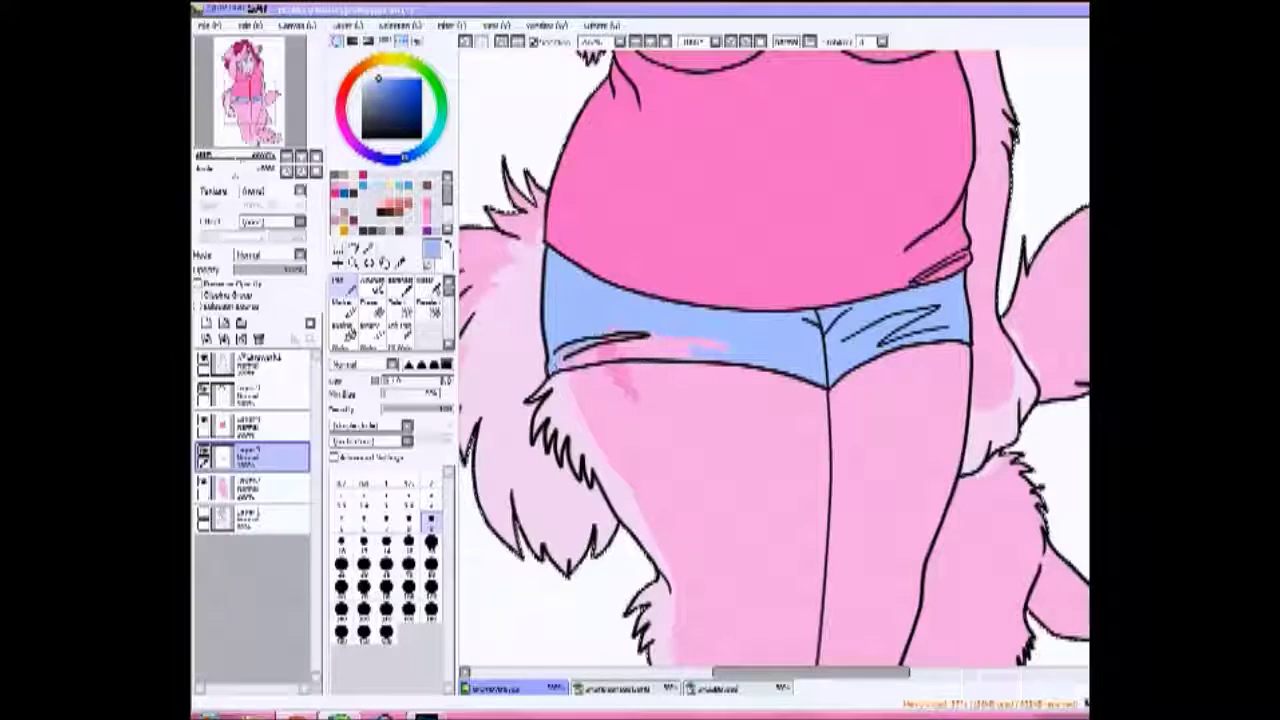
pyautogui.moveTo(722, 343); pyautogui.dragTo(617, 348)
pyautogui.press('-')
pyautogui.press('-')
pyautogui.press('-')
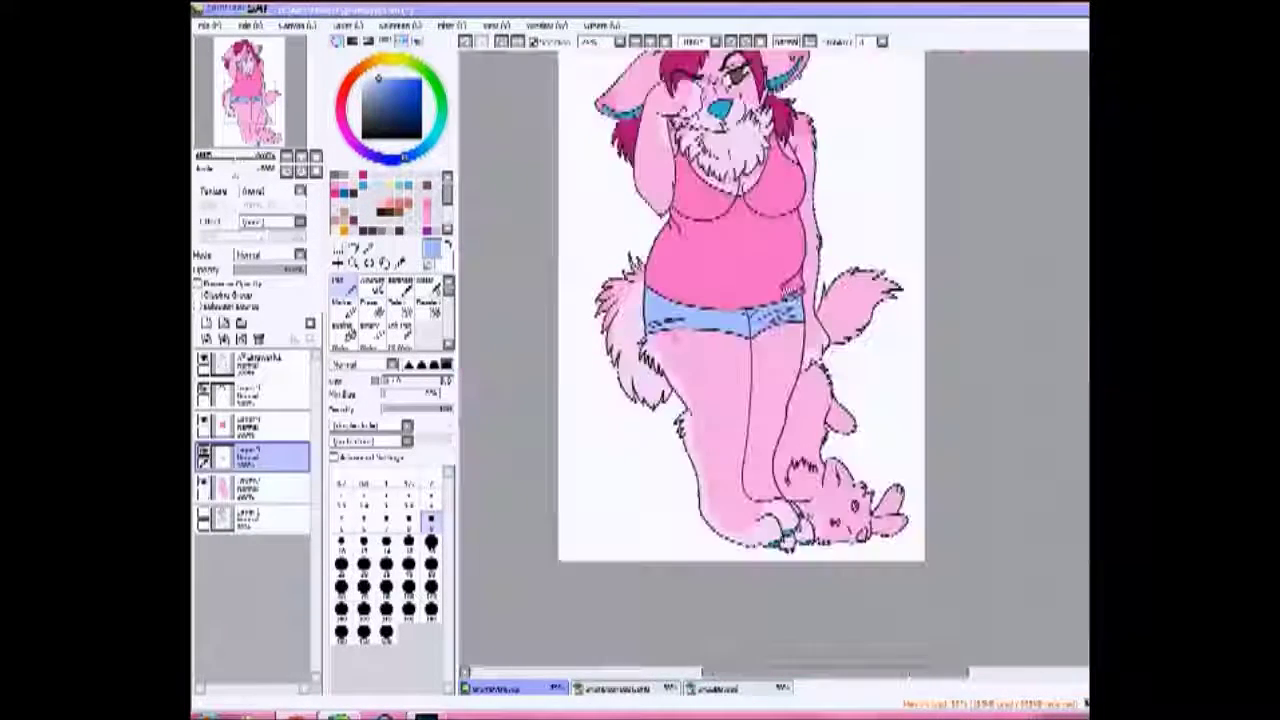
# Adjust the tank top's color to a slightly more muted pink
pyautogui.click(452, 25)
pyautogui.click(475, 43)
pyautogui.moveTo(340, 385)
pyautogui.mouseDown()
pyautogui.moveTo(314, 380)
pyautogui.moveTo(340, 411)
pyautogui.moveTo(363, 389)
pyautogui.moveTo(323, 375)
pyautogui.mouseUp()
pyautogui.click(375, 454)
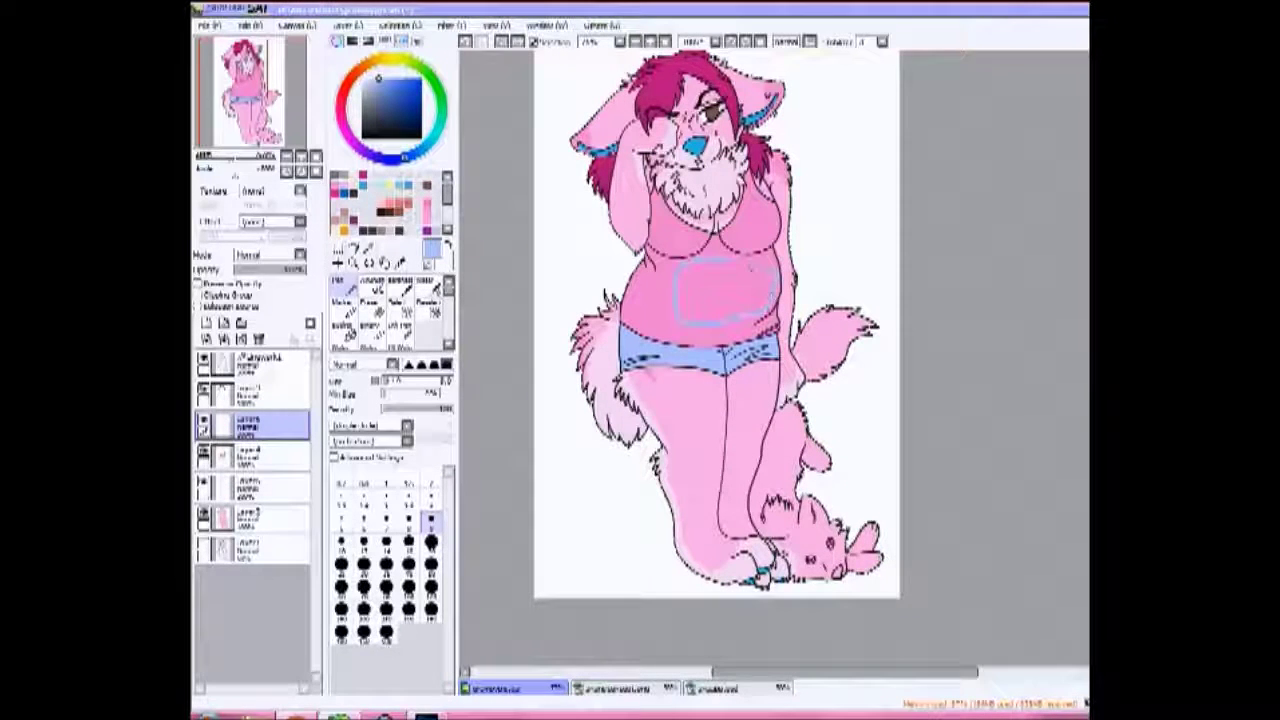
# Draw a light blue whale with a white outline on the front of the tank top on a separate layer
pyautogui.moveTo(700, 285); pyautogui.dragTo(755, 295)
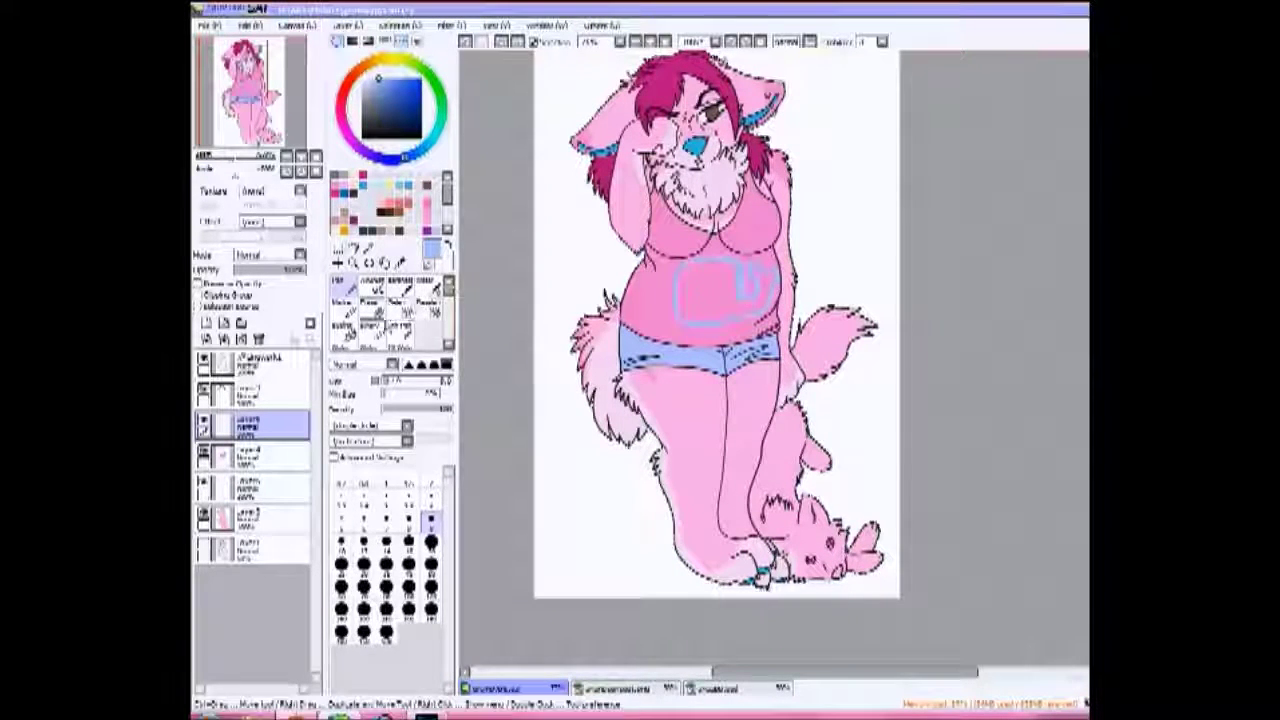
pyautogui.click(343, 328)
pyautogui.press('n')
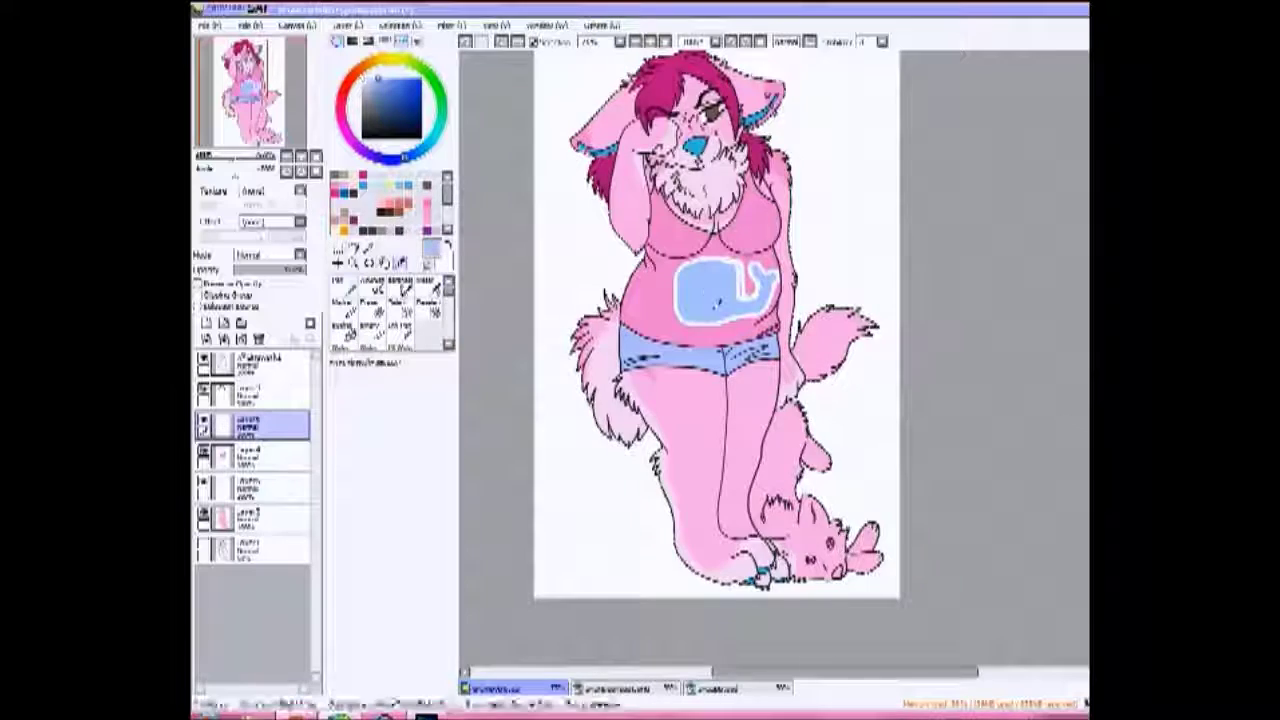
# Refine the whale's light blue body and tail and even out its white outline
pyautogui.scroll(3, 672, 175)
pyautogui.moveTo(685, 185); pyautogui.dragTo(730, 205)
pyautogui.moveTo(625, 160); pyautogui.dragTo(645, 258)
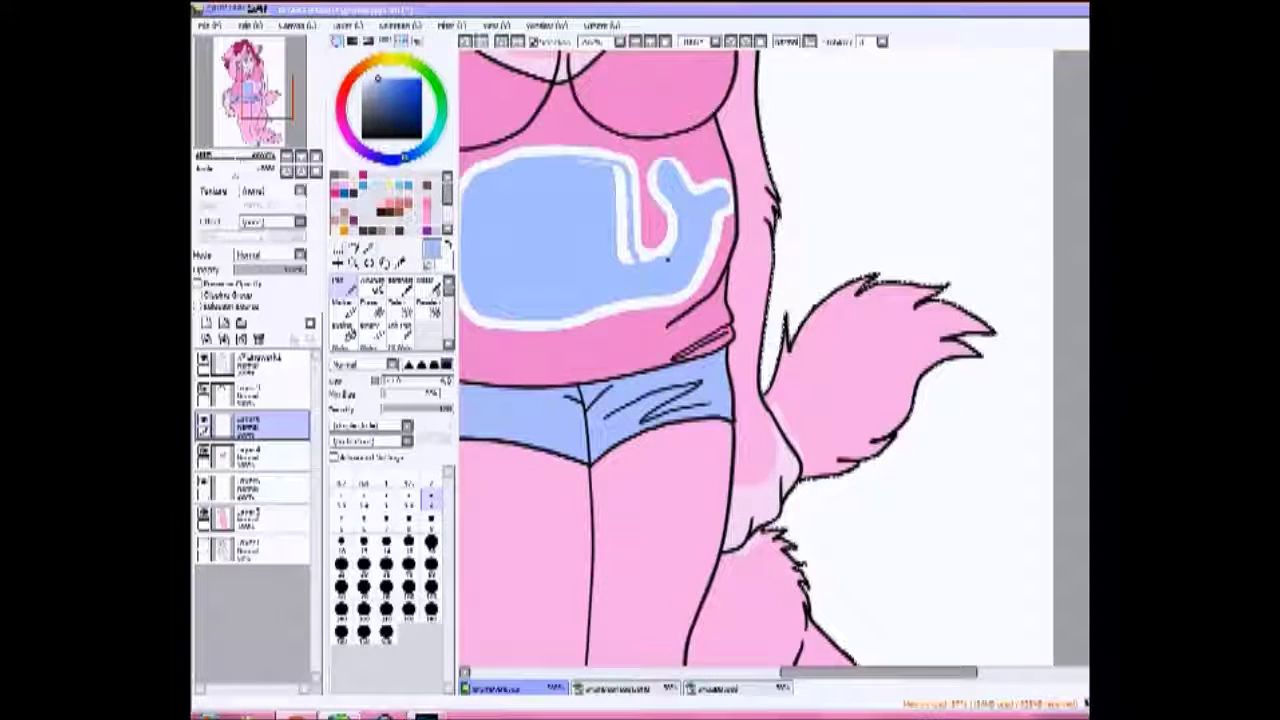
pyautogui.moveTo(605, 168); pyautogui.dragTo(625, 265)
pyautogui.moveTo(503, 162)
pyautogui.mouseDown()
pyautogui.moveTo(528, 172)
pyautogui.moveTo(484, 230)
pyautogui.moveTo(498, 315)
pyautogui.mouseUp()
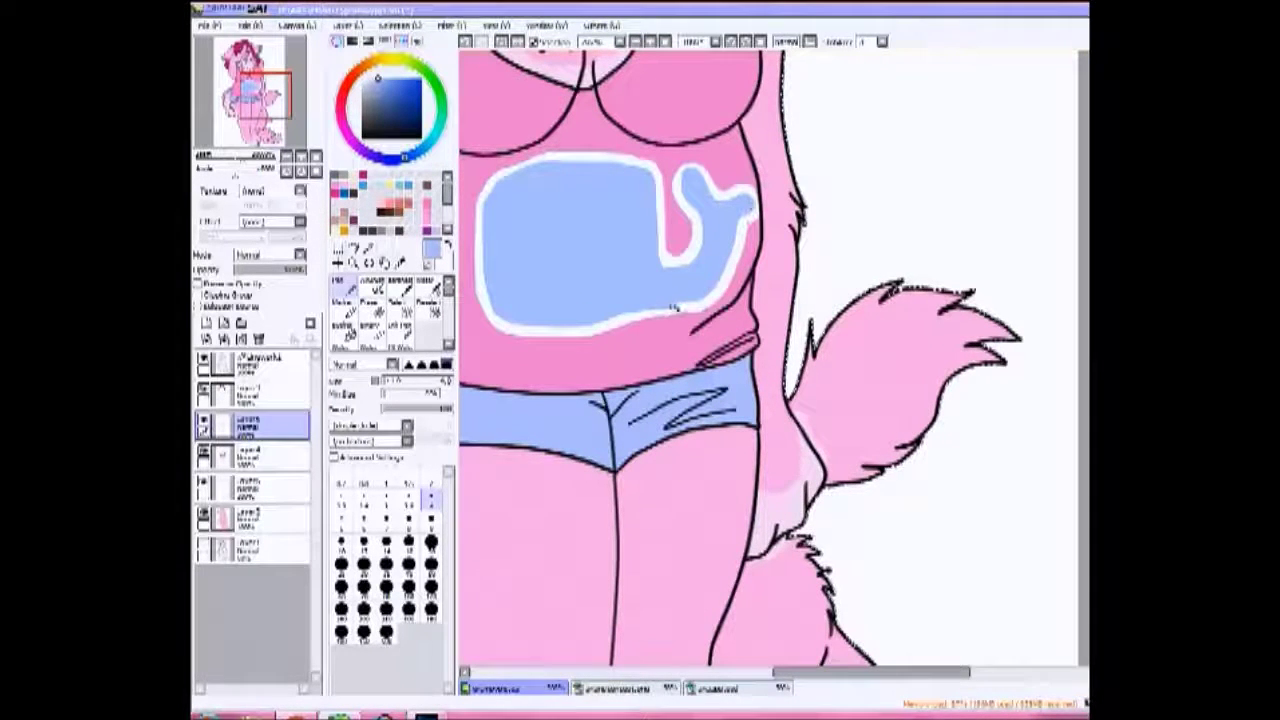
# Smooth the whale's white outline and trim its outer edge around the head and tail
pyautogui.moveTo(510, 406); pyautogui.dragTo(595, 356)
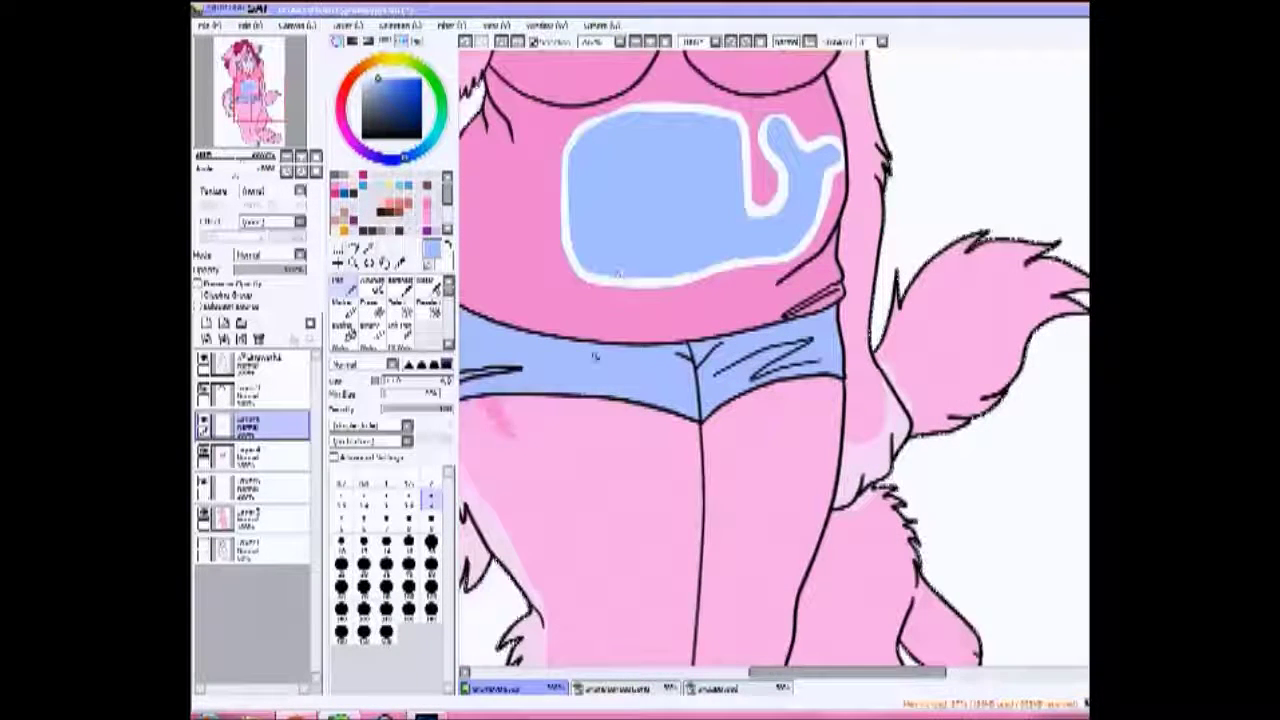
pyautogui.scroll(-3, 663, 337)
pyautogui.scroll(2, 766, 277)
pyautogui.scroll(3, 784, 212)
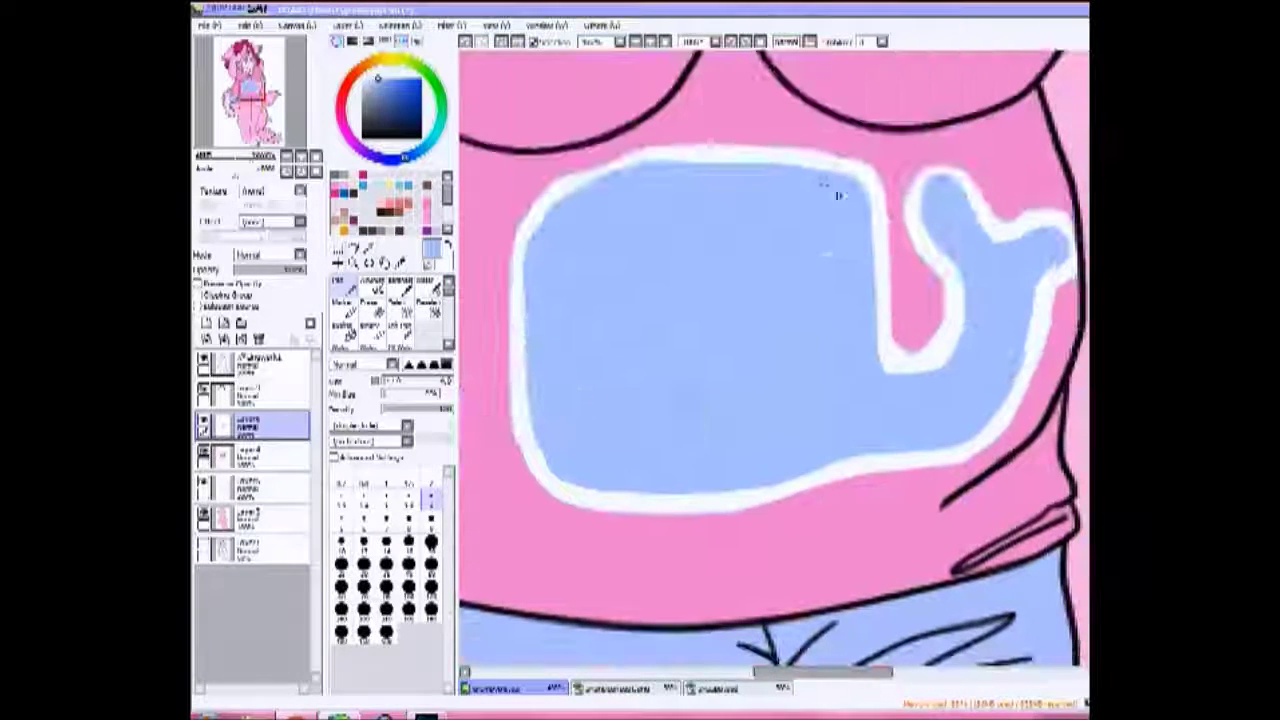
pyautogui.moveTo(652, 154)
pyautogui.mouseDown()
pyautogui.moveTo(578, 172)
pyautogui.moveTo(516, 318)
pyautogui.mouseUp()
pyautogui.press('e')
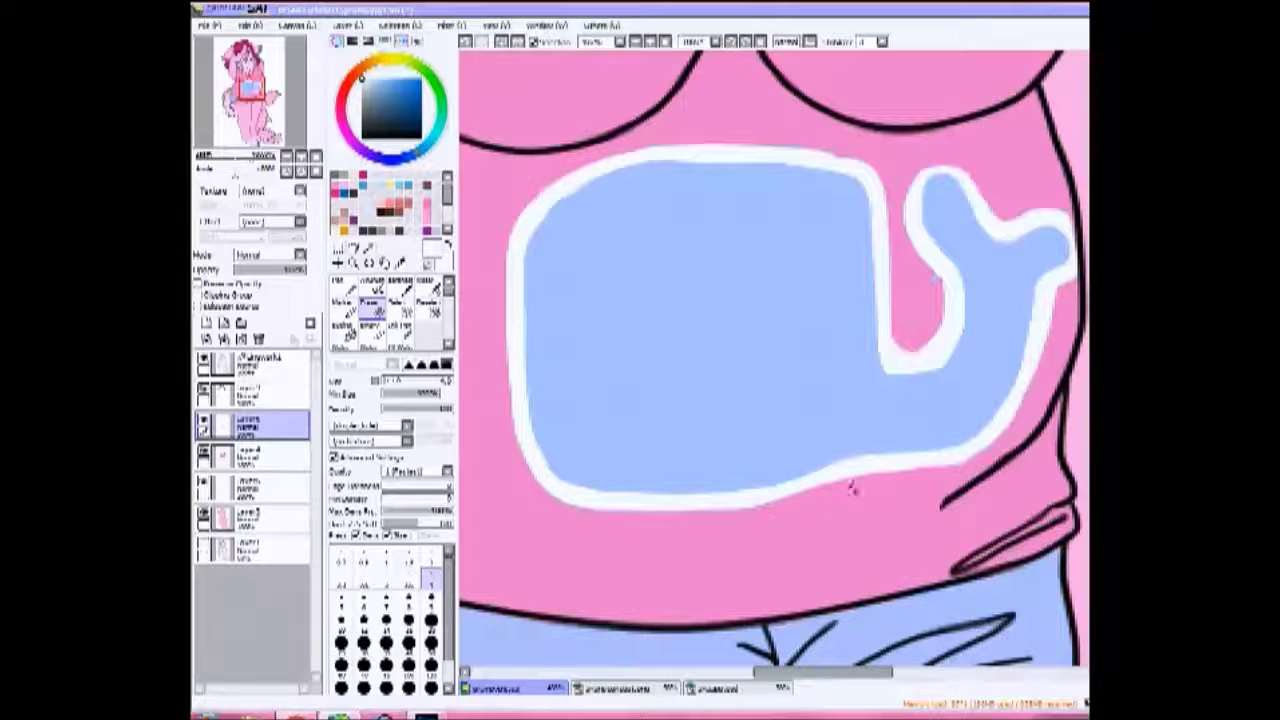
pyautogui.moveTo(912, 190); pyautogui.dragTo(936, 276)
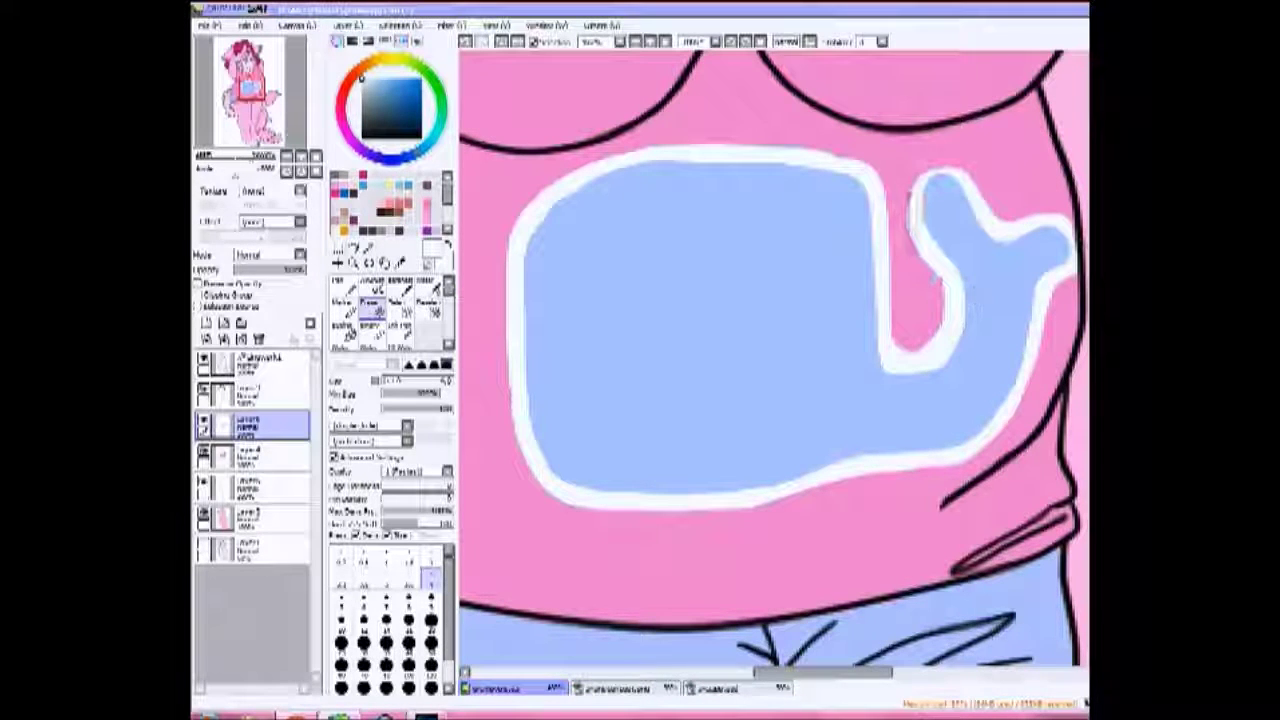
pyautogui.moveTo(895, 215); pyautogui.dragTo(890, 350)
pyautogui.moveTo(968, 170); pyautogui.dragTo(985, 197)
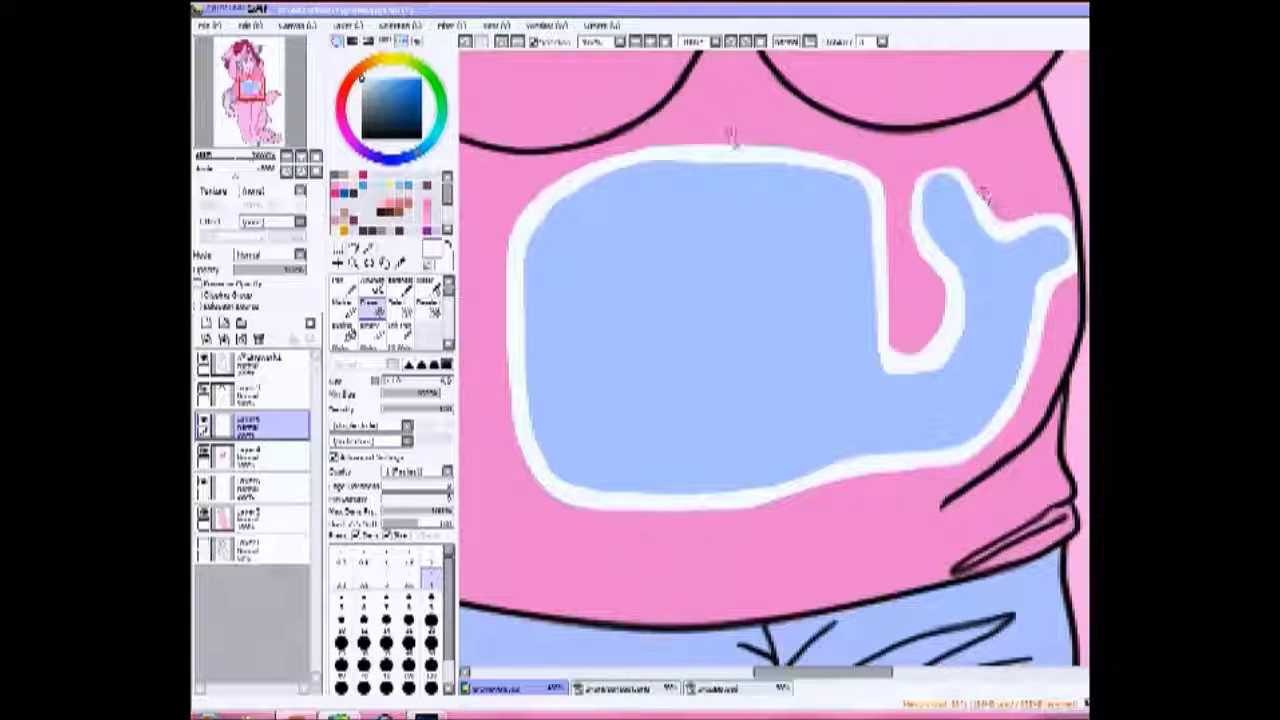
# Give the whale a face with two round black eyes, white eye highlights, a small black smile and pink cheek spots
pyautogui.press('n')
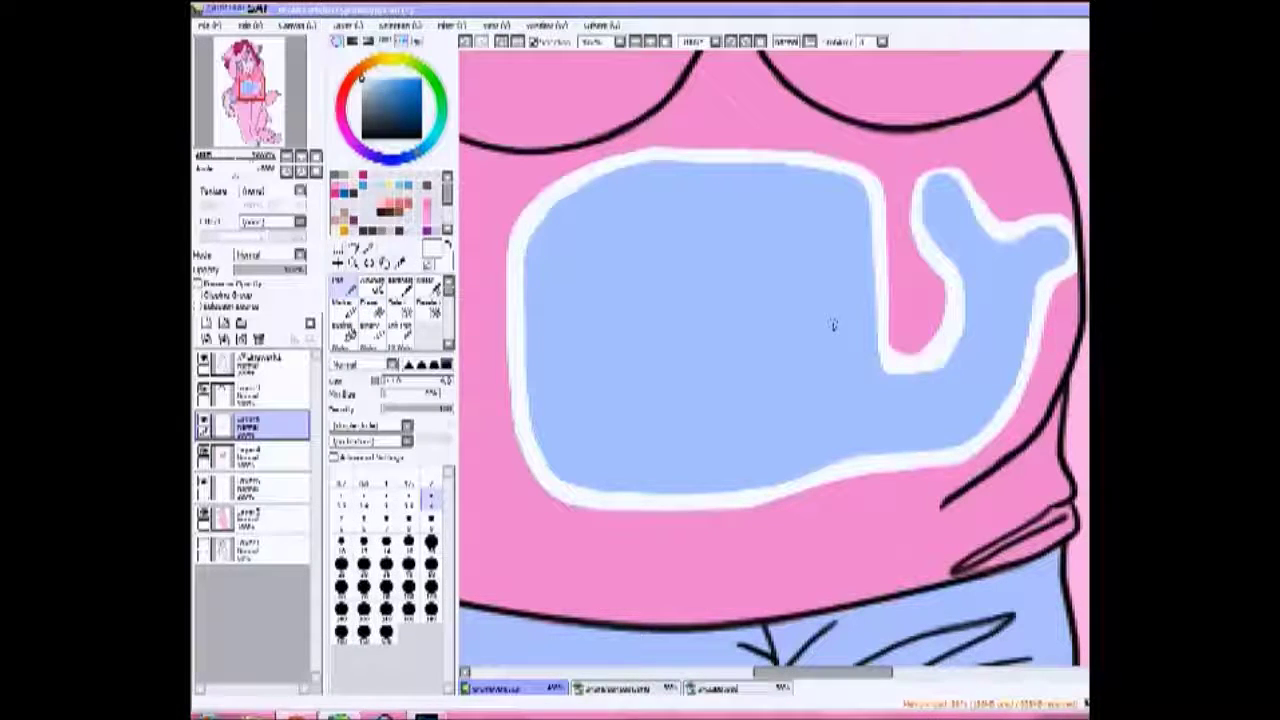
pyautogui.click(593, 357)
pyautogui.click(715, 355)
pyautogui.moveTo(636, 403); pyautogui.dragTo(664, 400)
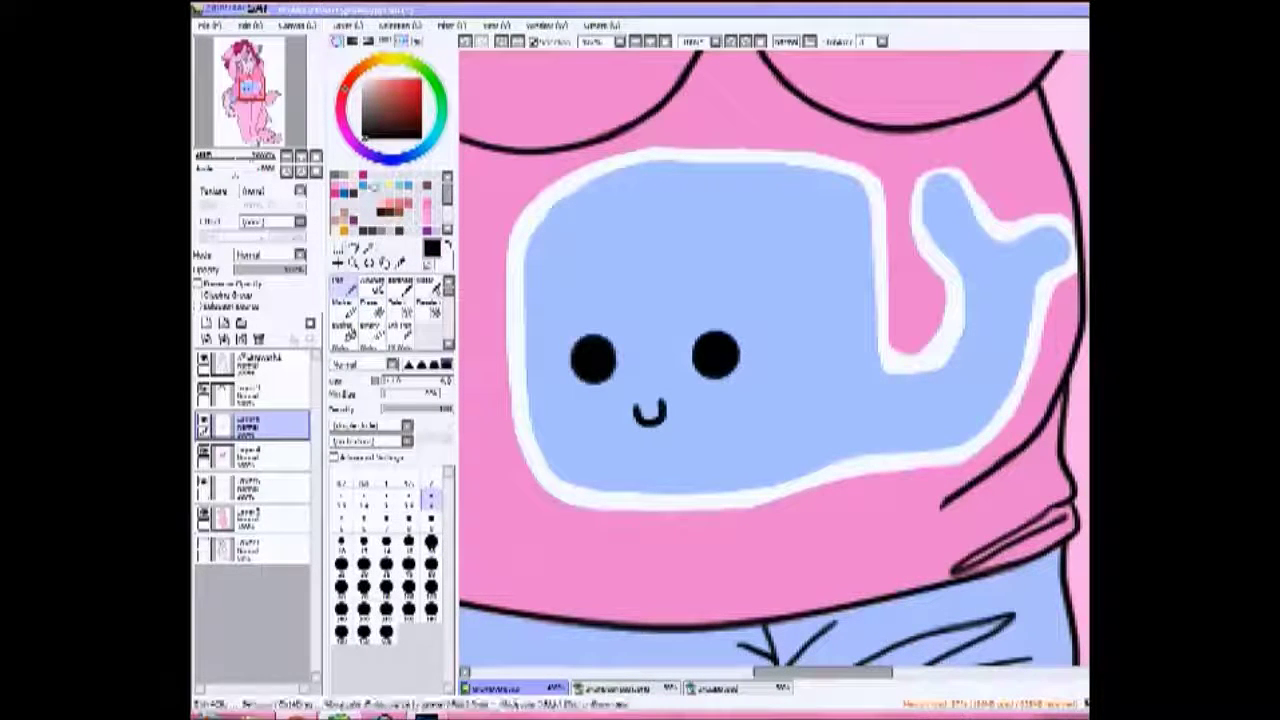
pyautogui.click(431, 519)
pyautogui.moveTo(562, 404); pyautogui.dragTo(580, 396)
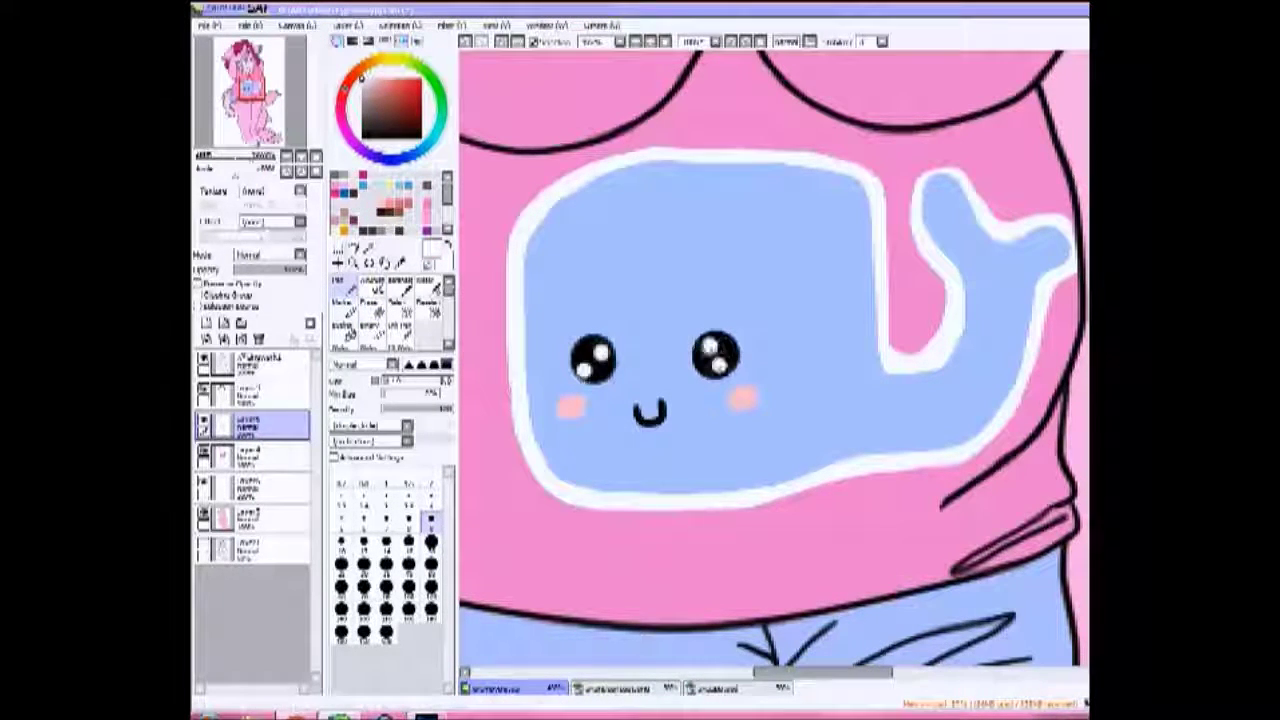
# Add a small white heart with a pale pink center on the tank top in front of the whale's face
pyautogui.scroll(-5, 770, 360)
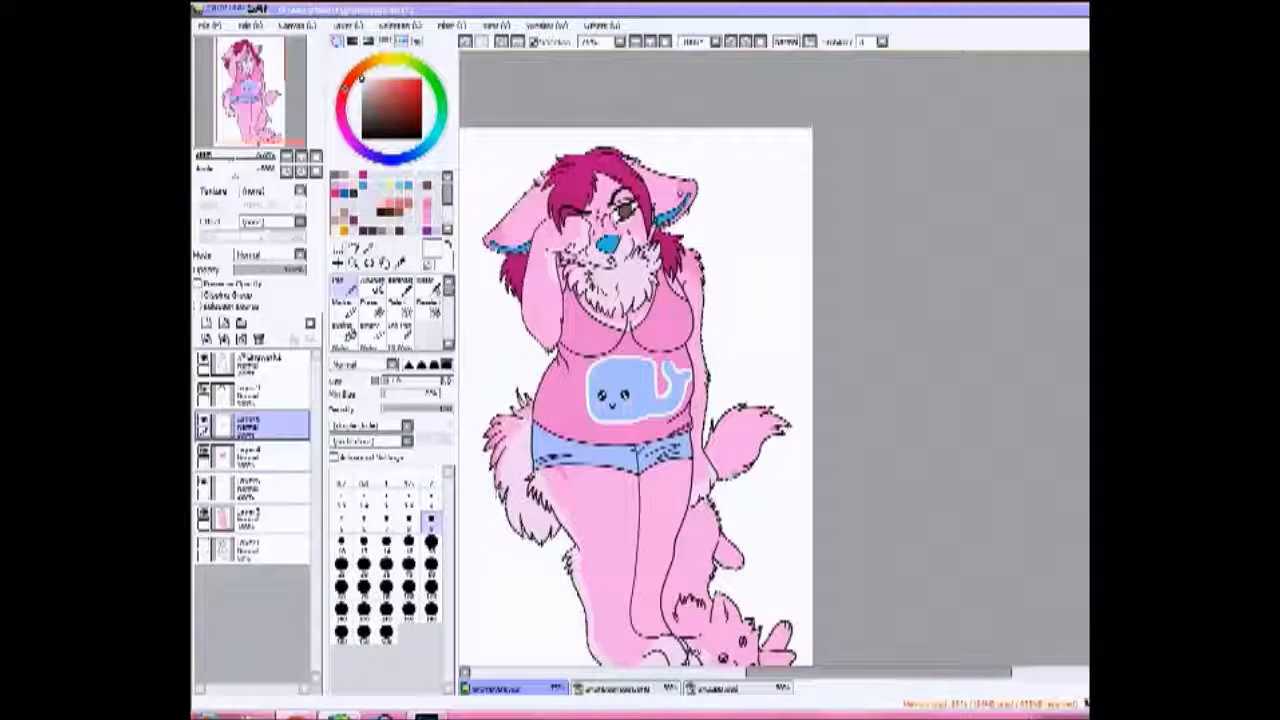
pyautogui.moveTo(569, 389); pyautogui.dragTo(574, 401)
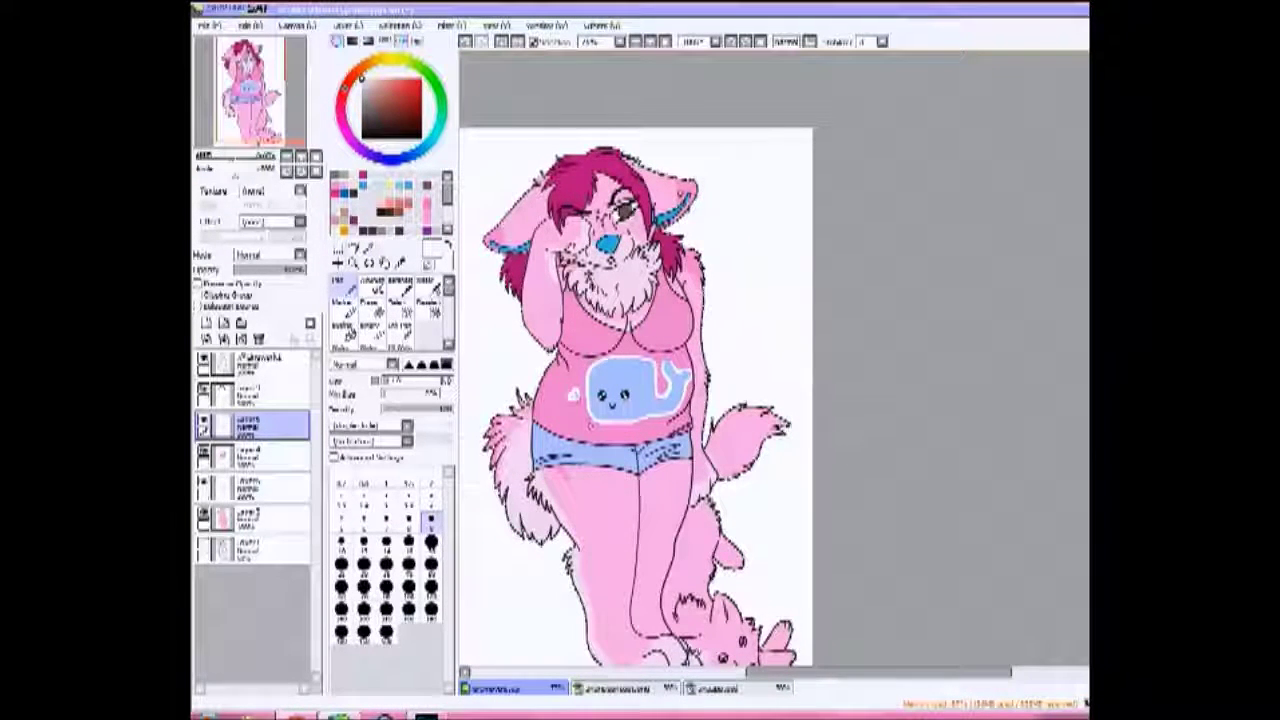
pyautogui.scroll(4, 770, 360)
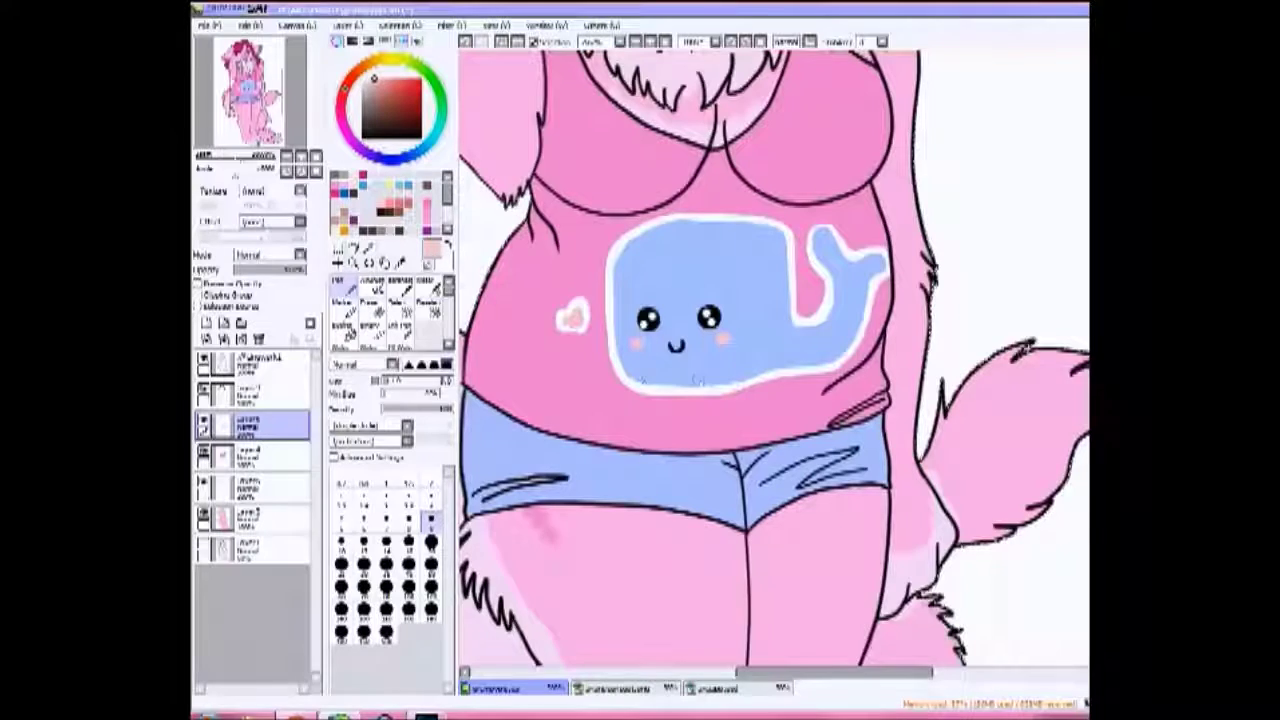
# Thin the white outline along the whale's underside and tail by erasing its outer edge
pyautogui.press('e')
pyautogui.scroll(4, 720, 390)
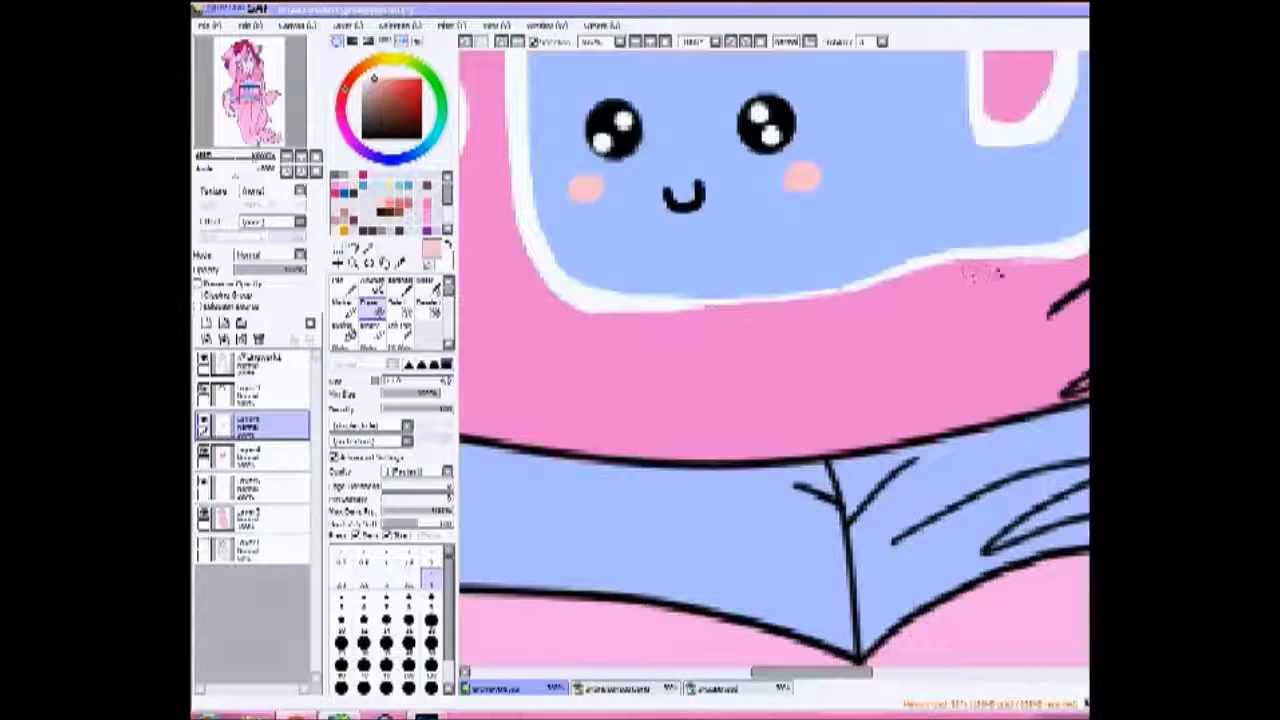
pyautogui.scroll(-1, 978, 272)
pyautogui.scroll(1, 1000, 255)
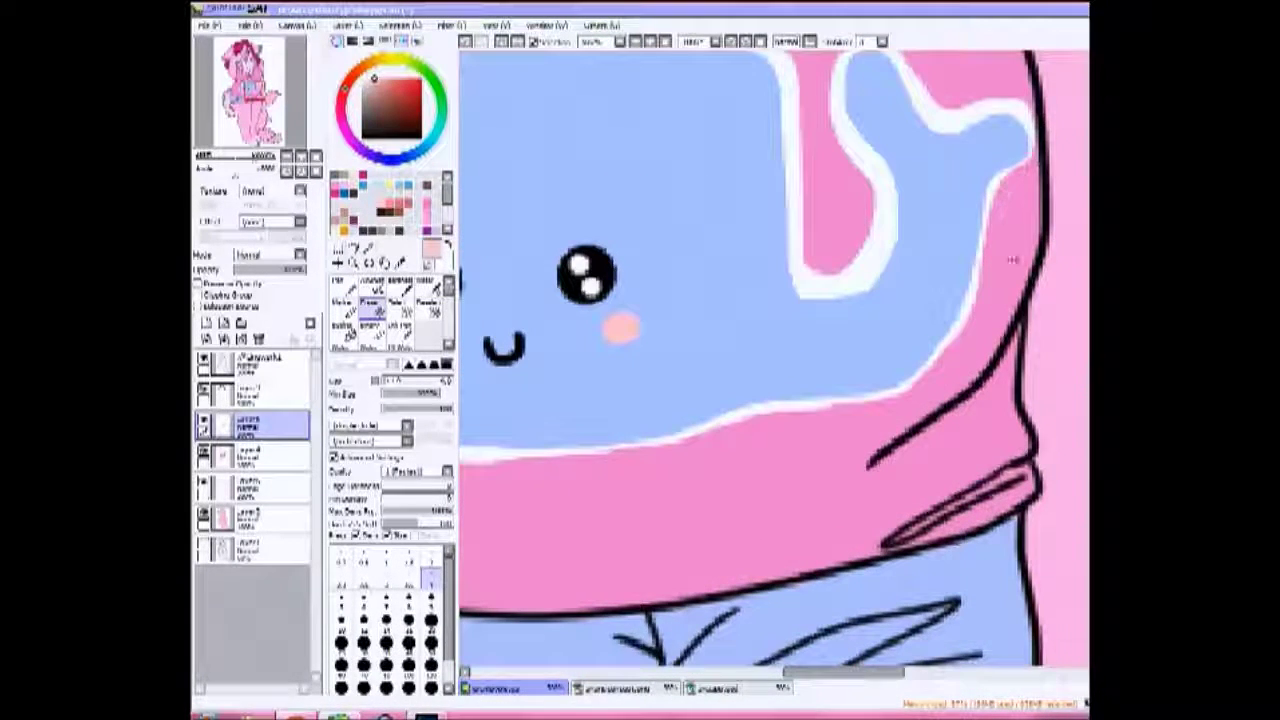
pyautogui.scroll(2, 1000, 160)
pyautogui.moveTo(884, 117); pyautogui.dragTo(895, 360)
# Thin the rest of the whale's white outline around the head and back, extending the light blue body into it
pyautogui.press('n')
pyautogui.keyDown('alt'); pyautogui.click(880, 280); pyautogui.keyUp('alt')
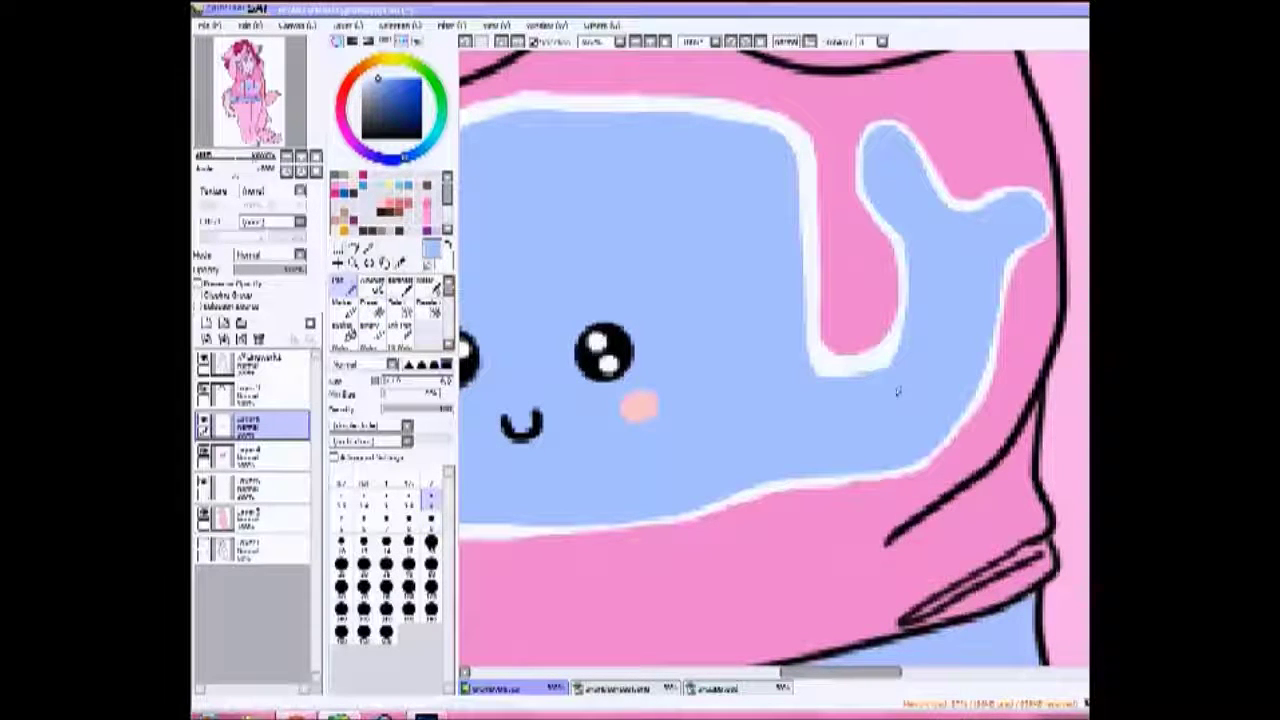
pyautogui.moveTo(785, 105); pyautogui.dragTo(815, 325)
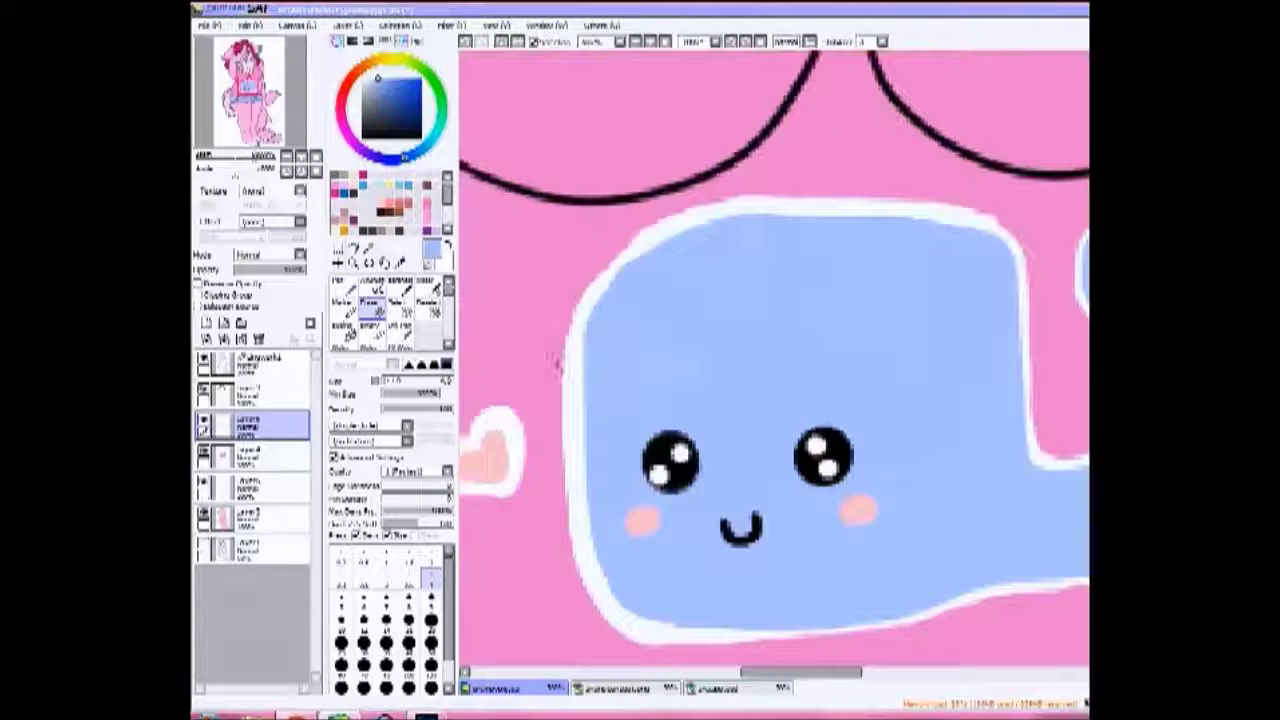
pyautogui.moveTo(560, 302); pyautogui.dragTo(582, 590)
pyautogui.moveTo(620, 250); pyautogui.dragTo(740, 205)
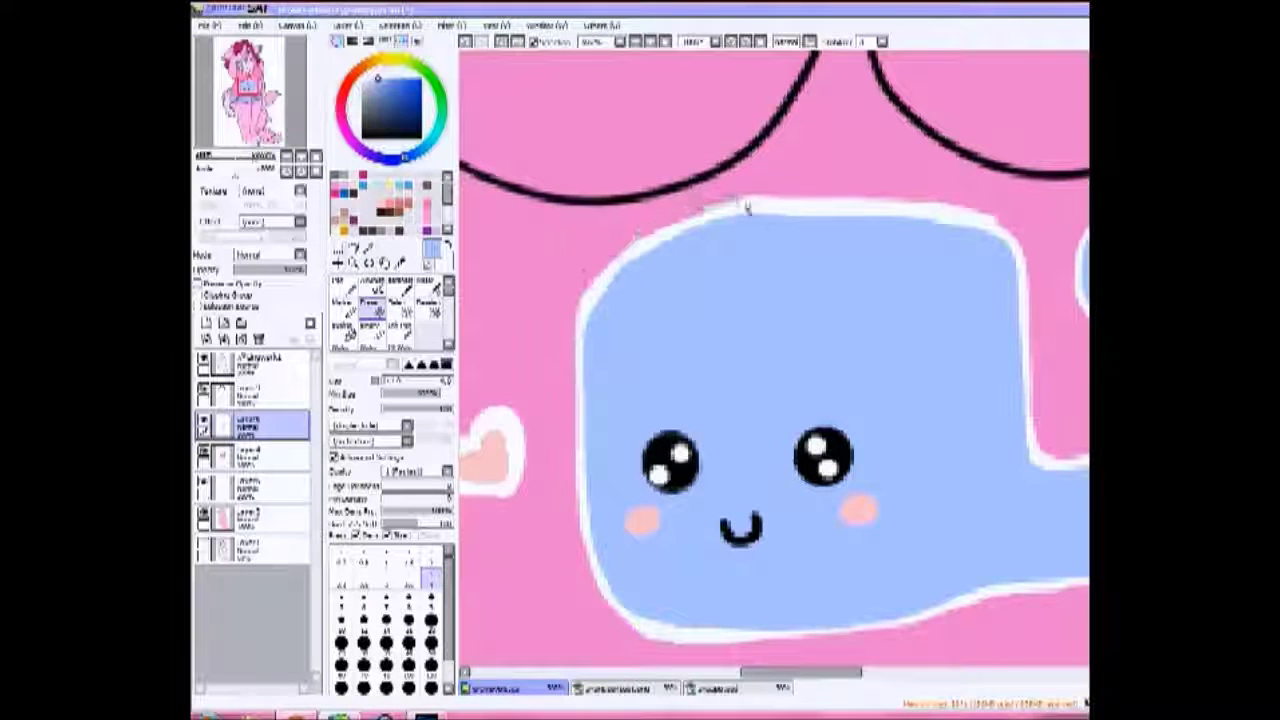
pyautogui.moveTo(580, 450); pyautogui.dragTo(500, 210)
pyautogui.moveTo(875, 385); pyautogui.dragTo(1031, 566)
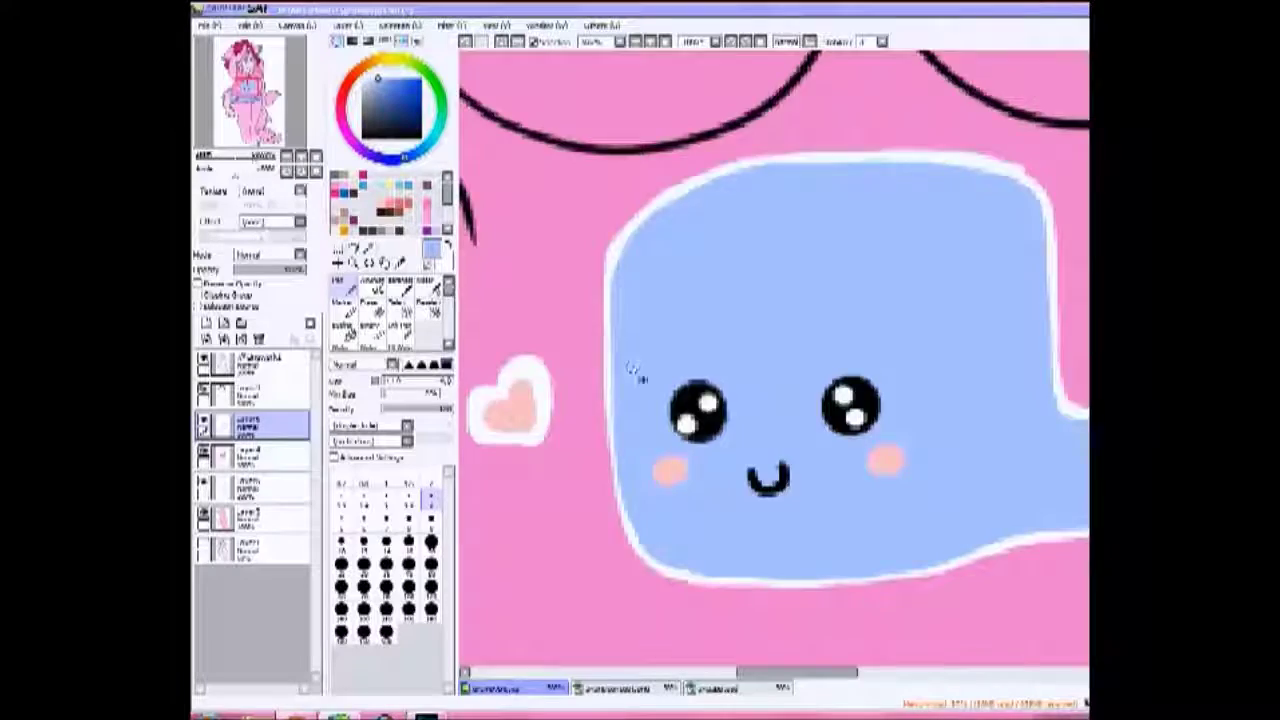
# Try hand-lettering "I whaley love you" in light blue above and below the whale
pyautogui.press('-')
pyautogui.press('-')
pyautogui.press('e')
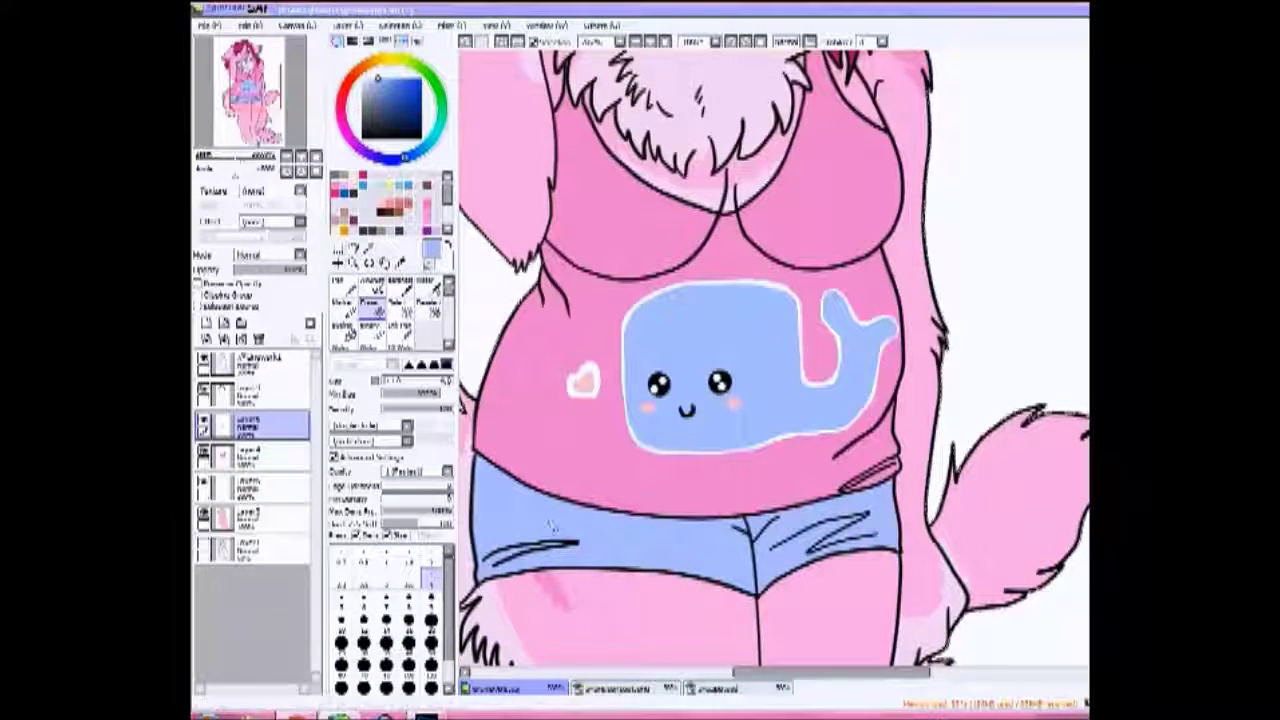
pyautogui.press('-')
pyautogui.press('n')
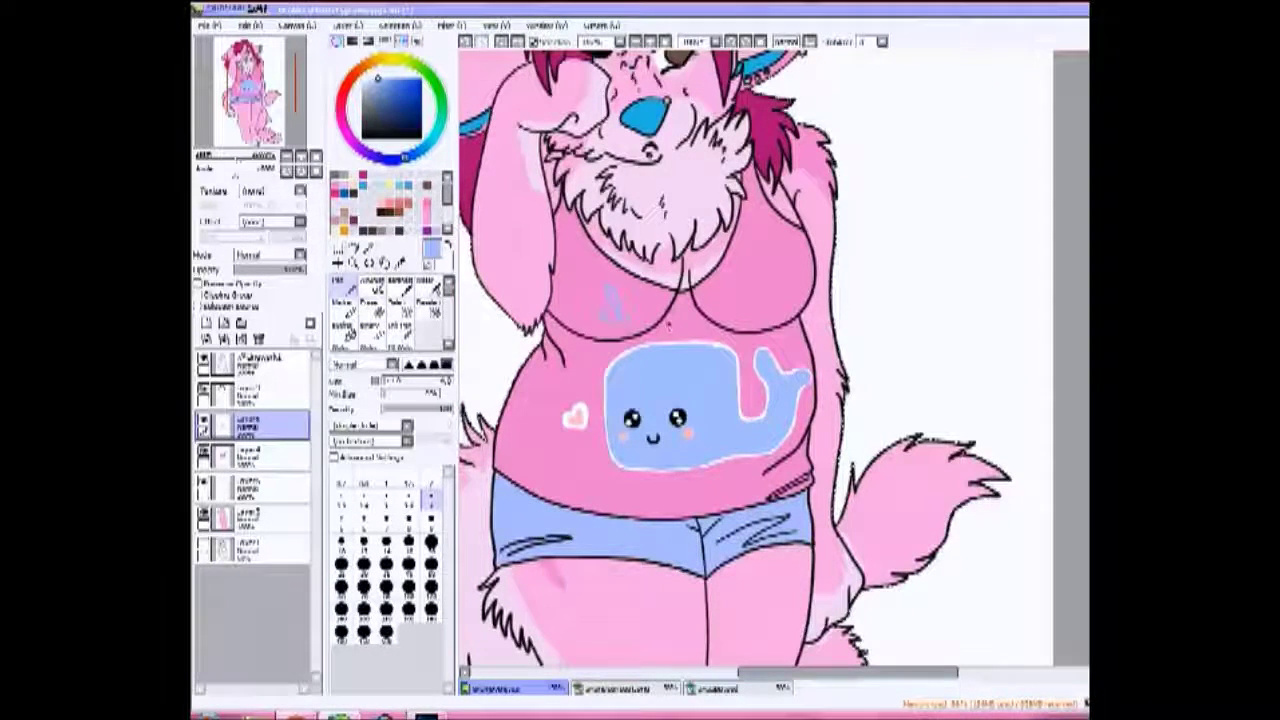
pyautogui.moveTo(605, 300); pyautogui.dragTo(755, 316)
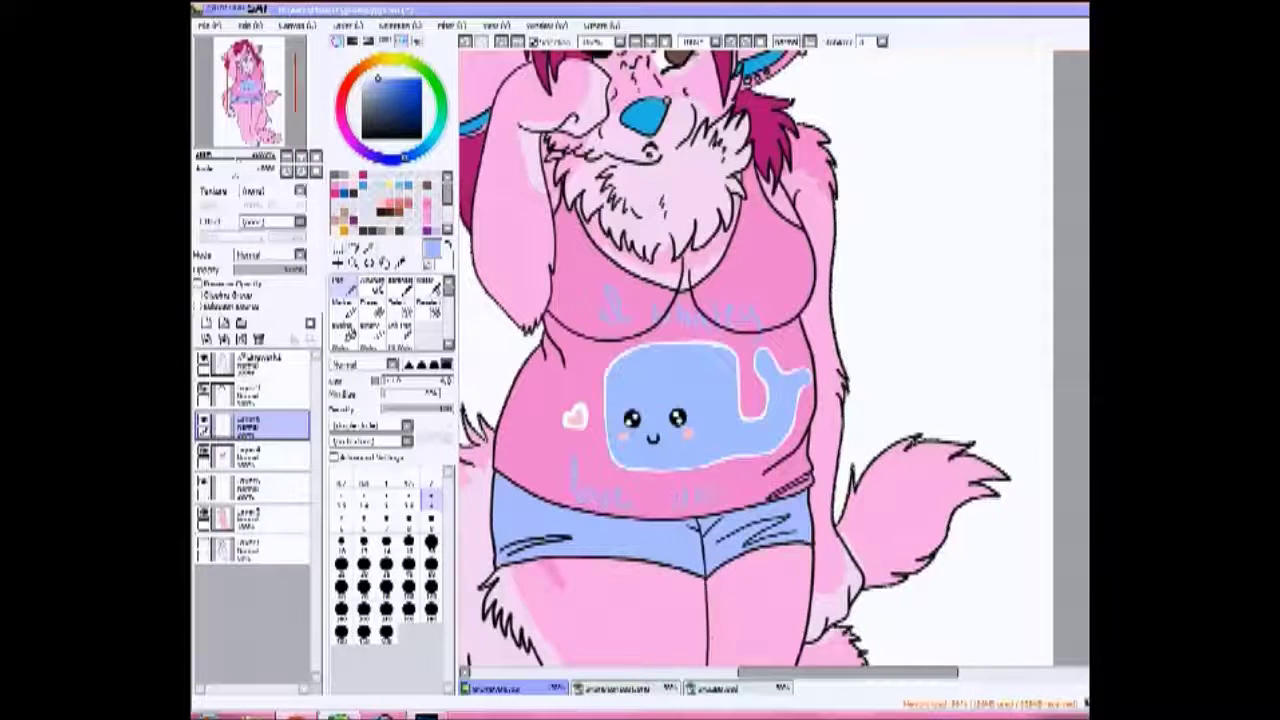
pyautogui.moveTo(600, 290)
pyautogui.mouseDown()
pyautogui.moveTo(630, 322)
pyautogui.moveTo(705, 330)
pyautogui.moveTo(740, 318)
pyautogui.moveTo(766, 324)
pyautogui.moveTo(766, 338)
pyautogui.moveTo(790, 232)
pyautogui.mouseUp()
pyautogui.hotkey('ctrl', 'z')
# Hand-letter "I whaley" above the whale and "love you!" below it in white
pyautogui.moveTo(625, 362); pyautogui.dragTo(632, 395)
pyautogui.moveTo(636, 386); pyautogui.dragTo(662, 398)
pyautogui.moveTo(664, 390); pyautogui.dragTo(742, 392)
pyautogui.moveTo(748, 380)
pyautogui.mouseDown()
pyautogui.moveTo(764, 396)
pyautogui.moveTo(777, 376)
pyautogui.mouseUp()
pyautogui.click(776, 384)
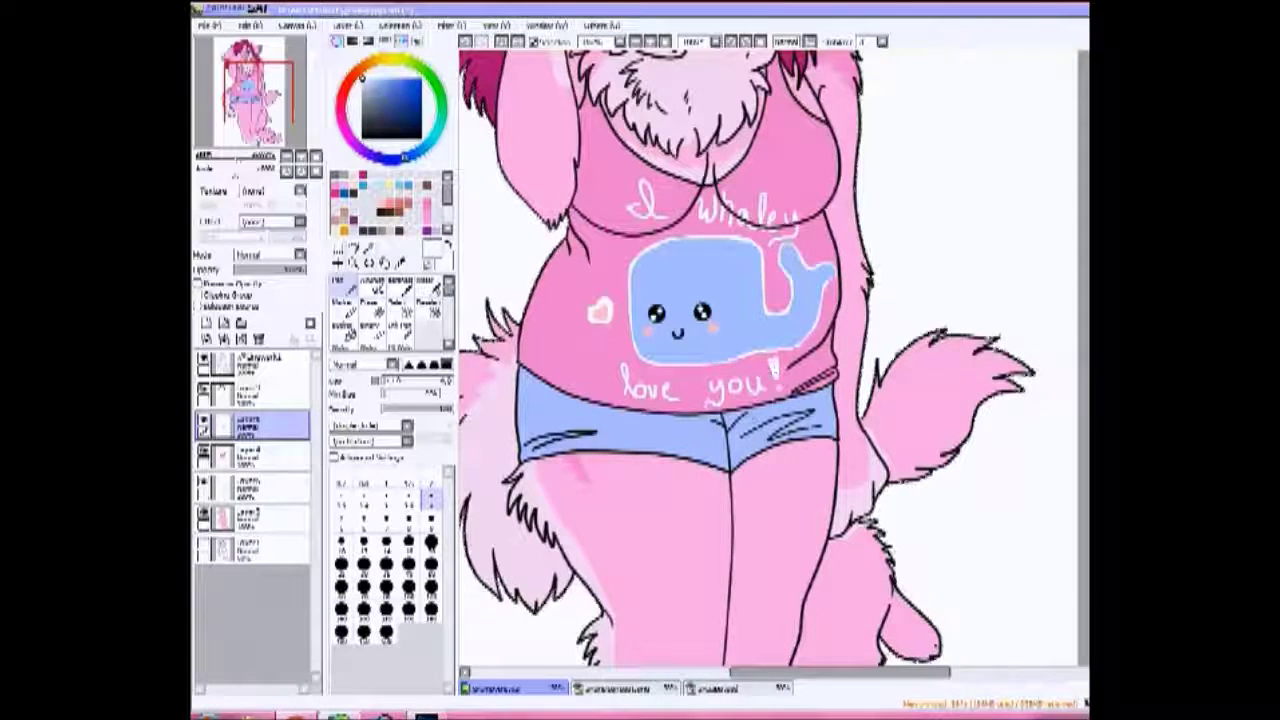
pyautogui.press('-')
pyautogui.press('-')
pyautogui.press('-')
# Try drawing a small pattern in a deeper blue directly on the shorts on a new layer
pyautogui.click(340, 248)
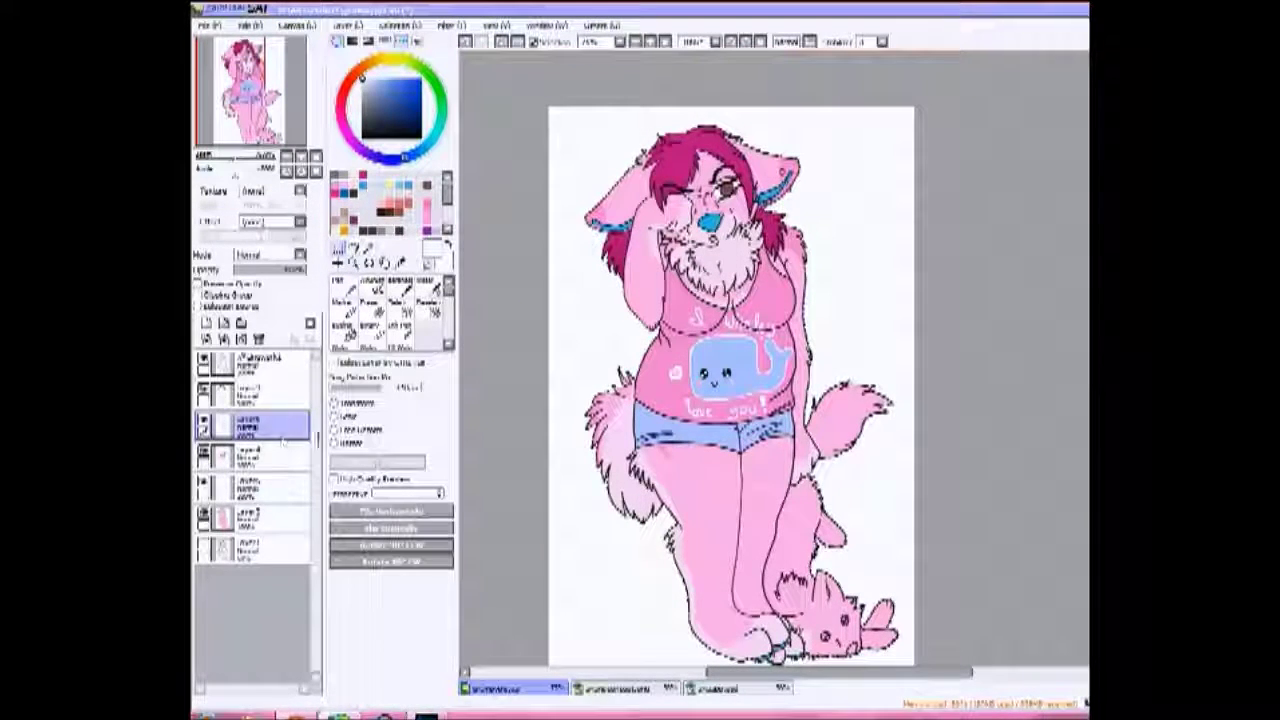
pyautogui.press('n')
pyautogui.press('+')
pyautogui.press('+')
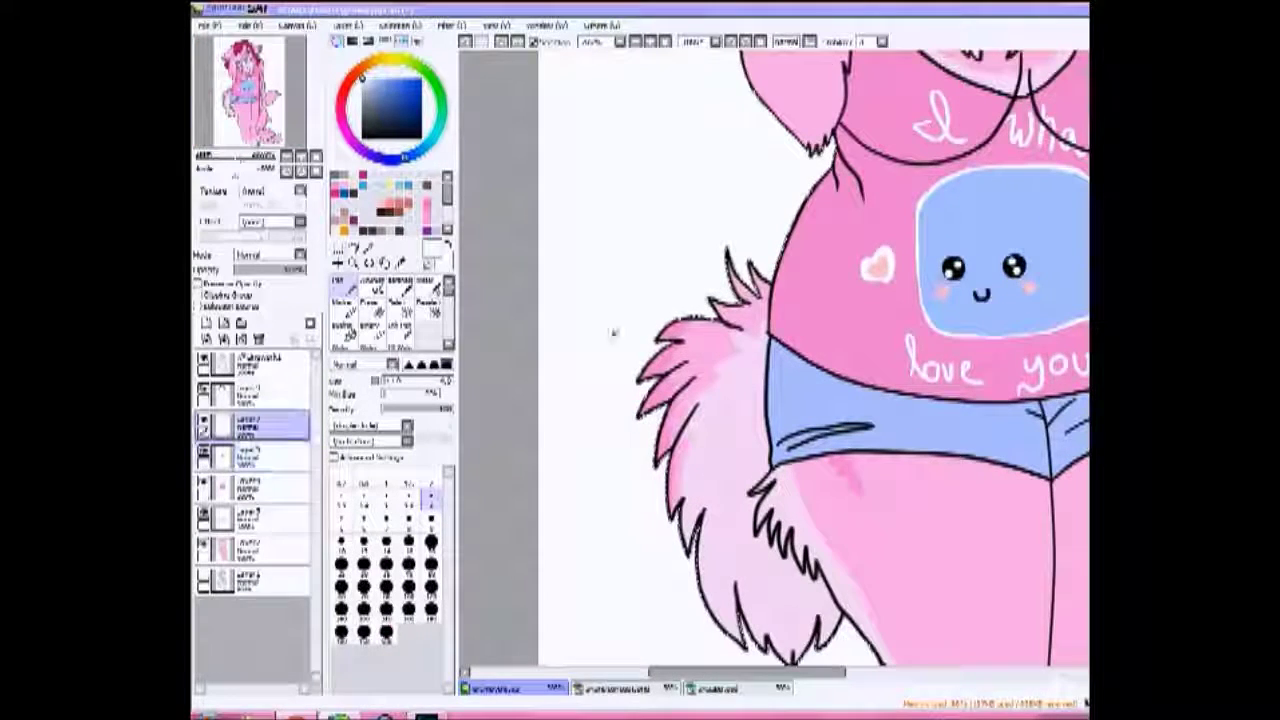
pyautogui.keyDown('alt'); pyautogui.click(771, 398); pyautogui.keyUp('alt')
pyautogui.moveTo(771, 398)
pyautogui.mouseDown()
pyautogui.moveTo(805, 355)
pyautogui.moveTo(790, 380)
pyautogui.moveTo(800, 395)
pyautogui.mouseUp()
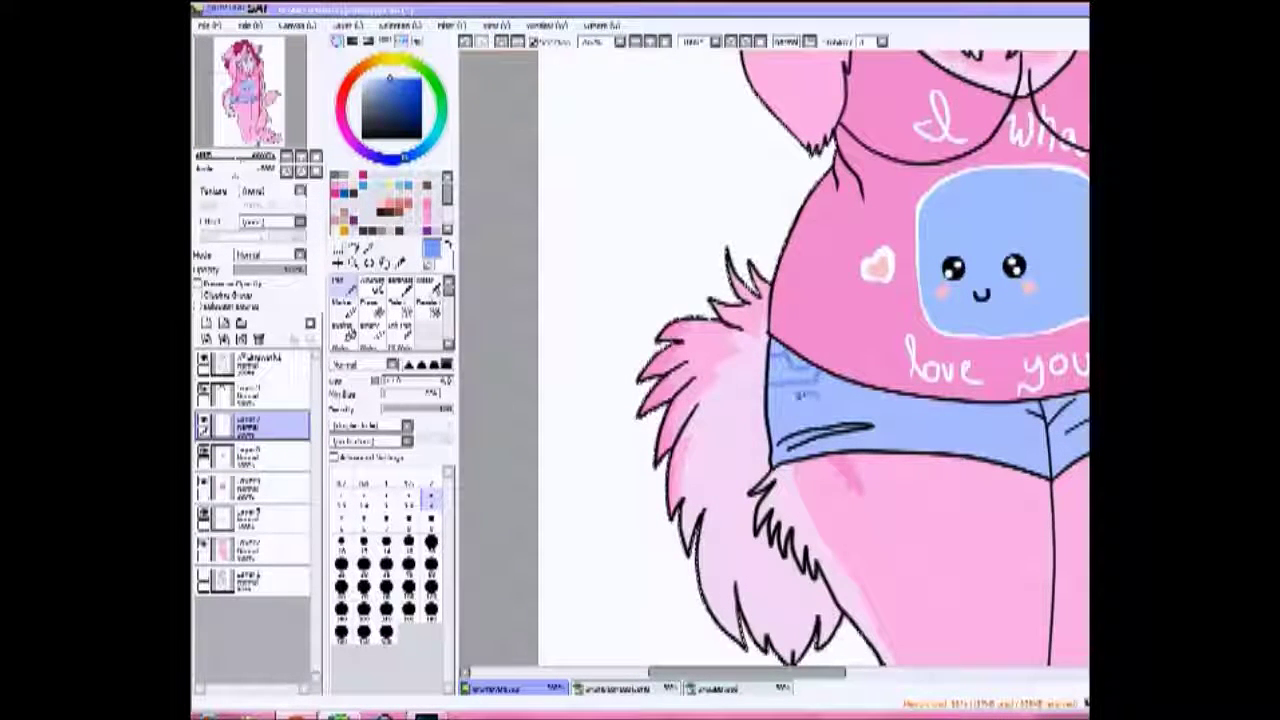
pyautogui.moveTo(623, 277)
pyautogui.mouseDown()
pyautogui.moveTo(780, 277)
pyautogui.moveTo(827, 343)
pyautogui.moveTo(798, 413)
pyautogui.mouseUp()
pyautogui.moveTo(755, 436)
pyautogui.mouseDown()
pyautogui.moveTo(836, 459)
pyautogui.moveTo(766, 464)
pyautogui.mouseUp()
pyautogui.hotkey('ctrl', 'z')
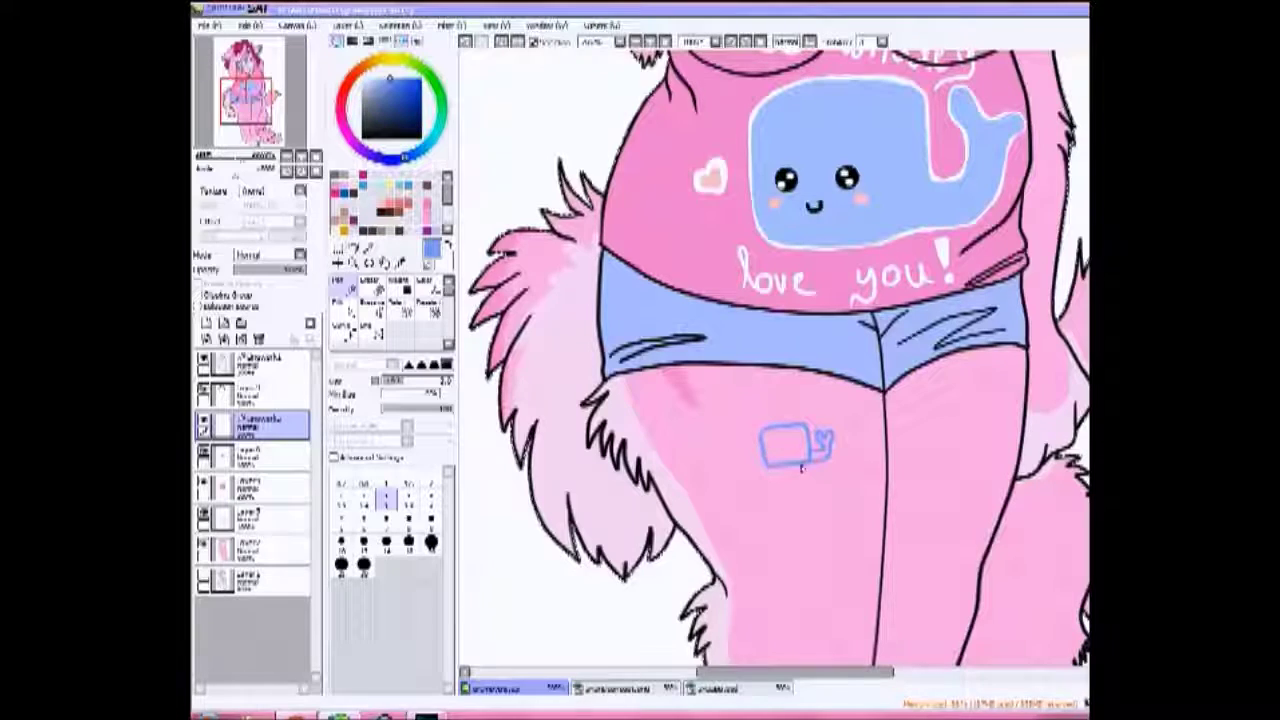
# Draw a small solid blue whale with a heart-shaped tail below the shorts and place a copy on the front of the shorts
pyautogui.moveTo(768, 432)
pyautogui.mouseDown()
pyautogui.moveTo(770, 467)
pyautogui.moveTo(812, 454)
pyautogui.moveTo(766, 431)
pyautogui.moveTo(768, 452)
pyautogui.moveTo(820, 427)
pyautogui.moveTo(832, 476)
pyautogui.mouseUp()
pyautogui.scroll(3, 785, 440)
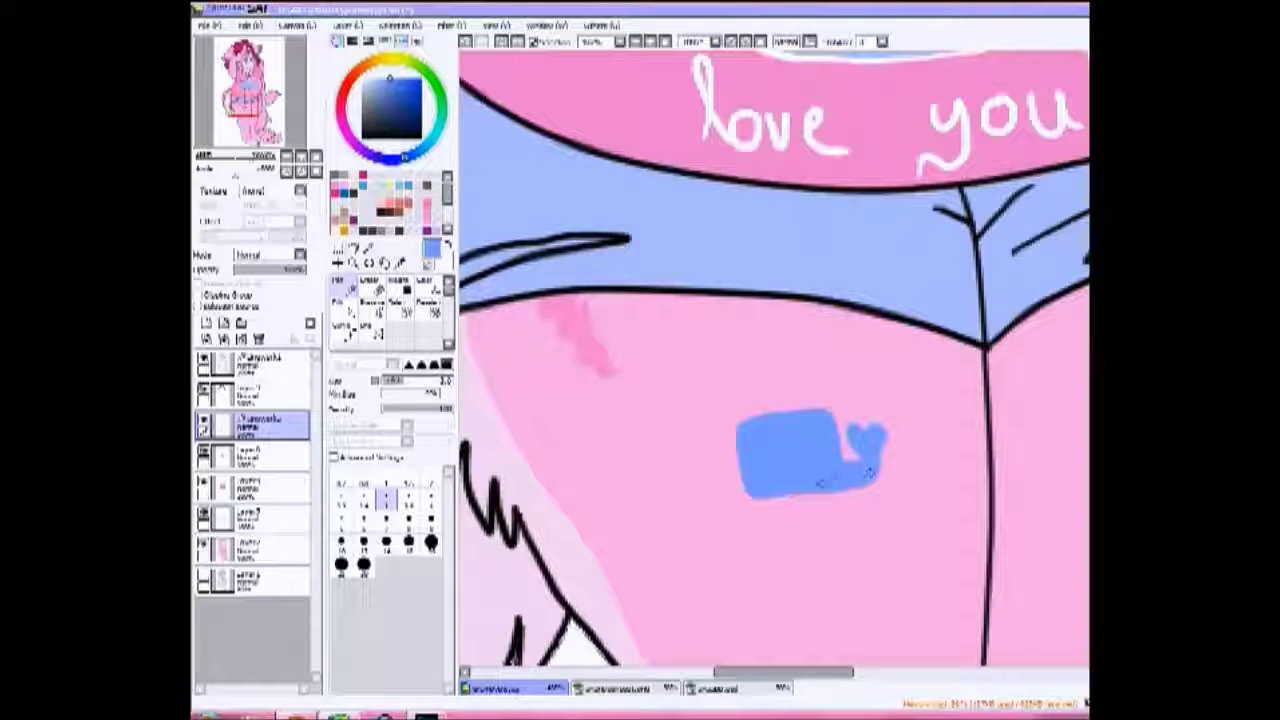
pyautogui.hotkey('ctrl', 'c')
pyautogui.hotkey('ctrl', 'v')
pyautogui.moveTo(810, 455); pyautogui.dragTo(895, 258)
pyautogui.hotkey('ctrl', 't')
pyautogui.press('Return')
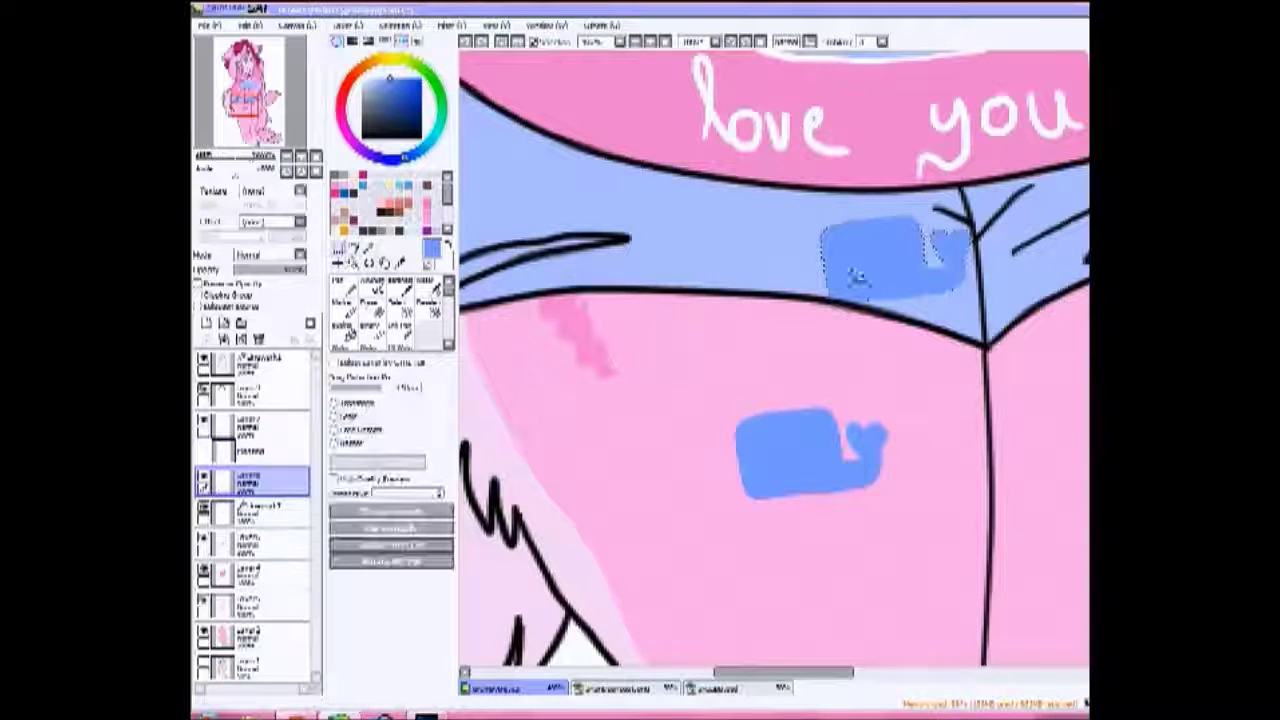
# Paste another small whale near the waistband of the shorts and recolor it pale grayish blue
pyautogui.click(250, 517)
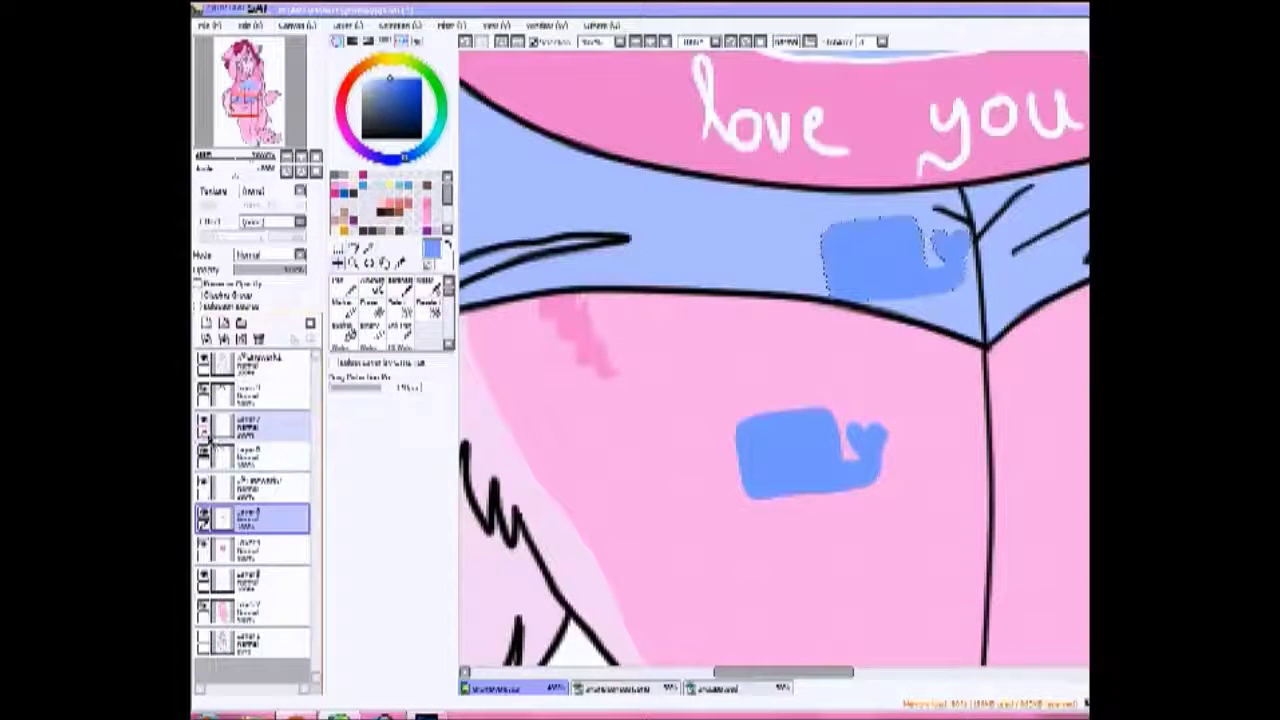
pyautogui.click(255, 487)
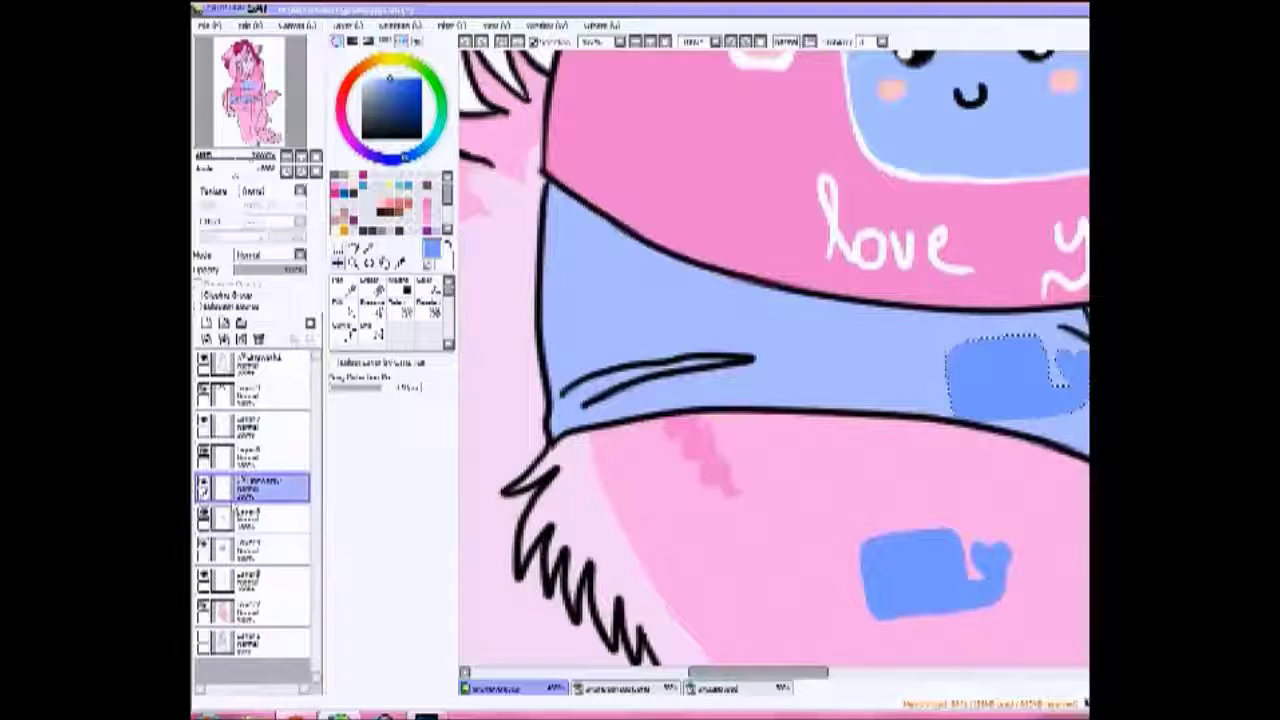
pyautogui.hotkey('ctrl', 'd')
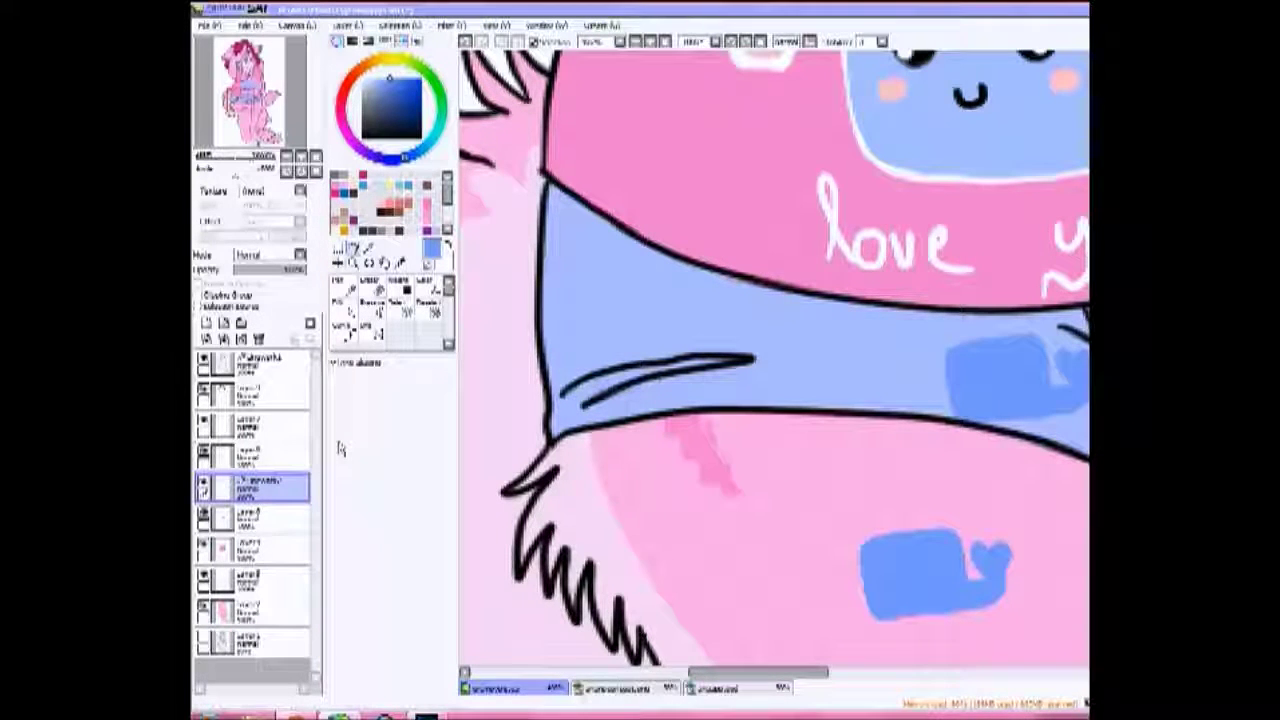
pyautogui.hotkey('ctrl', 'v')
pyautogui.moveTo(835, 283); pyautogui.dragTo(878, 333)
pyautogui.click(432, 338)
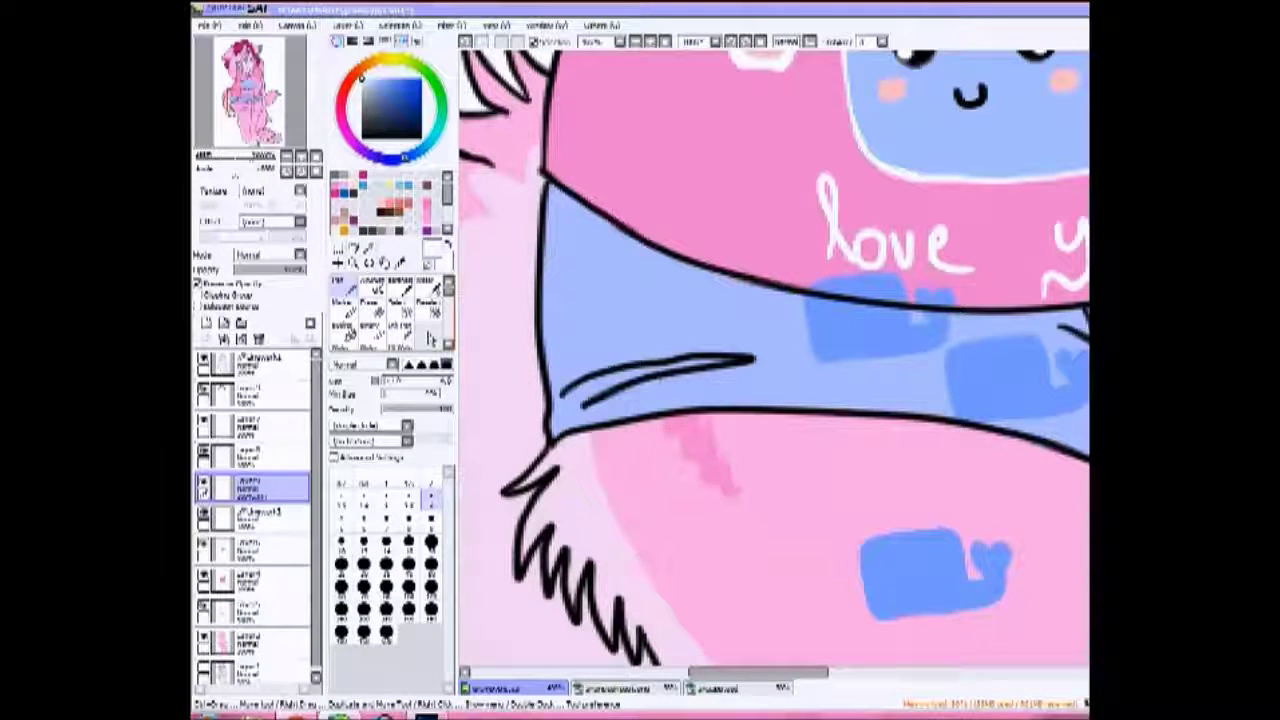
# Paste two more small whales on the shorts, recoloring the one at the lower hem dark blue
pyautogui.click(205, 517)
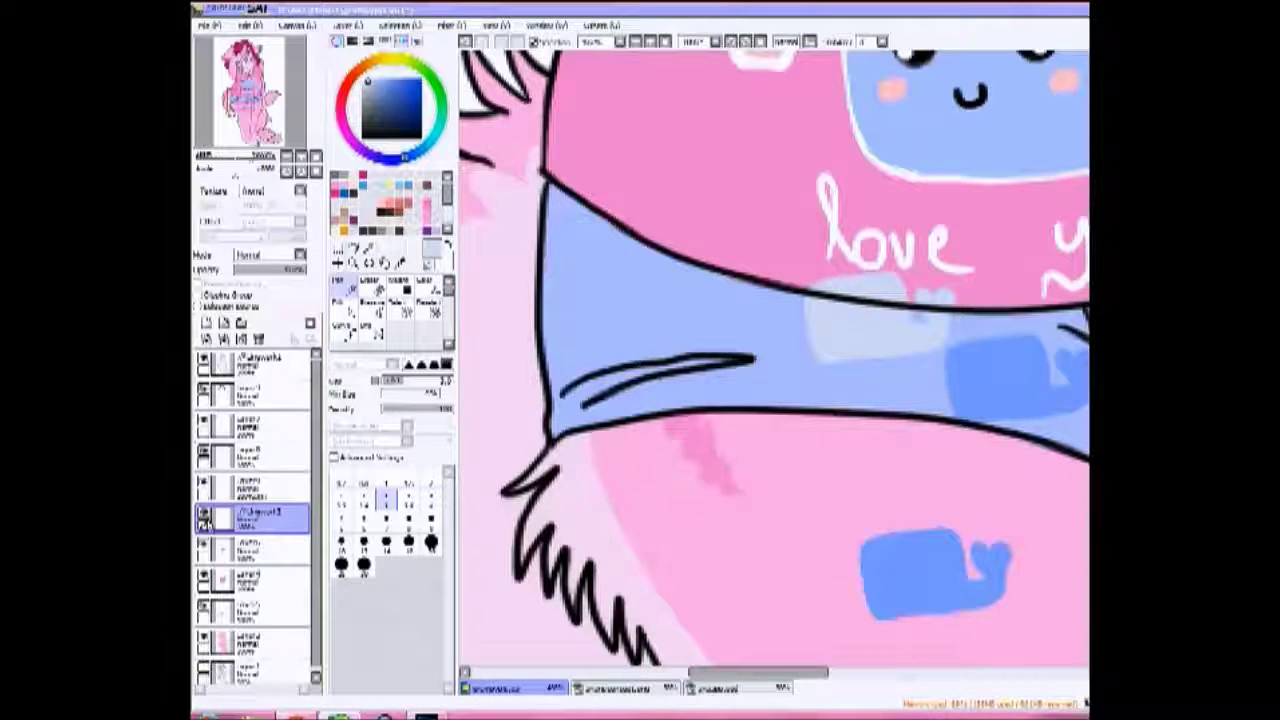
pyautogui.hotkey('ctrl', 'v')
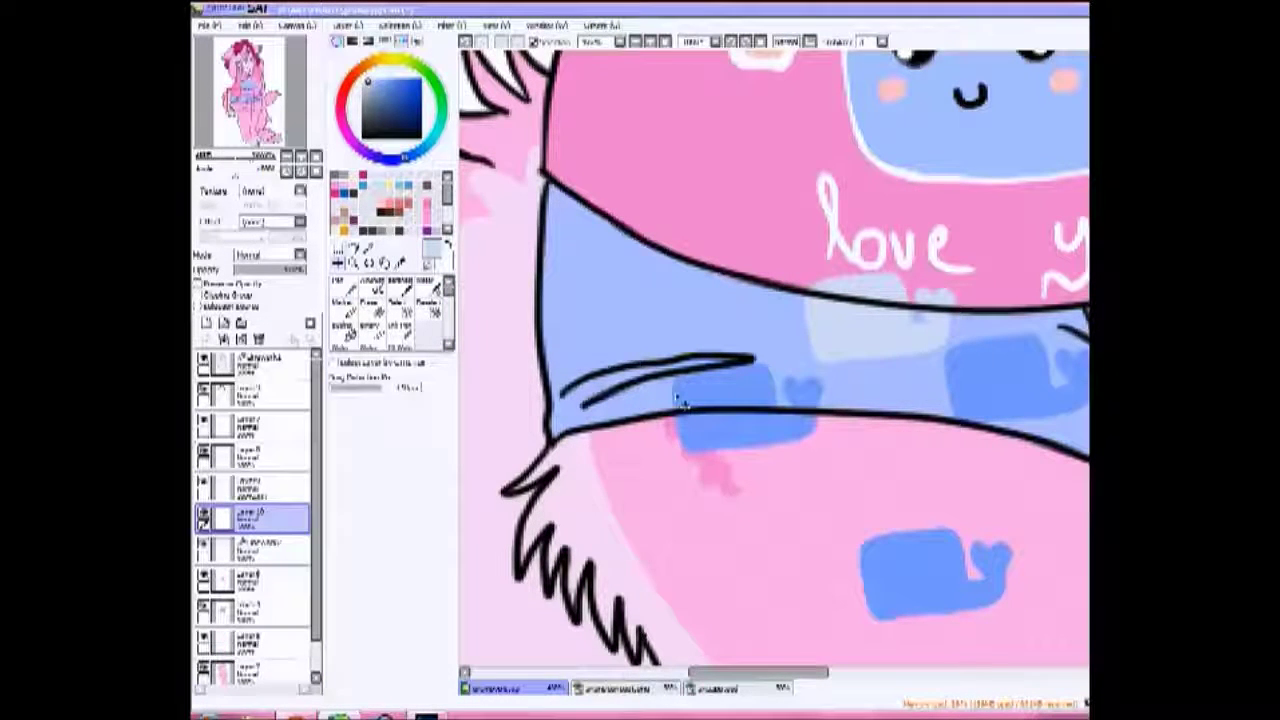
pyautogui.moveTo(680, 402); pyautogui.dragTo(777, 405)
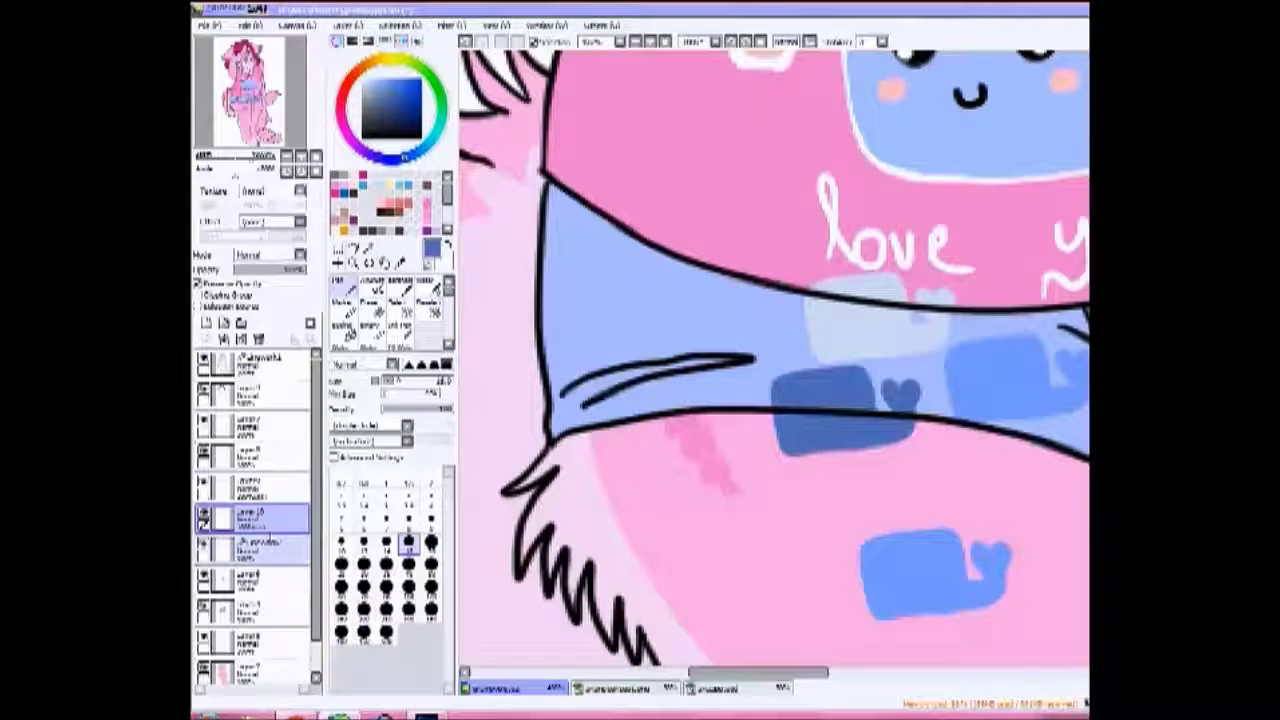
pyautogui.hotkey('ctrl', 'v')
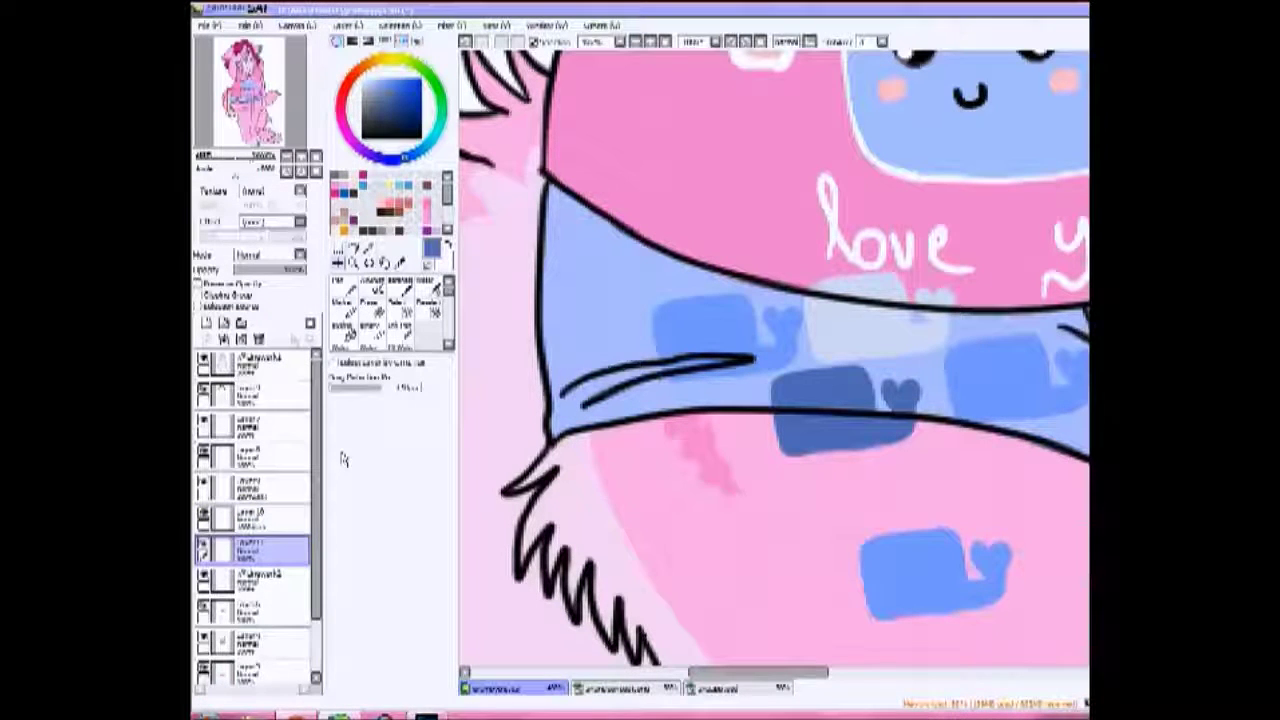
# Paste more small whales across the other leg of the shorts, colored dark blue, medium blue and pale grayish blue
pyautogui.press('Return')
pyautogui.hotkey('ctrl', 'v')
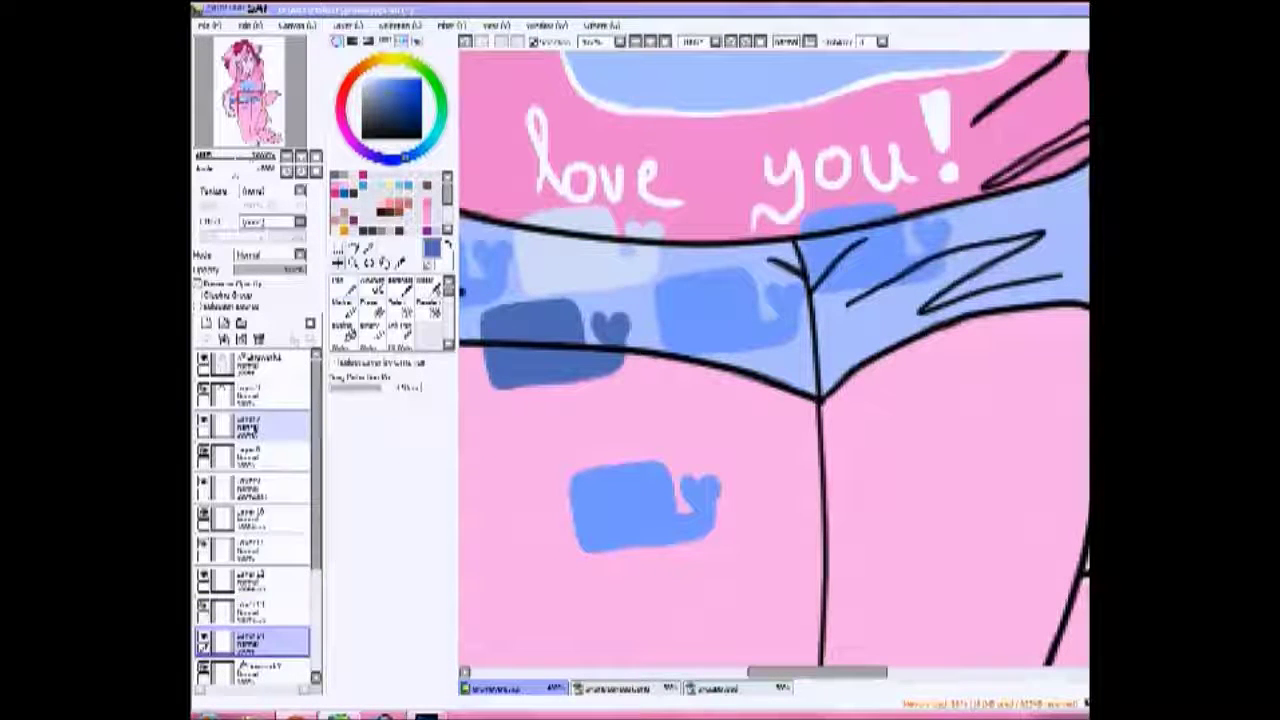
pyautogui.hotkey('ctrl', 'v')
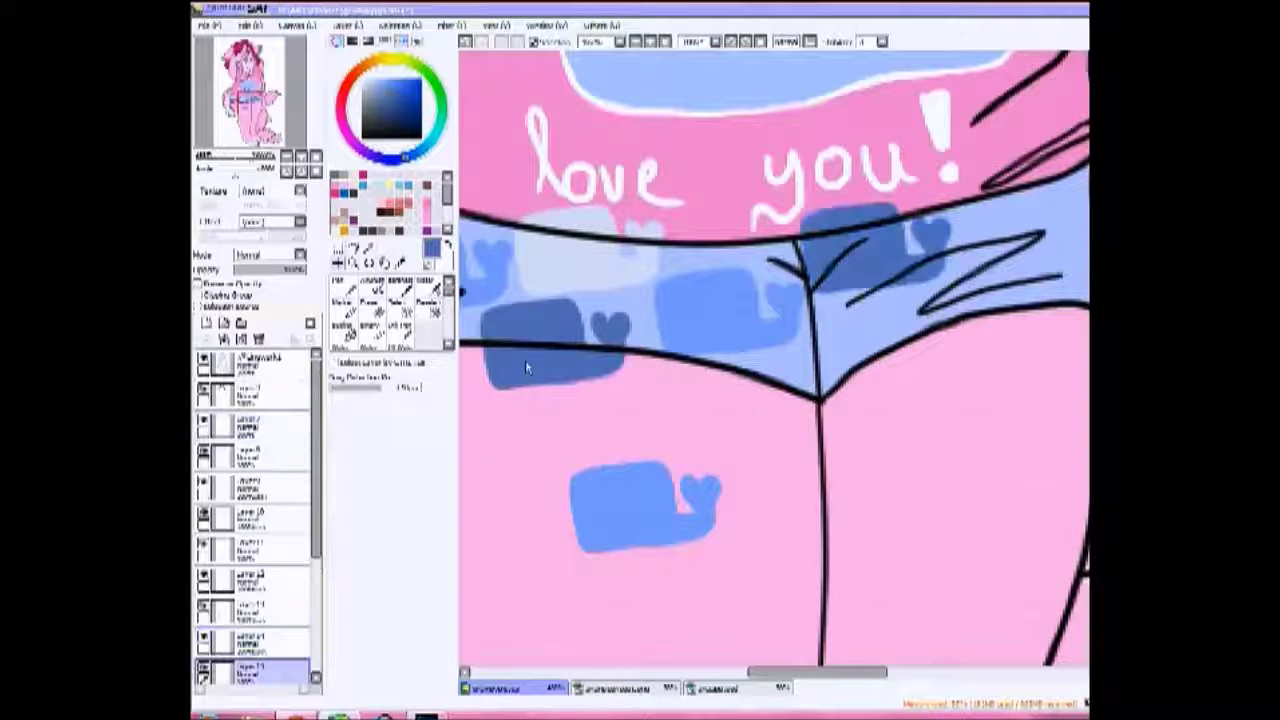
pyautogui.moveTo(925, 380); pyautogui.dragTo(1030, 300)
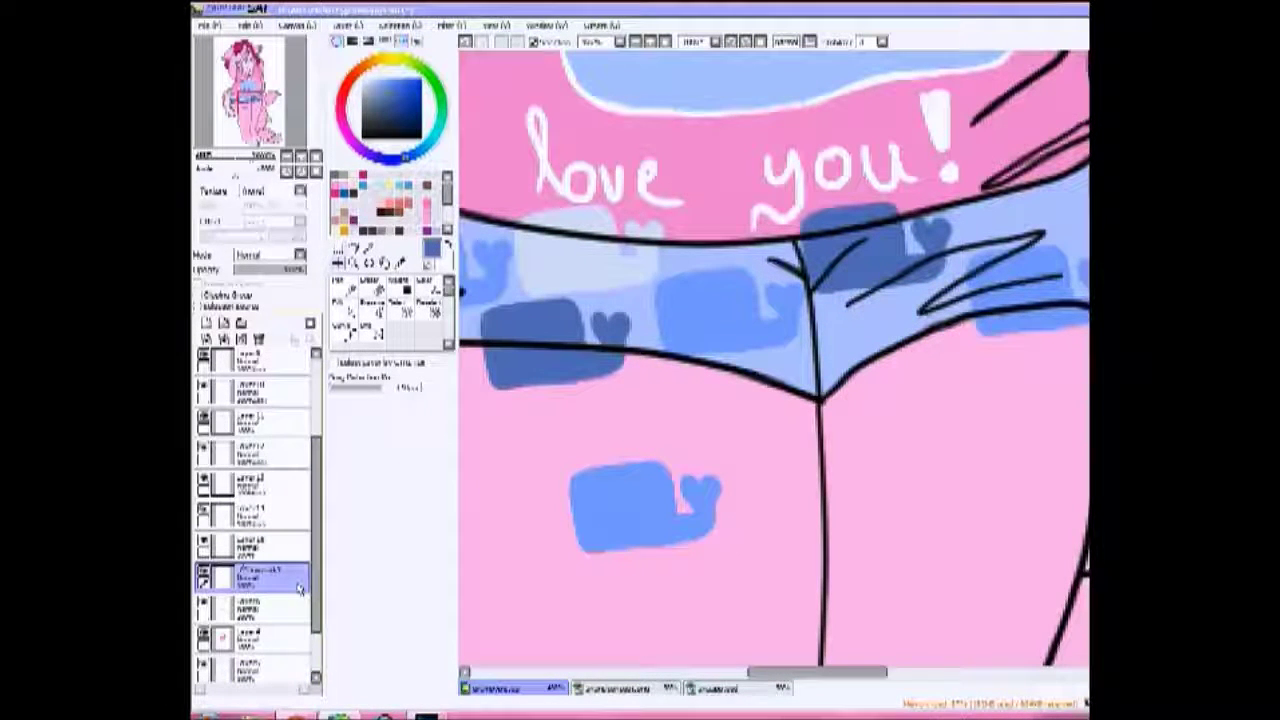
pyautogui.press('Return')
pyautogui.hotkey('ctrl', 'v')
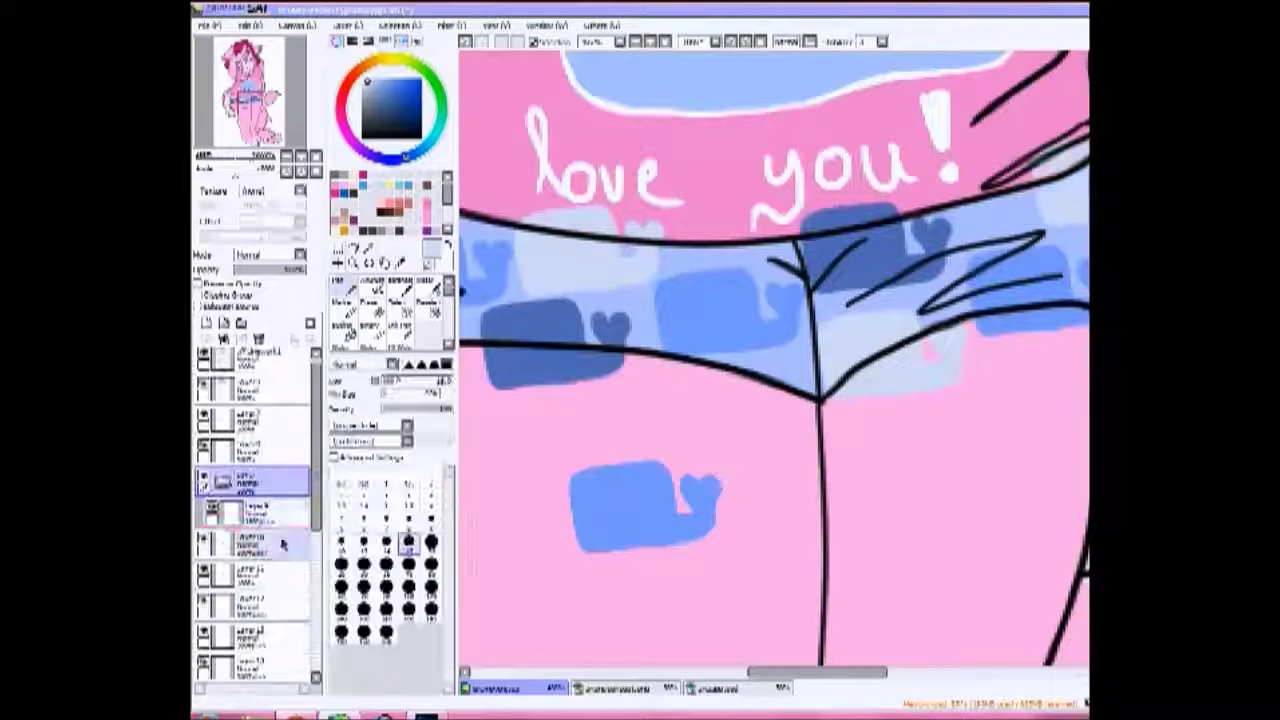
# Gather the small whale layers into a layer folder and remove the spare whale below the shorts
pyautogui.click(283, 535)
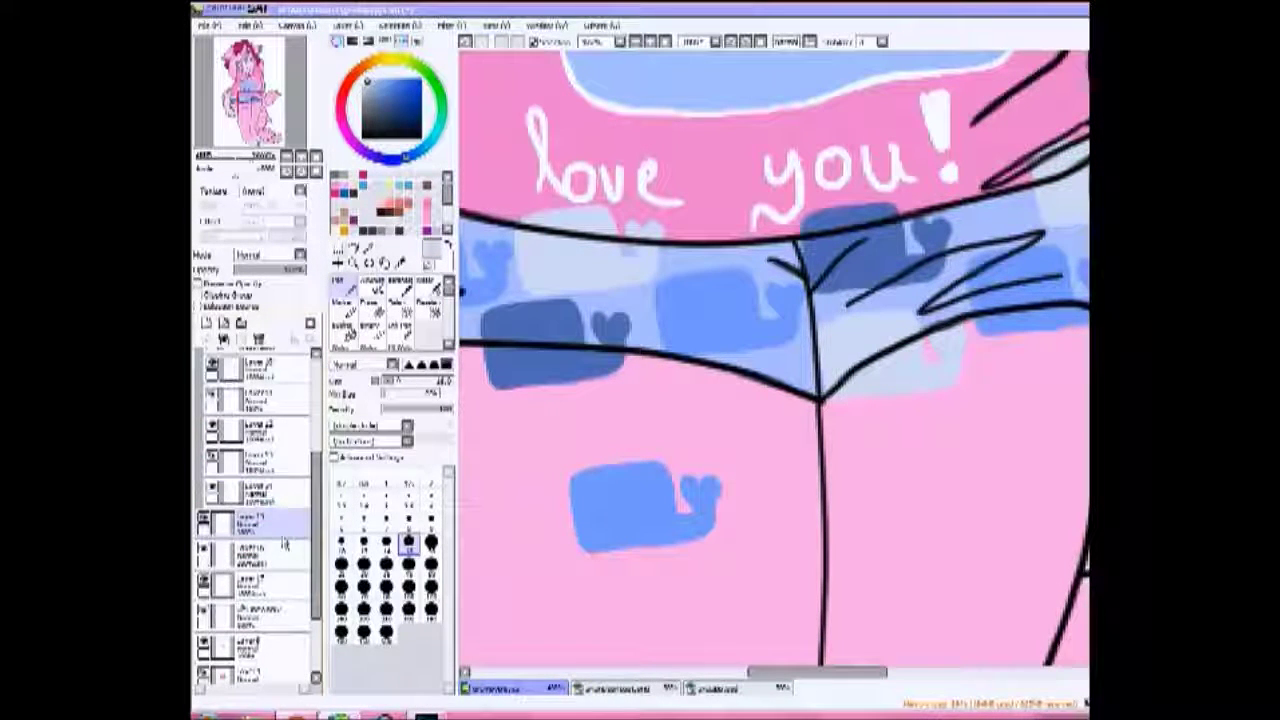
pyautogui.moveTo(283, 540); pyautogui.dragTo(260, 487)
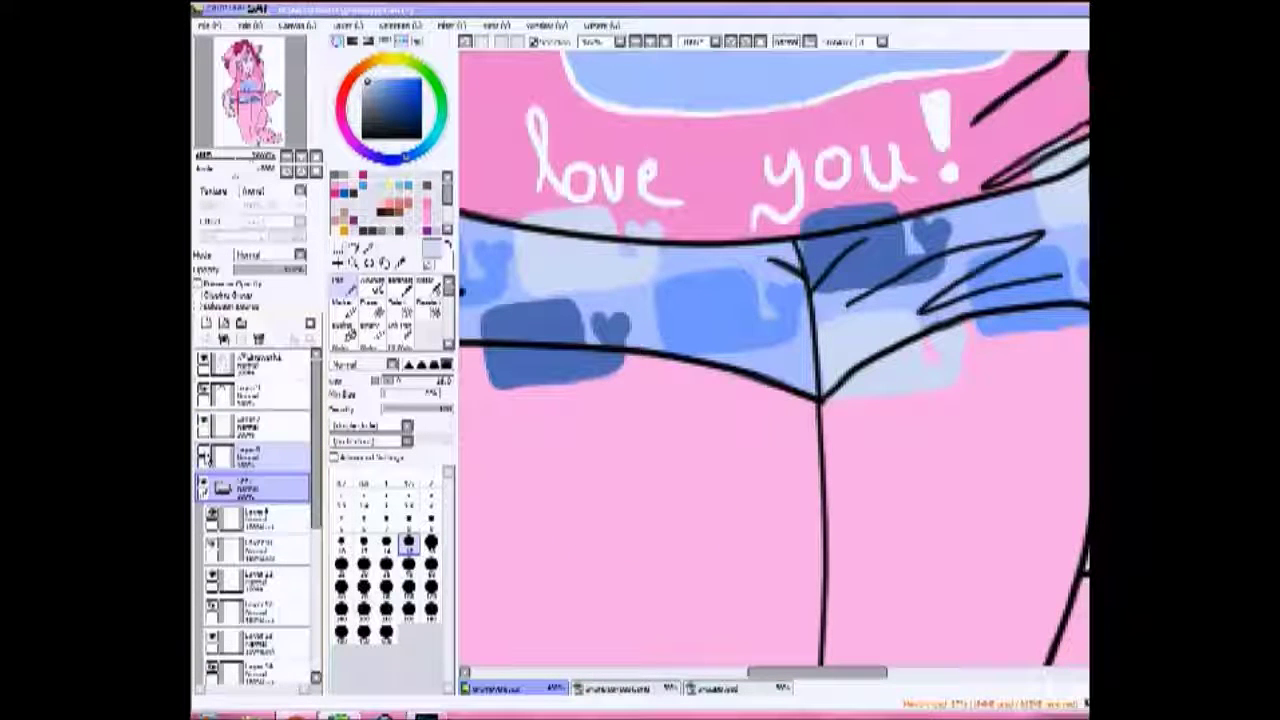
pyautogui.scroll(-3, 255, 500)
# Erase the parts of the small whales that spill outside the shorts and touch up the shorts' light blue base
pyautogui.click(255, 512)
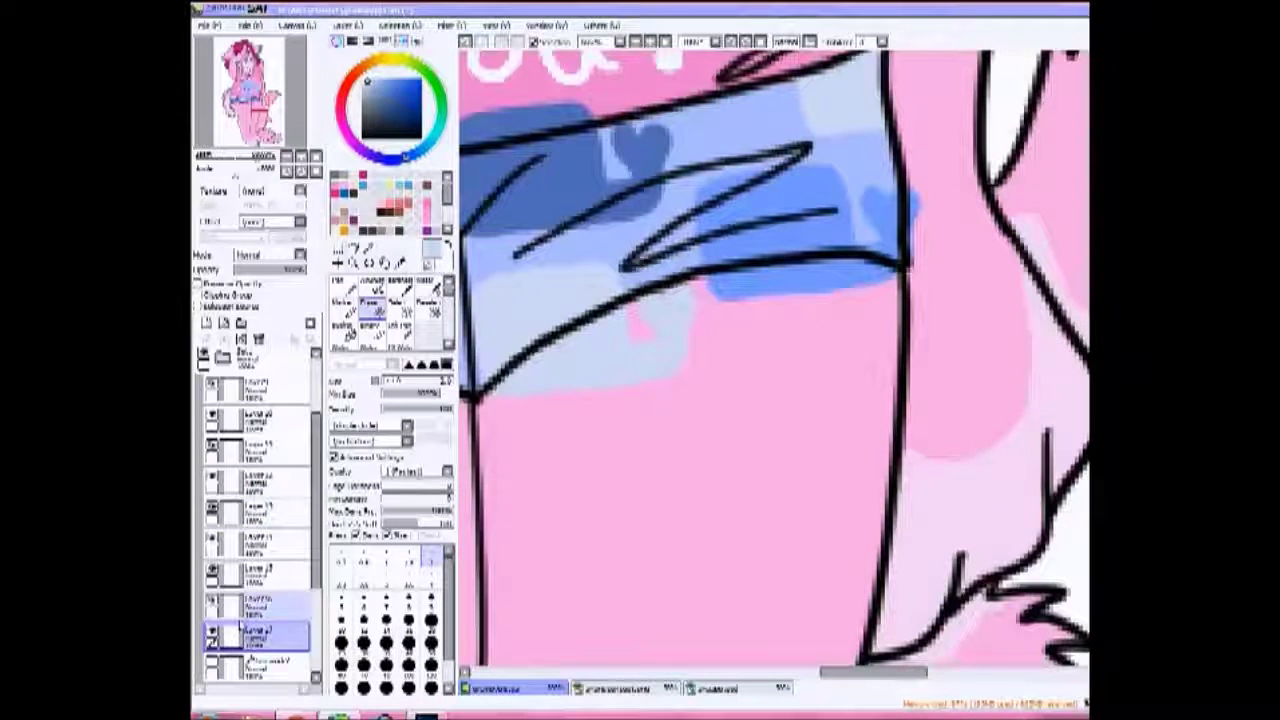
pyautogui.click(255, 570)
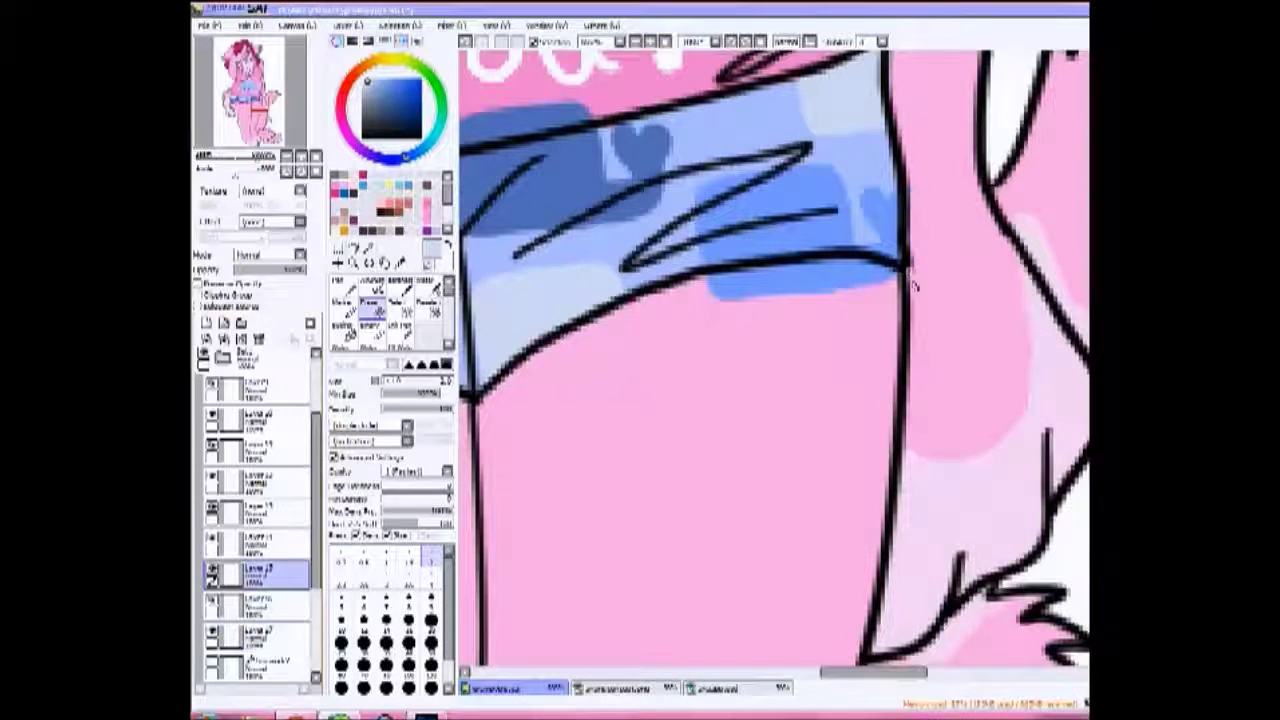
pyautogui.moveTo(912, 285)
pyautogui.mouseDown()
pyautogui.moveTo(800, 286)
pyautogui.moveTo(858, 290)
pyautogui.mouseUp()
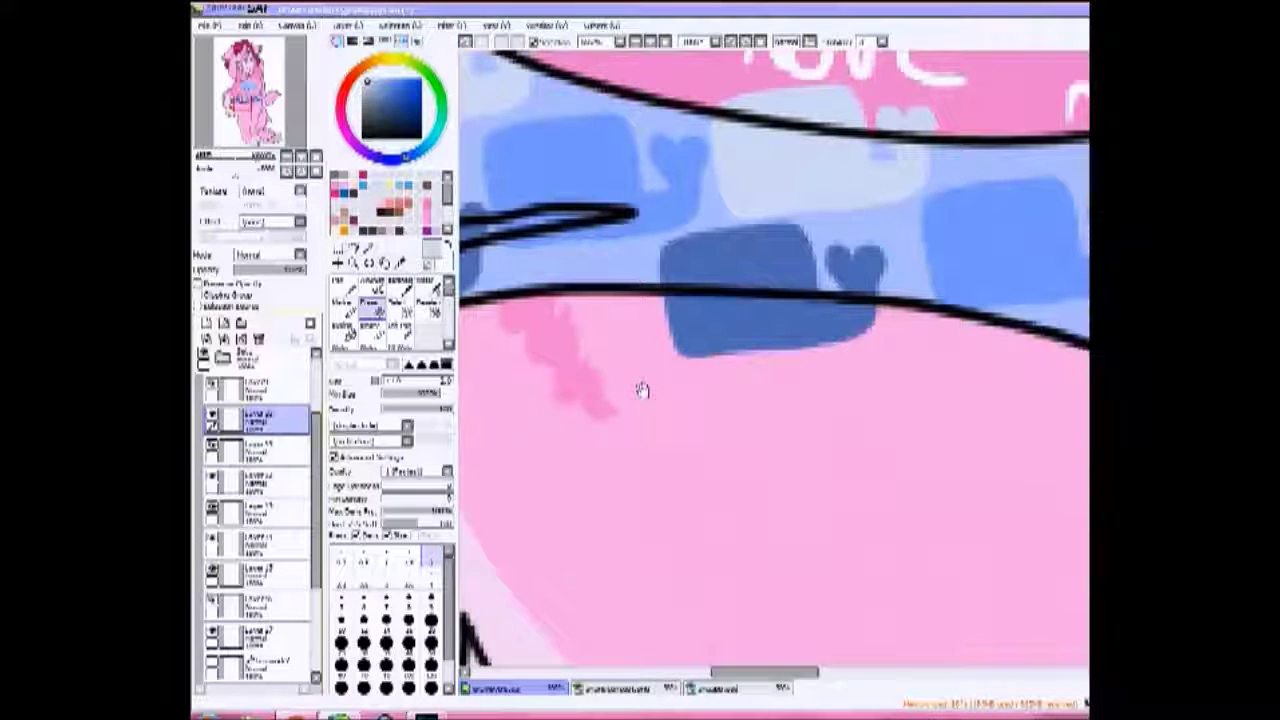
pyautogui.moveTo(772, 338)
pyautogui.mouseDown()
pyautogui.moveTo(657, 306)
pyautogui.moveTo(768, 336)
pyautogui.mouseUp()
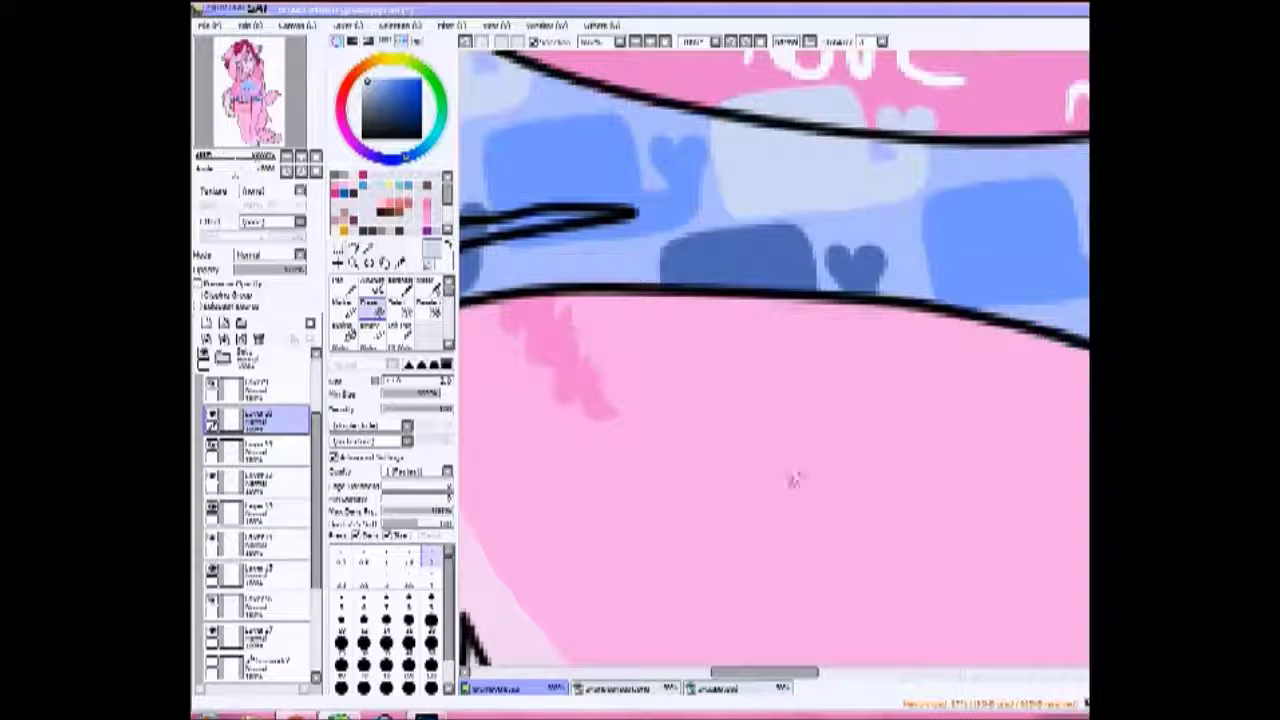
pyautogui.click(257, 390)
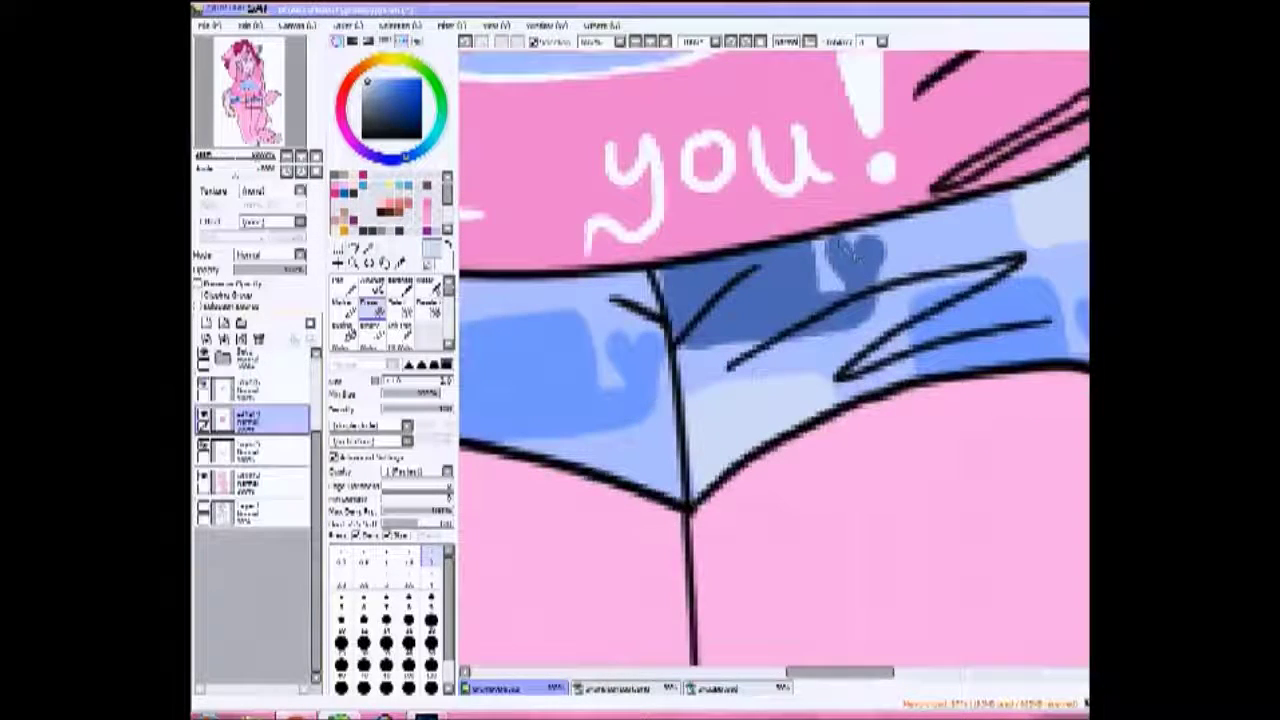
pyautogui.click(257, 450)
pyautogui.click(342, 283)
pyautogui.hscroll(-10, 774, 360)
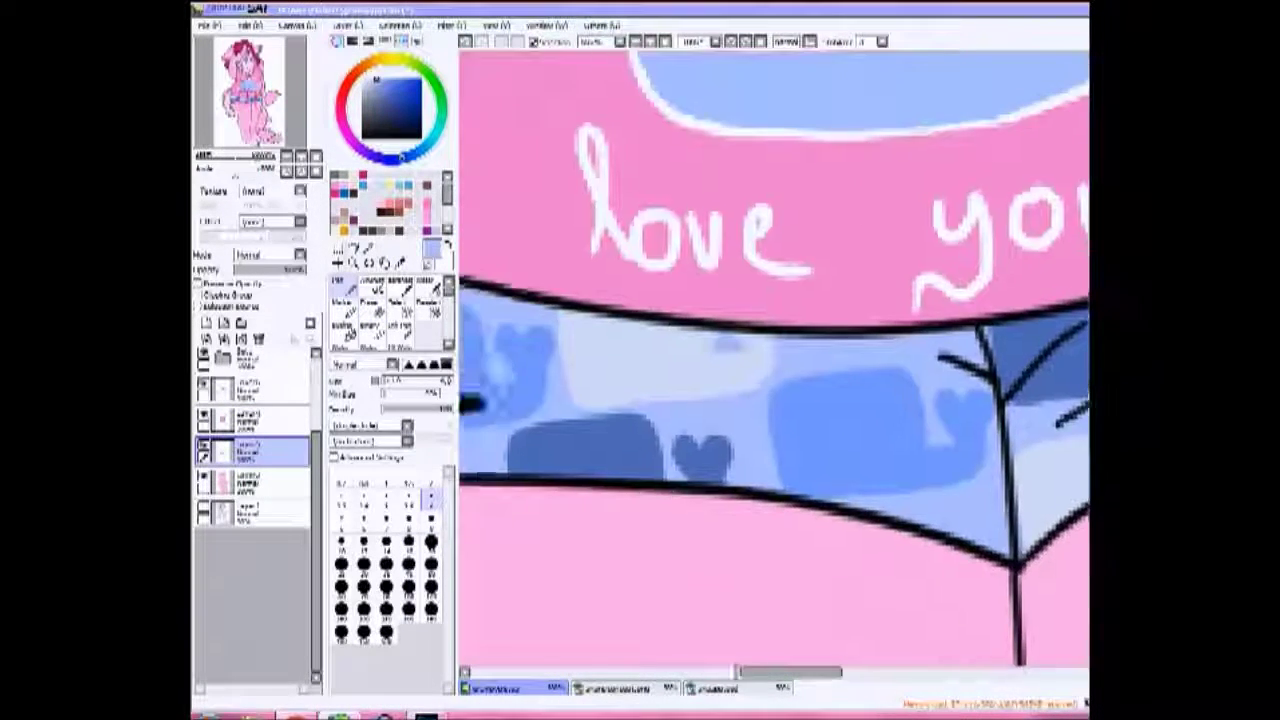
pyautogui.scroll(-3, 774, 360)
pyautogui.scroll(2, 800, 168)
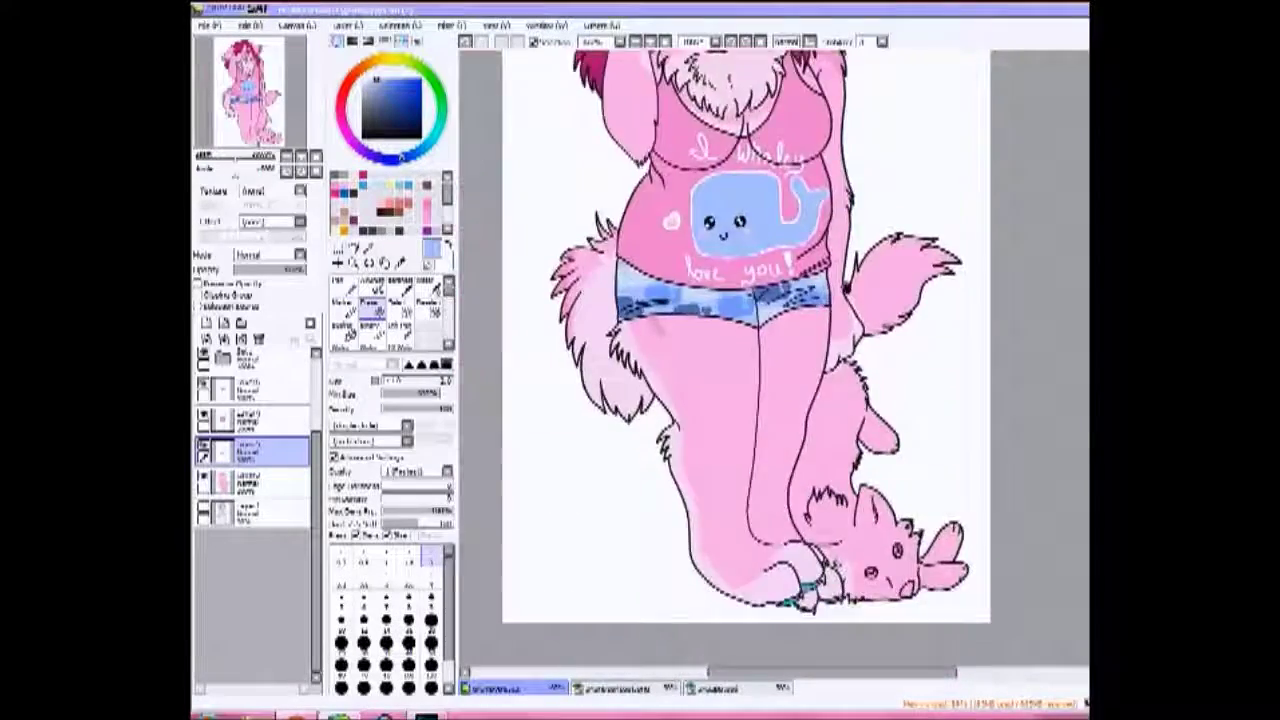
# Color the claws on the character's feet dark gray on the base color layer
pyautogui.hscroll(2, 800, 168)
pyautogui.scroll(6, 800, 168)
pyautogui.click(257, 481)
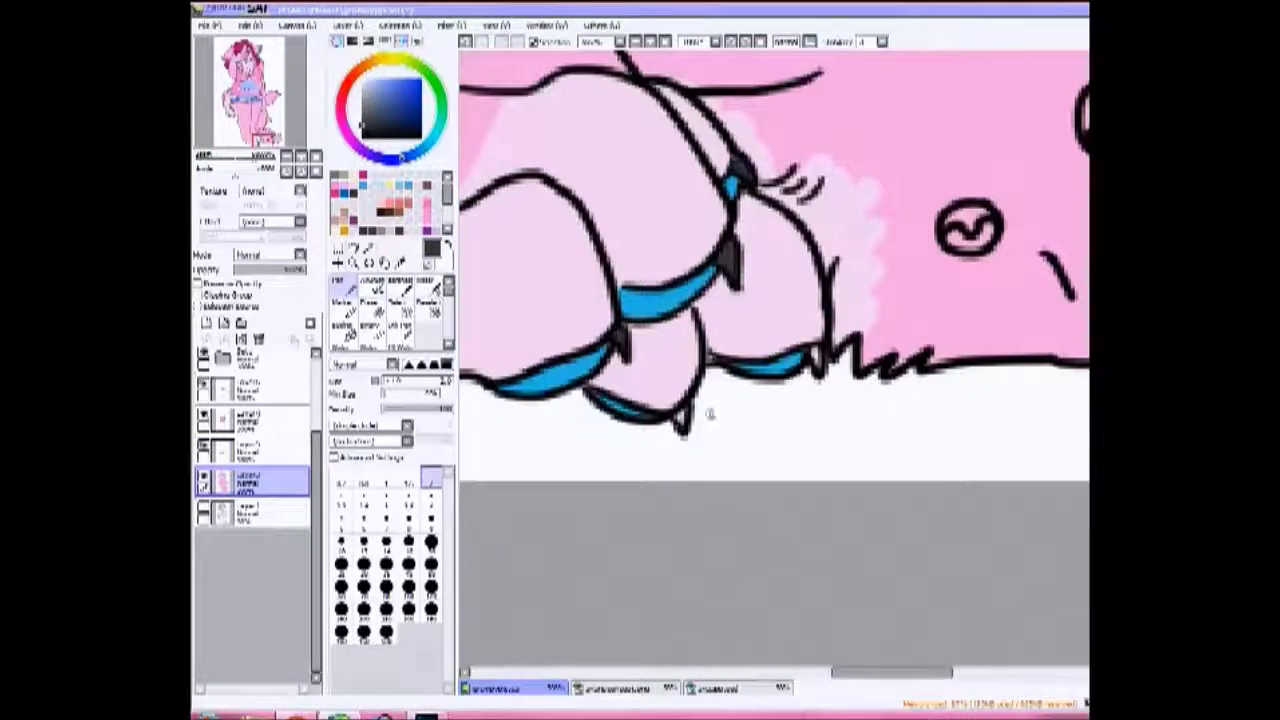
pyautogui.scroll(-5, 774, 288)
# Fill the plush toy's body, head, paws and tail with light brown on a new layer
pyautogui.hotkey('ctrl', 'shift', 'n')
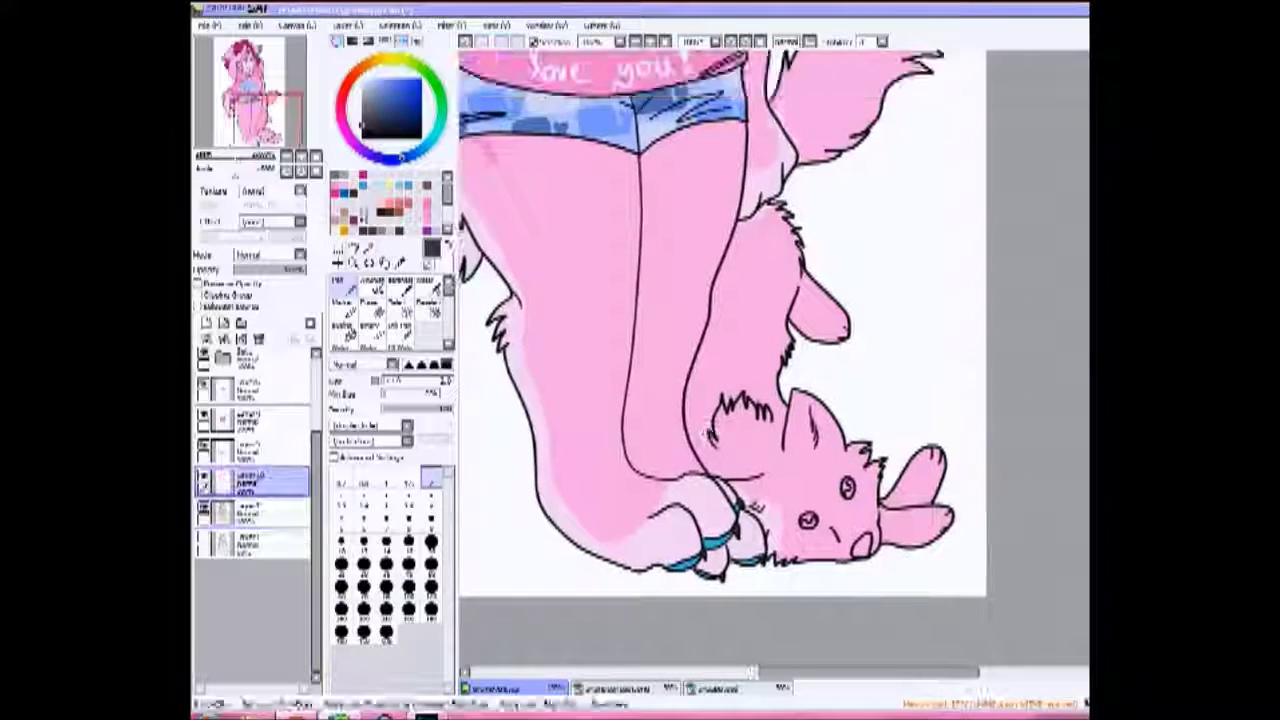
pyautogui.click(350, 216)
pyautogui.moveTo(842, 396); pyautogui.dragTo(848, 556)
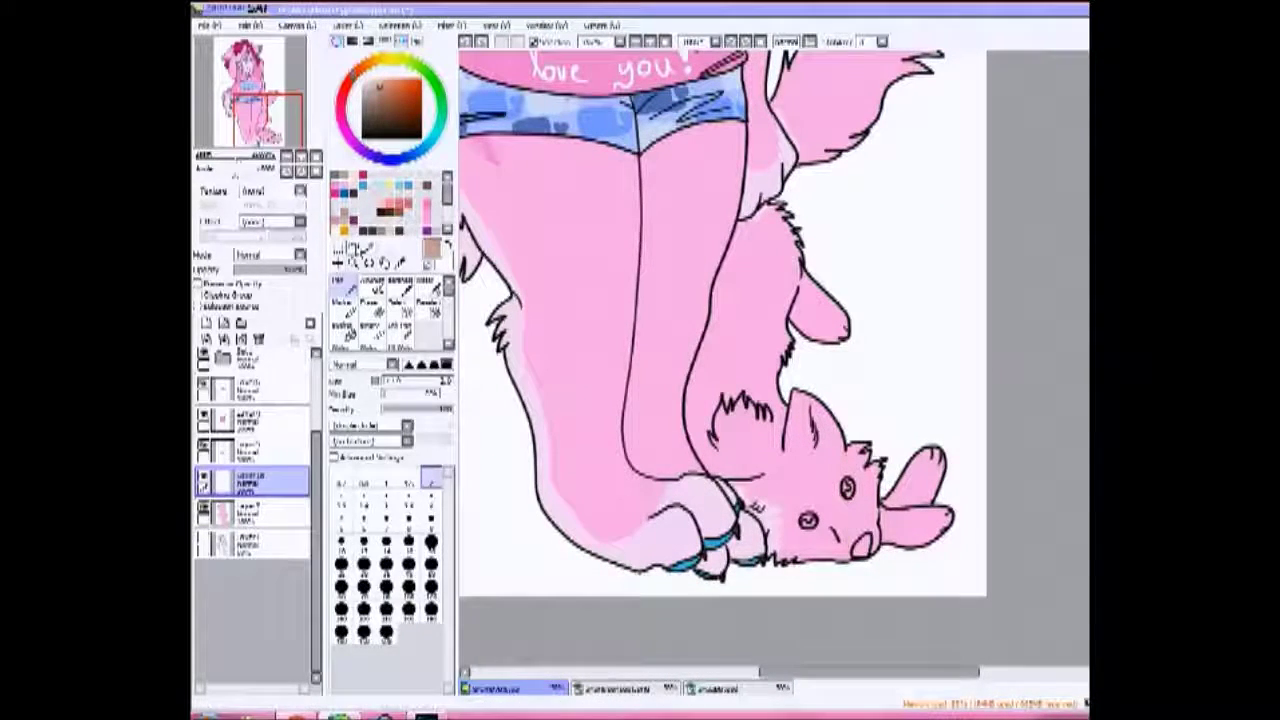
pyautogui.scroll(3, 255, 480)
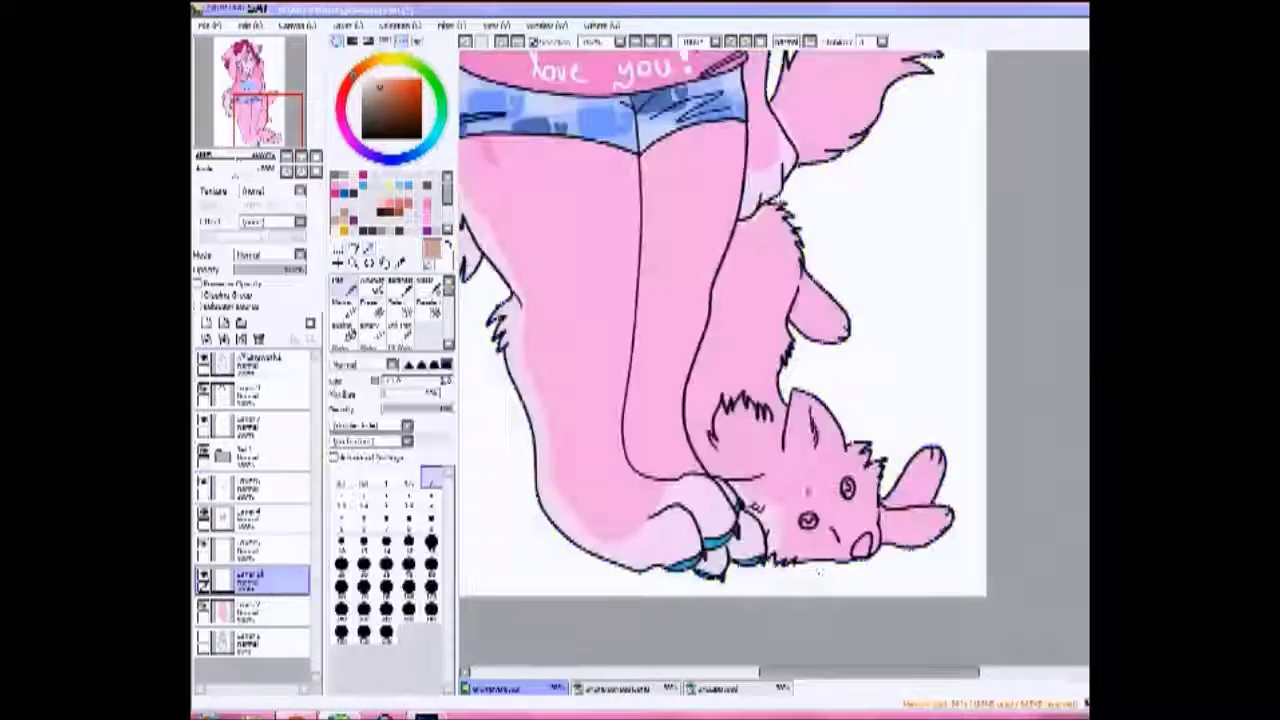
pyautogui.moveTo(820, 480)
pyautogui.mouseDown()
pyautogui.moveTo(847, 418)
pyautogui.moveTo(931, 423)
pyautogui.mouseUp()
pyautogui.moveTo(790, 200); pyautogui.dragTo(810, 215)
pyautogui.scroll(4, 916, 325)
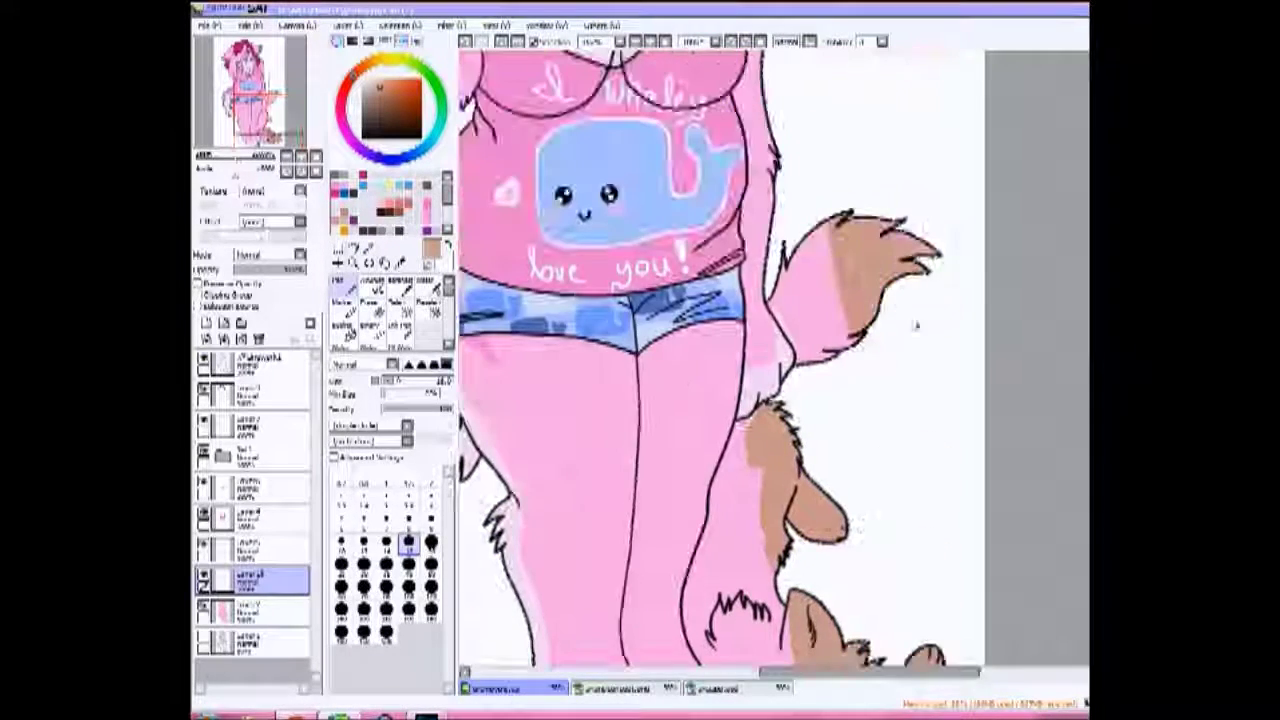
pyautogui.scroll(-5, 916, 325)
# Paint the remaining pink gaps on the plush toy brown along the character's foot and leg and at the tail base
pyautogui.scroll(3, 800, 450)
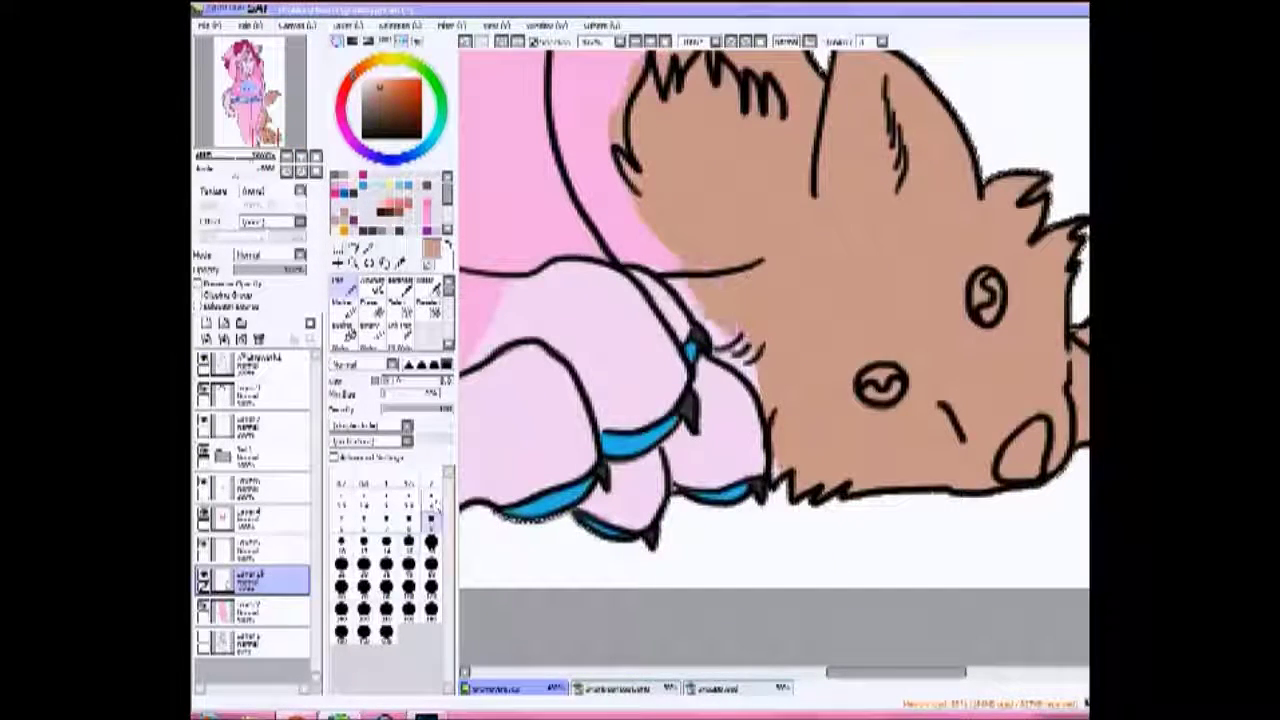
pyautogui.moveTo(648, 248); pyautogui.dragTo(670, 264)
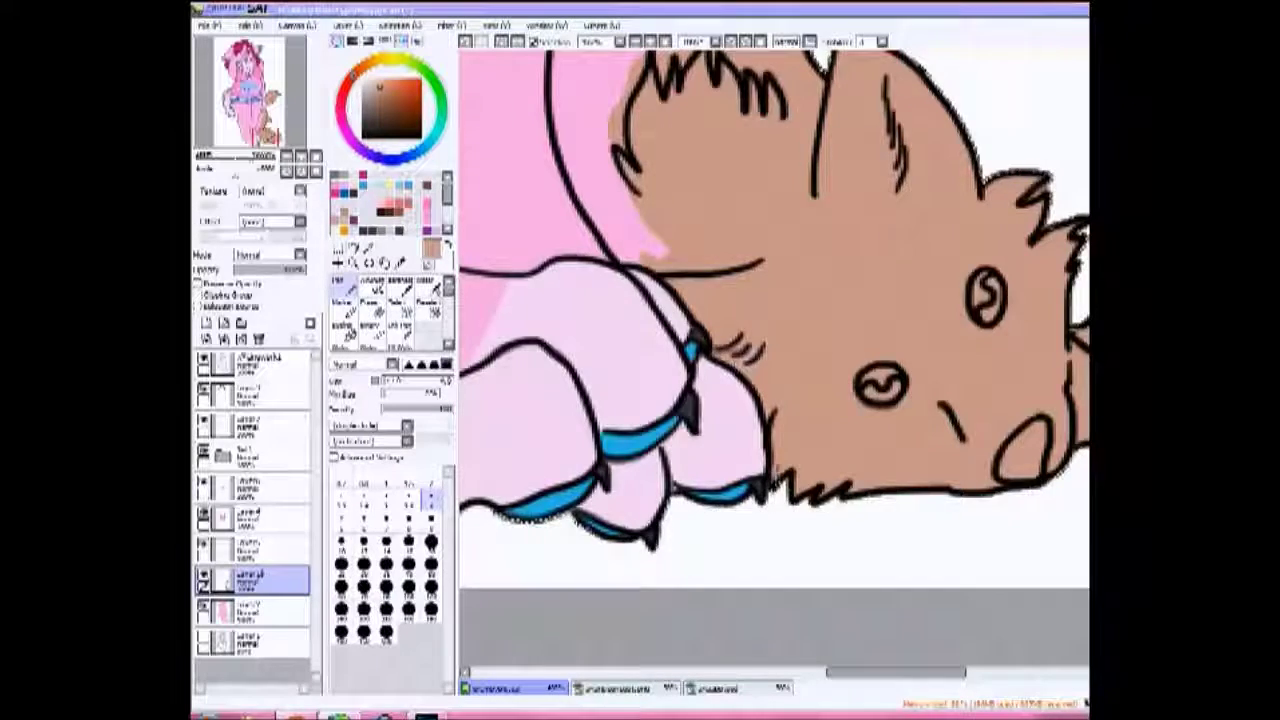
pyautogui.scroll(5, 775, 360)
pyautogui.moveTo(698, 242); pyautogui.dragTo(660, 330)
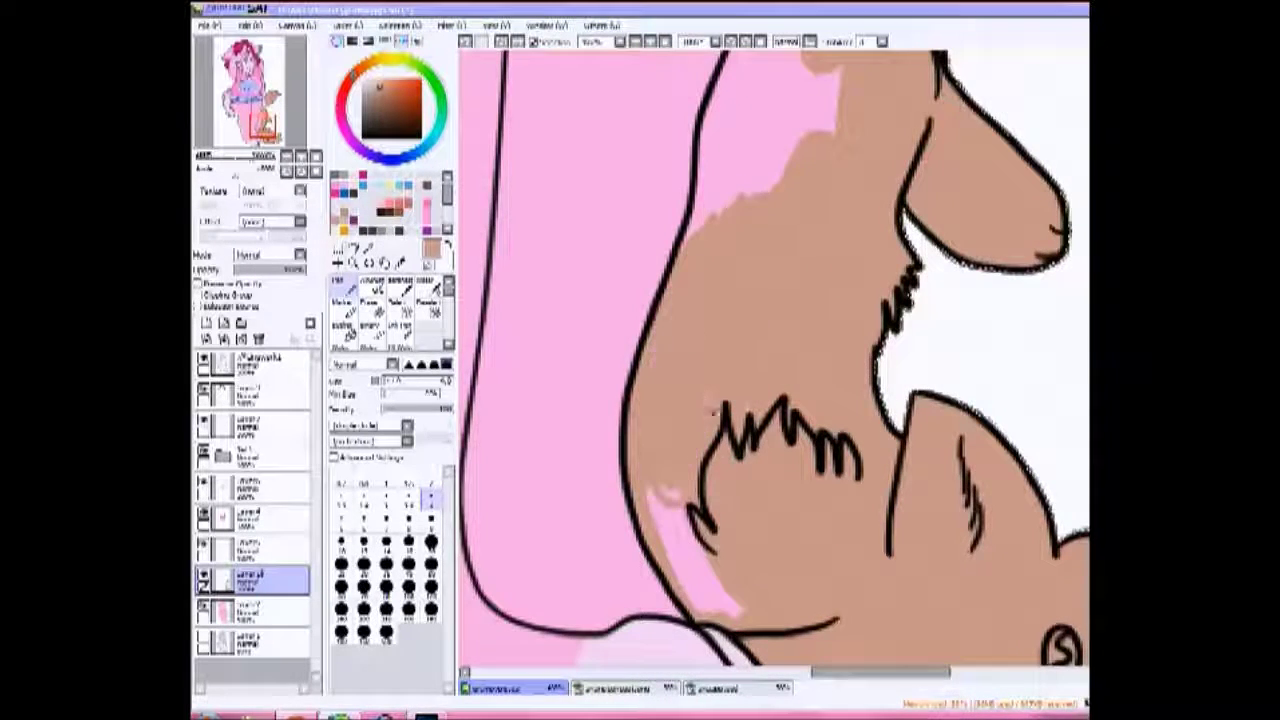
pyautogui.scroll(-3, 673, 404)
pyautogui.scroll(3, 673, 404)
pyautogui.moveTo(705, 150); pyautogui.dragTo(675, 215)
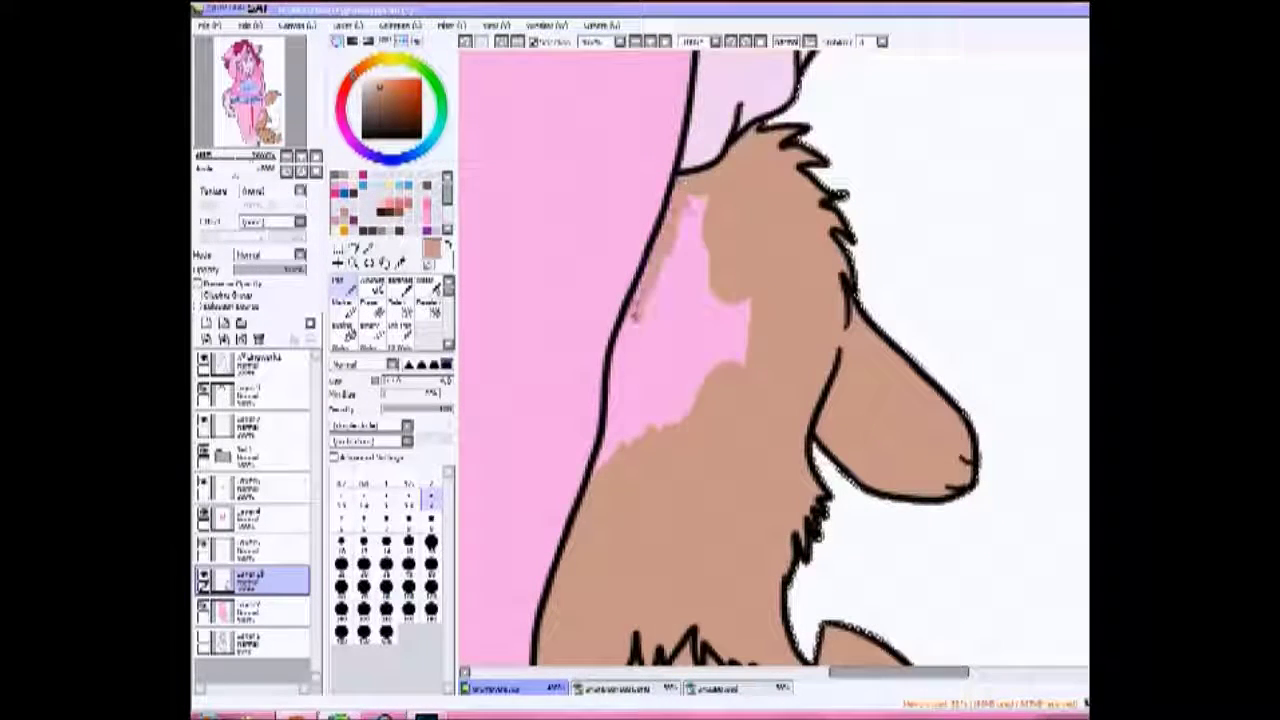
pyautogui.moveTo(635, 325); pyautogui.dragTo(628, 415)
pyautogui.scroll(-3, 739, 180)
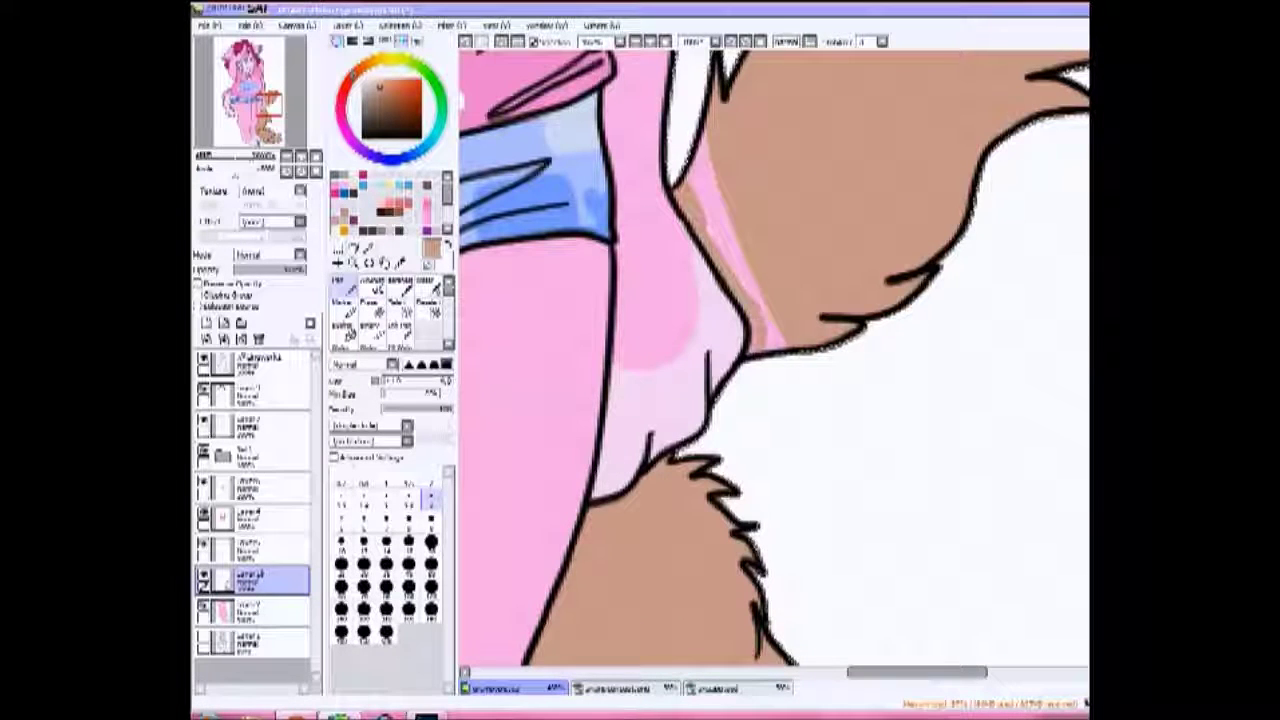
pyautogui.scroll(-4, 737, 160)
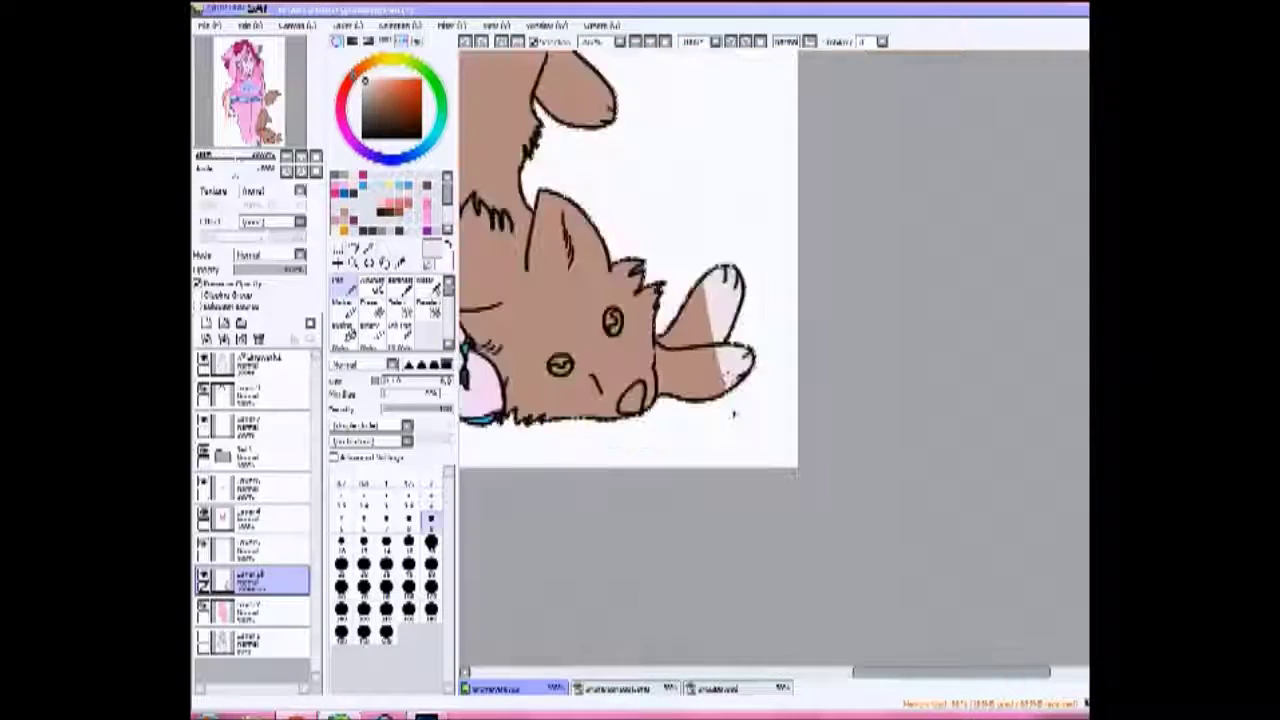
# Paint the plush toy's paws, back edge, cheeks and jaw pale grayish white within the brown area
pyautogui.scroll(2, 851, 457)
pyautogui.scroll(4, 770, 360)
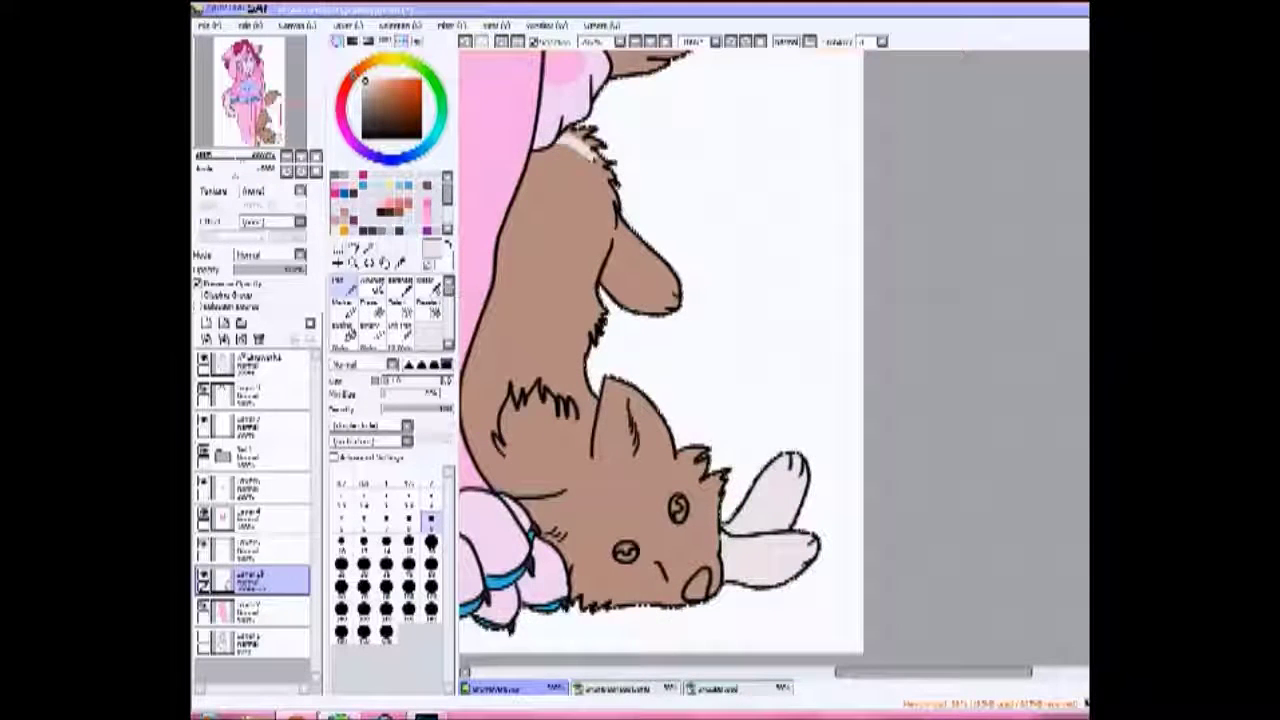
pyautogui.scroll(-3, 663, 206)
pyautogui.moveTo(688, 345); pyautogui.dragTo(700, 385)
pyautogui.moveTo(556, 411)
pyautogui.mouseDown()
pyautogui.moveTo(626, 426)
pyautogui.moveTo(560, 425)
pyautogui.mouseUp()
pyautogui.moveTo(640, 455); pyautogui.dragTo(662, 442)
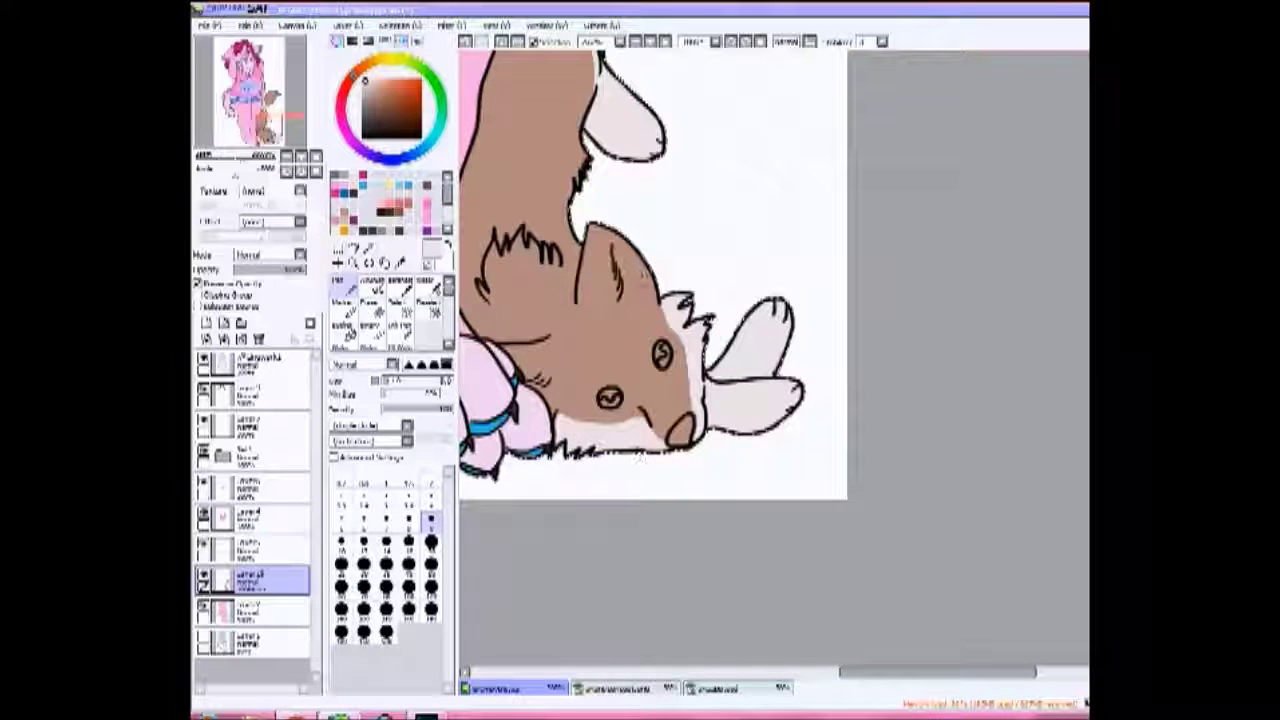
# Add pale grayish white to the plush toy's inner ear and as a brow spot above each eye
pyautogui.moveTo(606, 243); pyautogui.dragTo(622, 290)
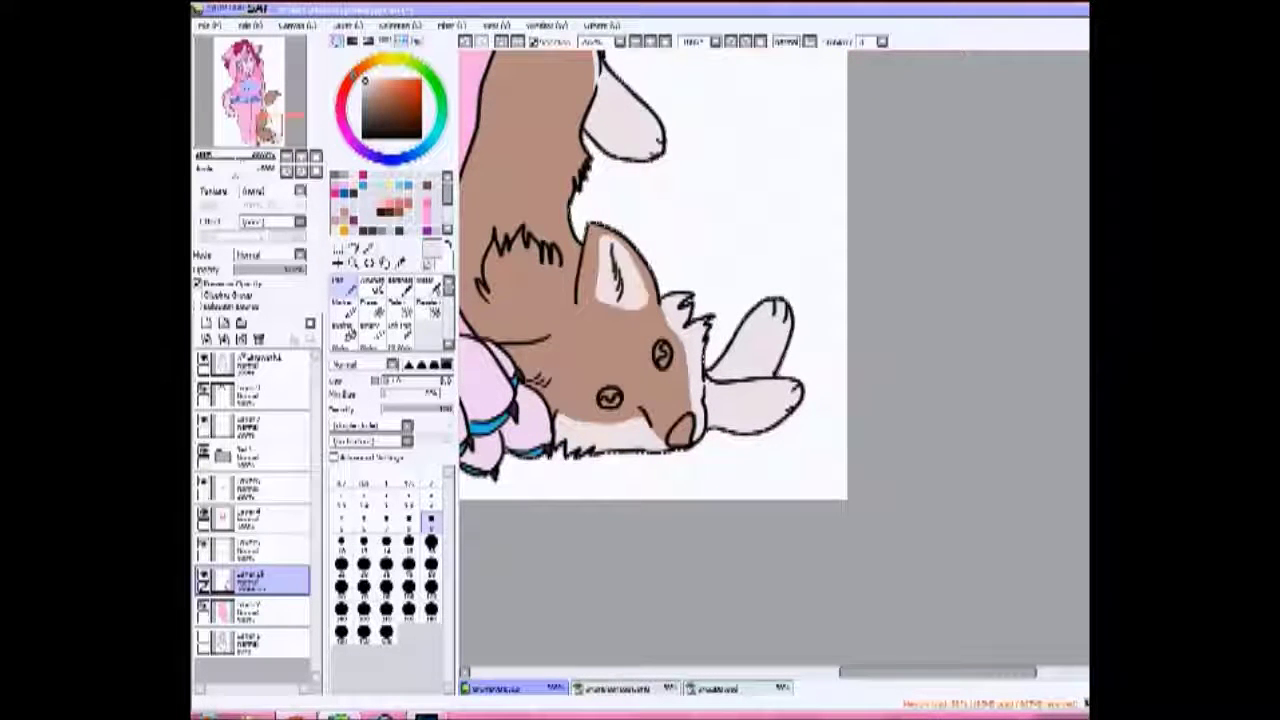
pyautogui.click(642, 347)
pyautogui.click(612, 372)
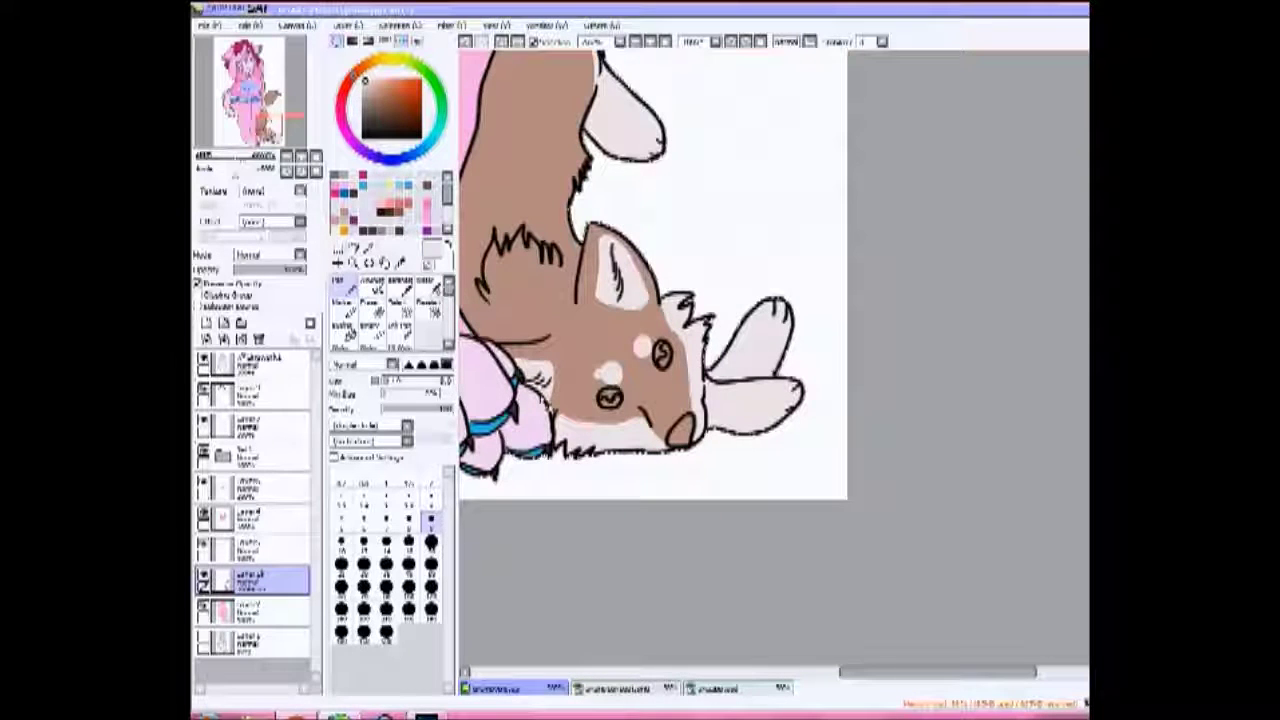
pyautogui.click(431, 478)
pyautogui.click(642, 345)
# Outline and fill a golden yellow patch on the plush toy's muzzle above the nose
pyautogui.scroll(3, 634, 392)
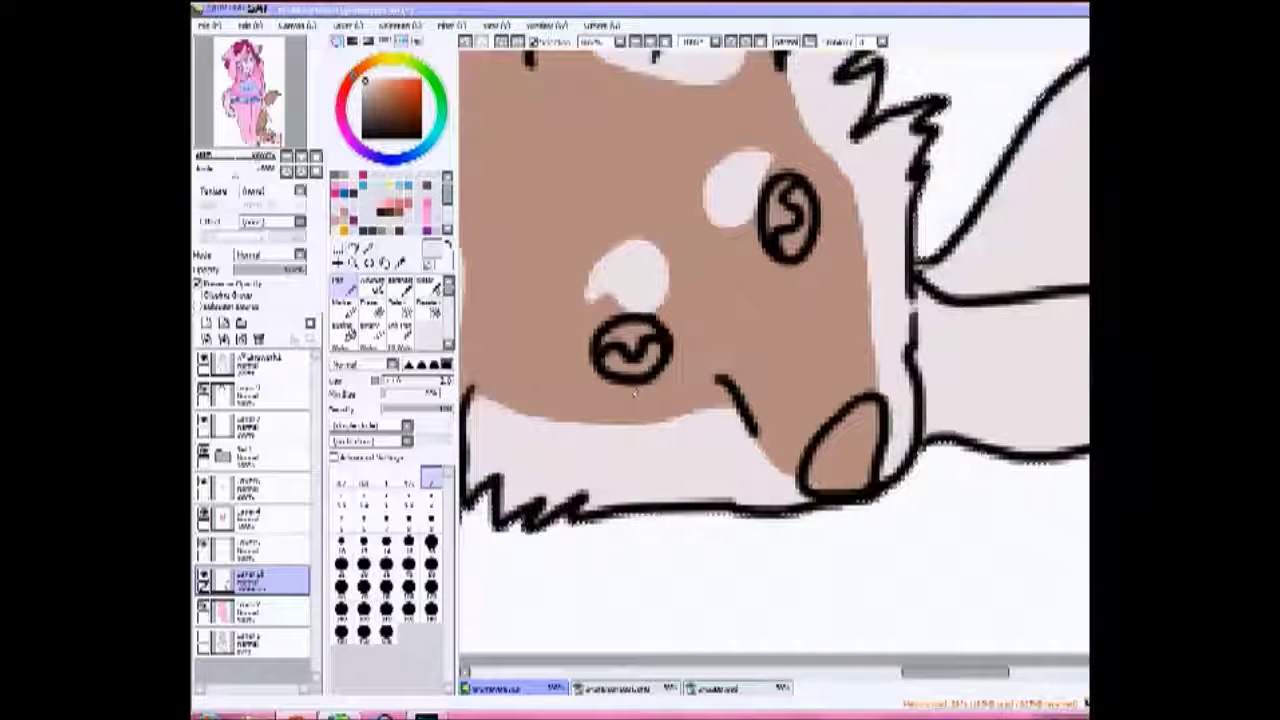
pyautogui.click(373, 62)
pyautogui.click(391, 88)
pyautogui.moveTo(750, 430); pyautogui.dragTo(772, 468)
pyautogui.moveTo(728, 345); pyautogui.dragTo(872, 380)
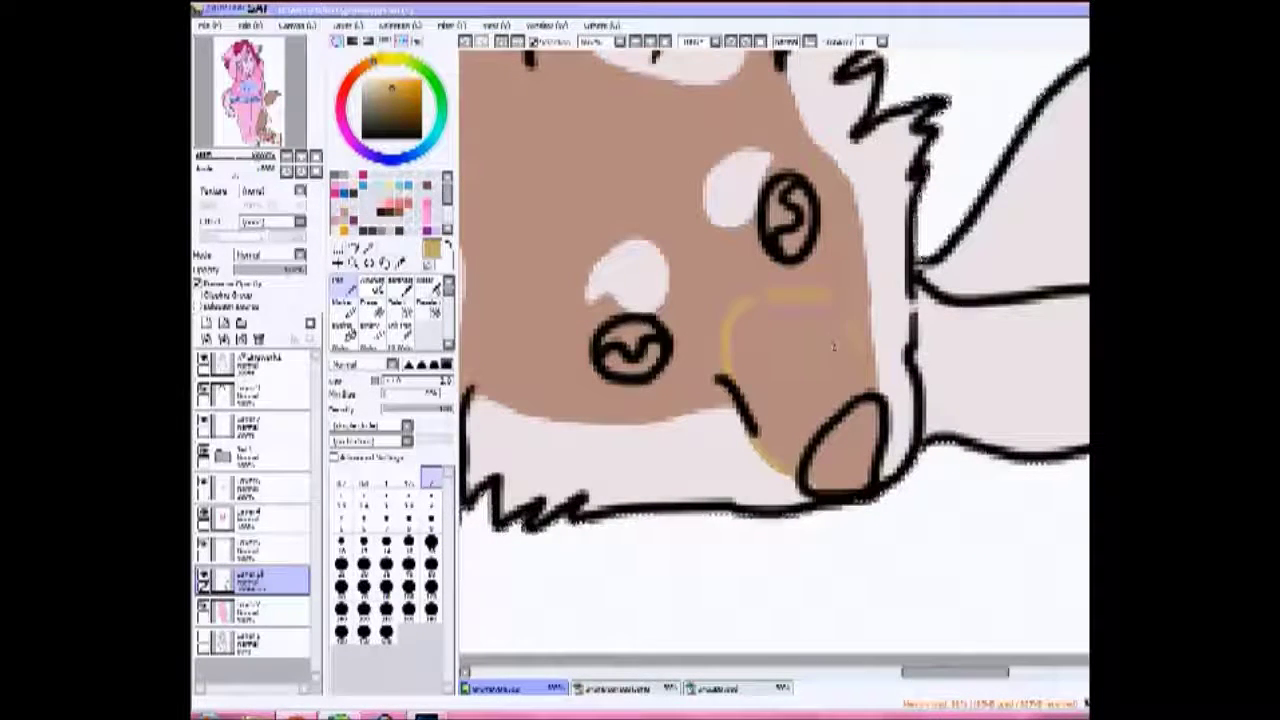
pyautogui.press(']')
pyautogui.moveTo(775, 335)
pyautogui.mouseDown()
pyautogui.moveTo(845, 360)
pyautogui.moveTo(800, 310)
pyautogui.moveTo(913, 250)
pyautogui.moveTo(680, 349)
pyautogui.moveTo(994, 211)
pyautogui.moveTo(900, 250)
pyautogui.moveTo(954, 306)
pyautogui.mouseUp()
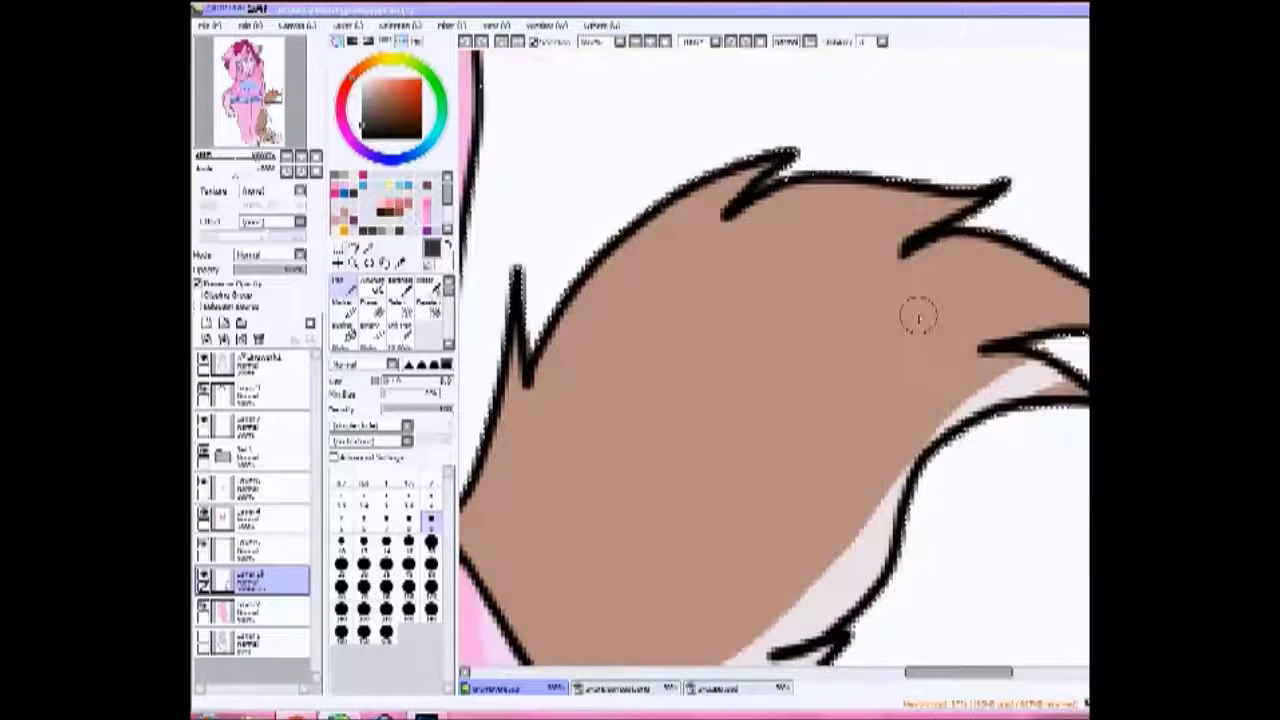
# Paint the tip of the plush toy's tail dark gray
pyautogui.scroll(2, 917, 314)
pyautogui.moveTo(937, 192); pyautogui.dragTo(951, 184)
pyautogui.scroll(-4, 877, 124)
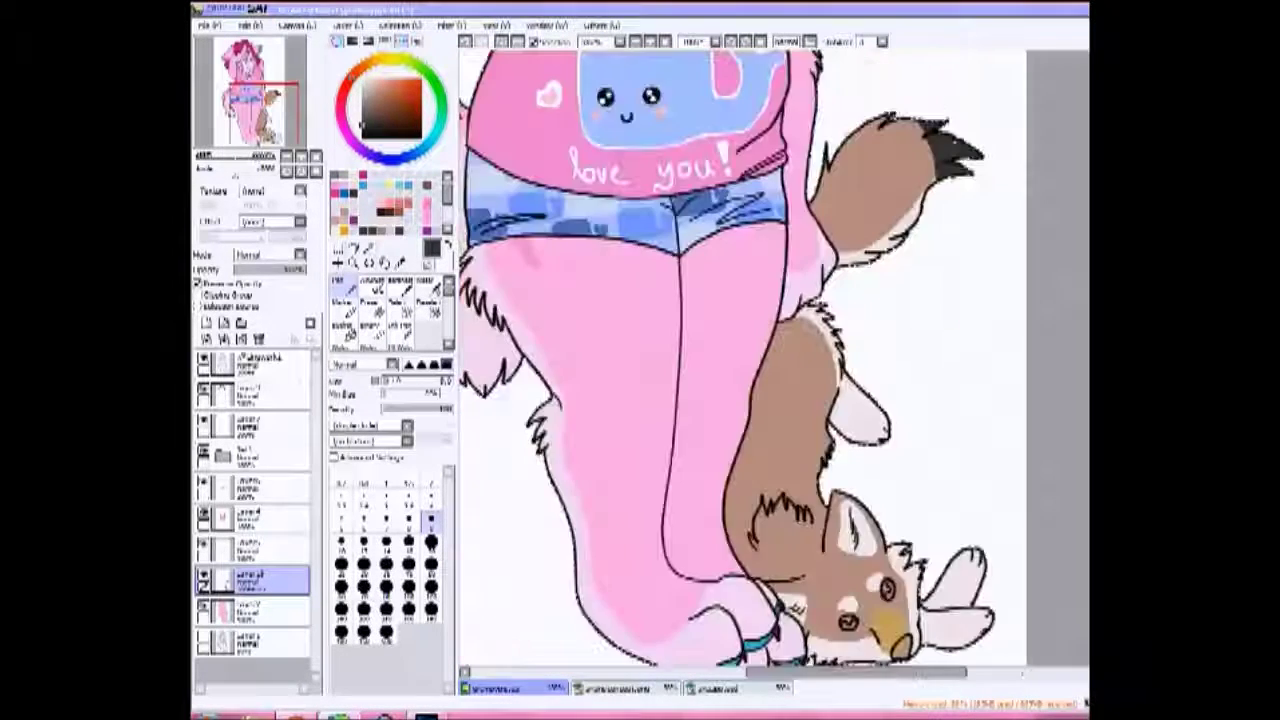
# Color the plush toy's nose dark gray and darken both of its eyes with black and dark brown
pyautogui.scroll(2, 898, 162)
pyautogui.scroll(4, 898, 162)
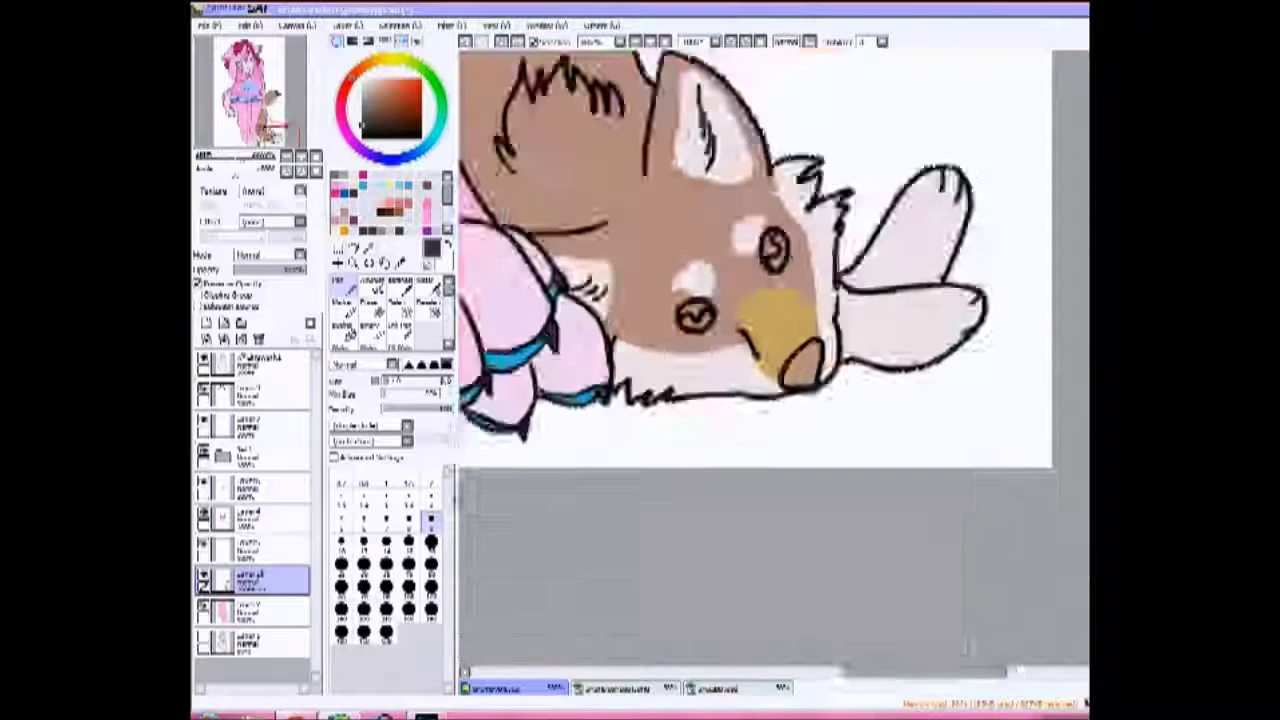
pyautogui.moveTo(770, 380); pyautogui.dragTo(815, 345)
pyautogui.moveTo(747, 197); pyautogui.dragTo(872, 248)
pyautogui.moveTo(690, 322)
pyautogui.mouseDown()
pyautogui.moveTo(715, 330)
pyautogui.moveTo(728, 302)
pyautogui.mouseUp()
pyautogui.moveTo(850, 195); pyautogui.dragTo(855, 165)
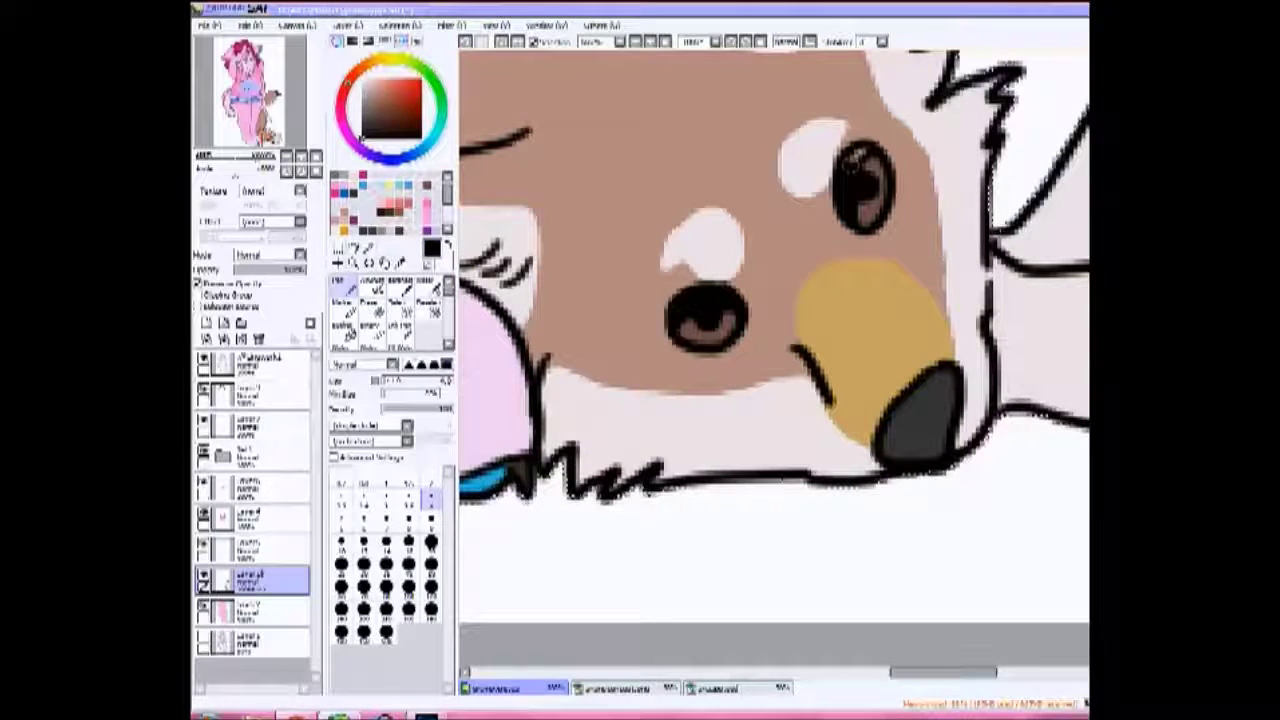
# Shade the character's open eye with a grayish tone on a new layer and save the drawing
pyautogui.scroll(-3, 749, 400)
pyautogui.scroll(3, 707, 200)
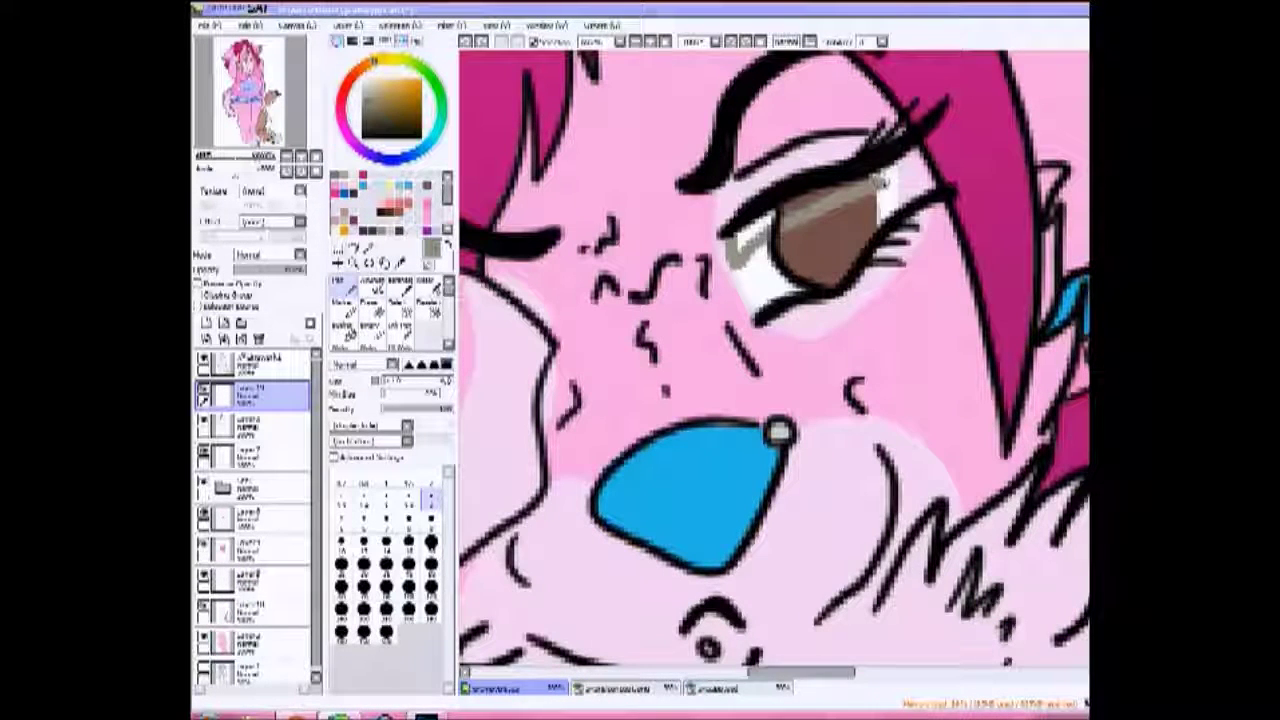
pyautogui.moveTo(880, 180)
pyautogui.mouseDown()
pyautogui.moveTo(758, 240)
pyautogui.moveTo(780, 232)
pyautogui.mouseUp()
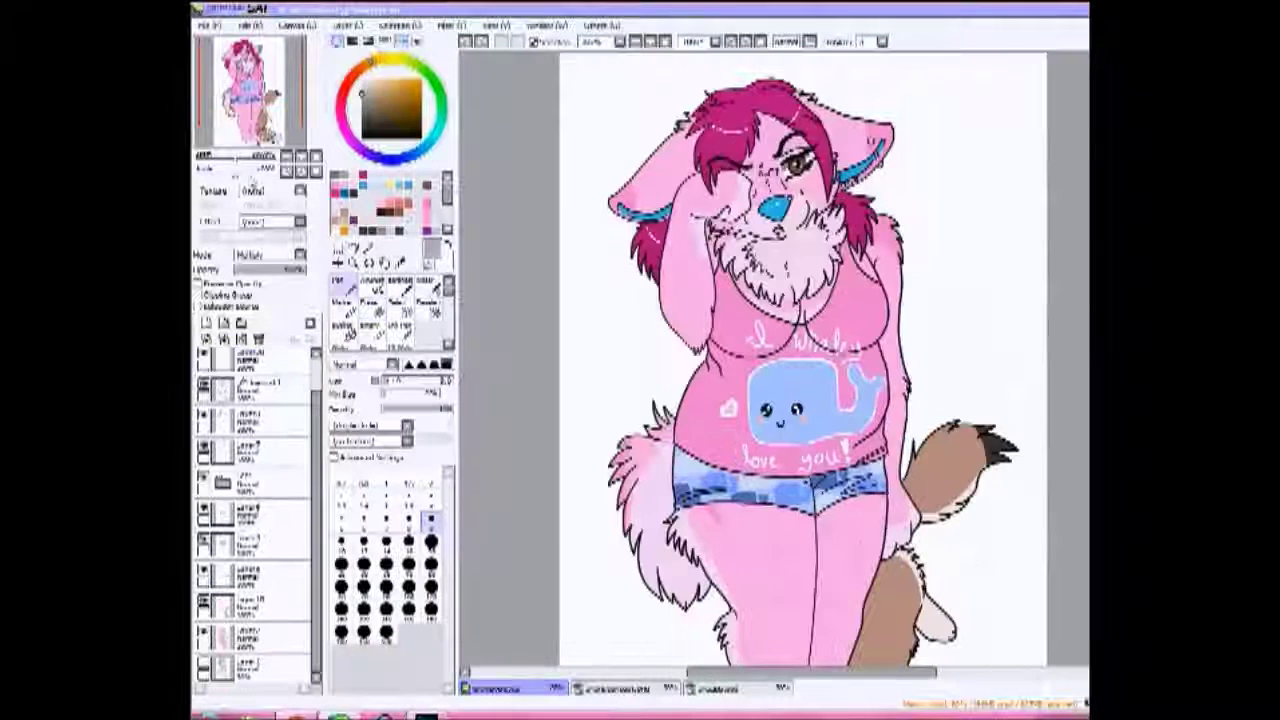
pyautogui.hotkey('ctrl', 's')
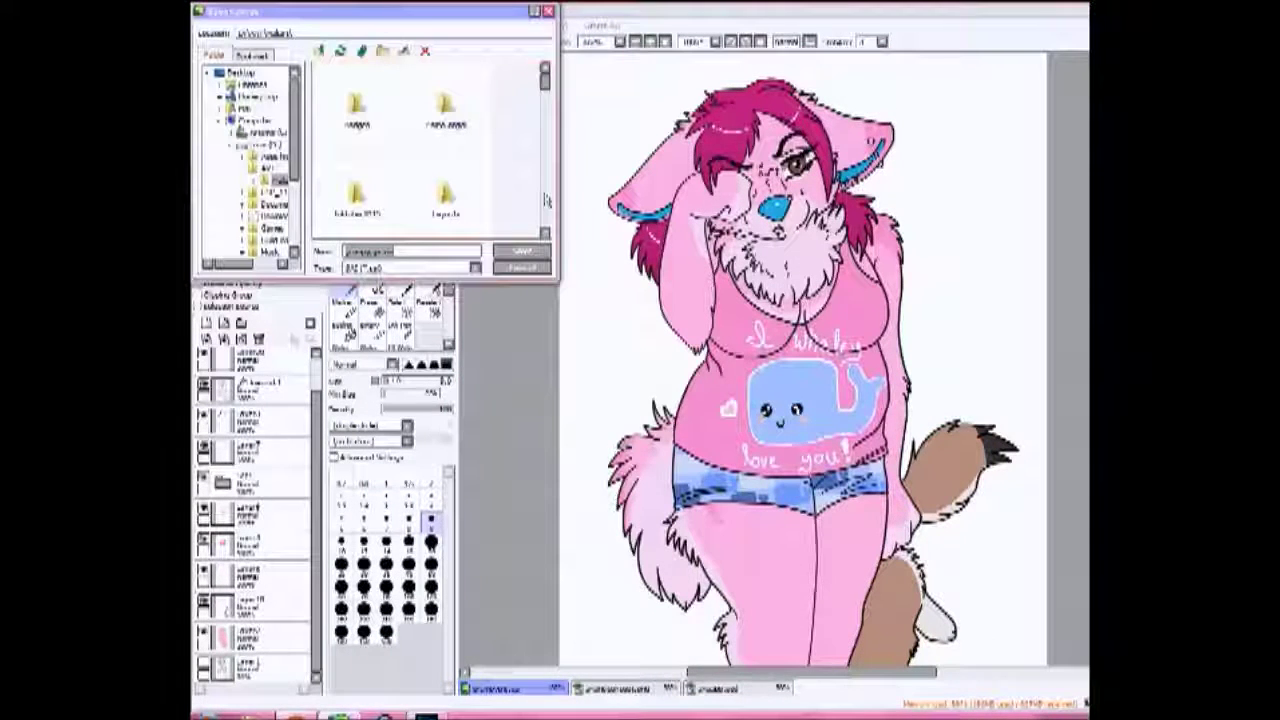